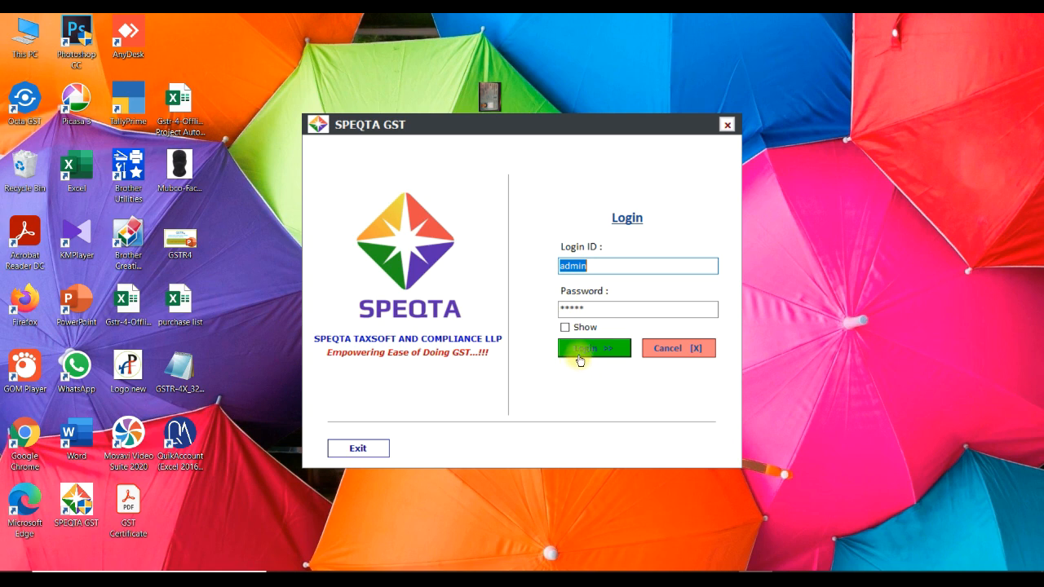
Log in with the prefilled credentials and open the Automobiles client for F.Y. 2021 - 2022, month April.
left_click(582, 354)
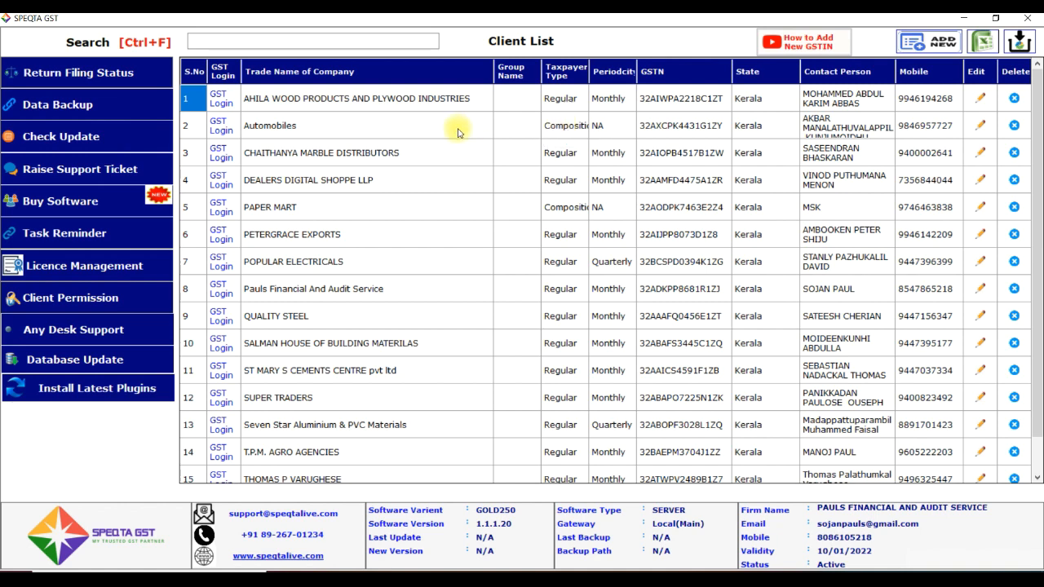
double_click(295, 135)
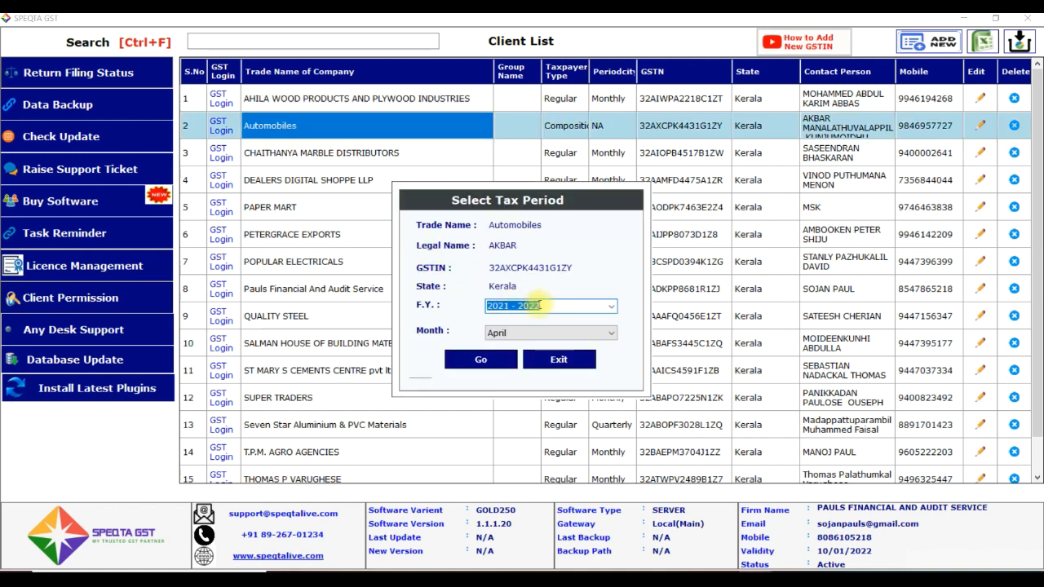
left_click(477, 366)
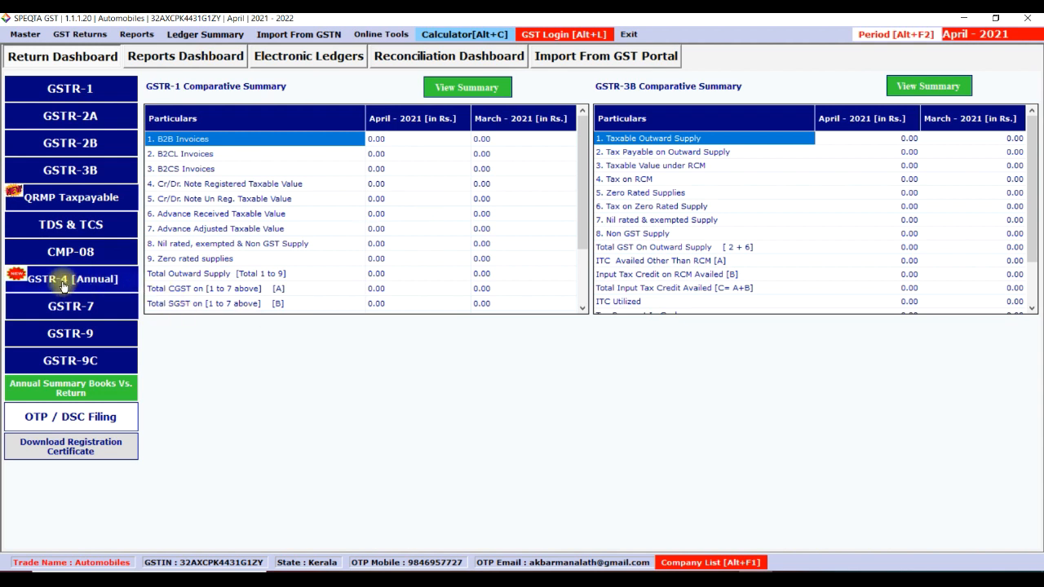
Open the GSTR-4 (Annual) return for the financial year 2020 - 2021.
left_click(64, 284)
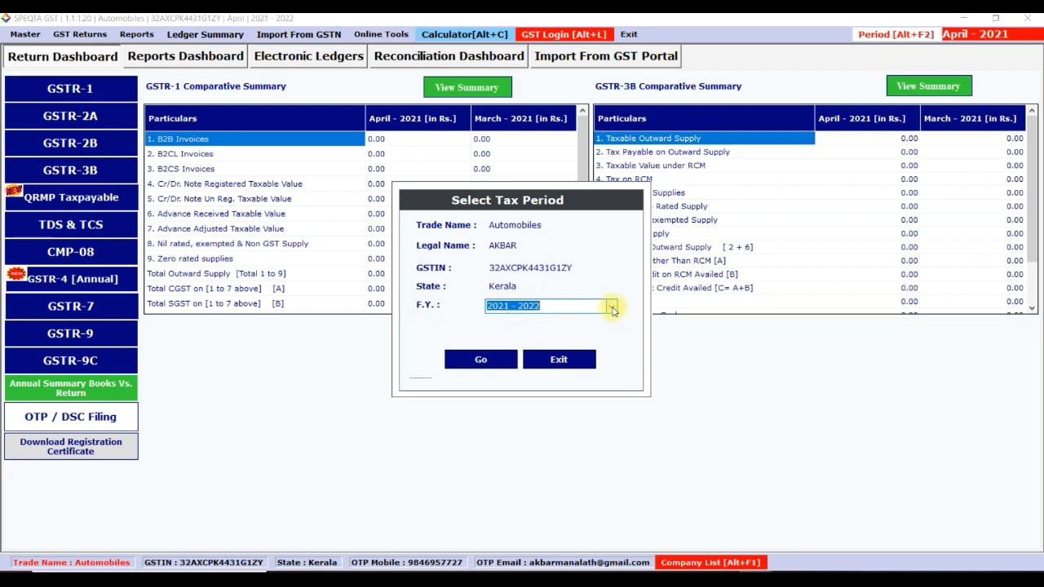
left_click(611, 307)
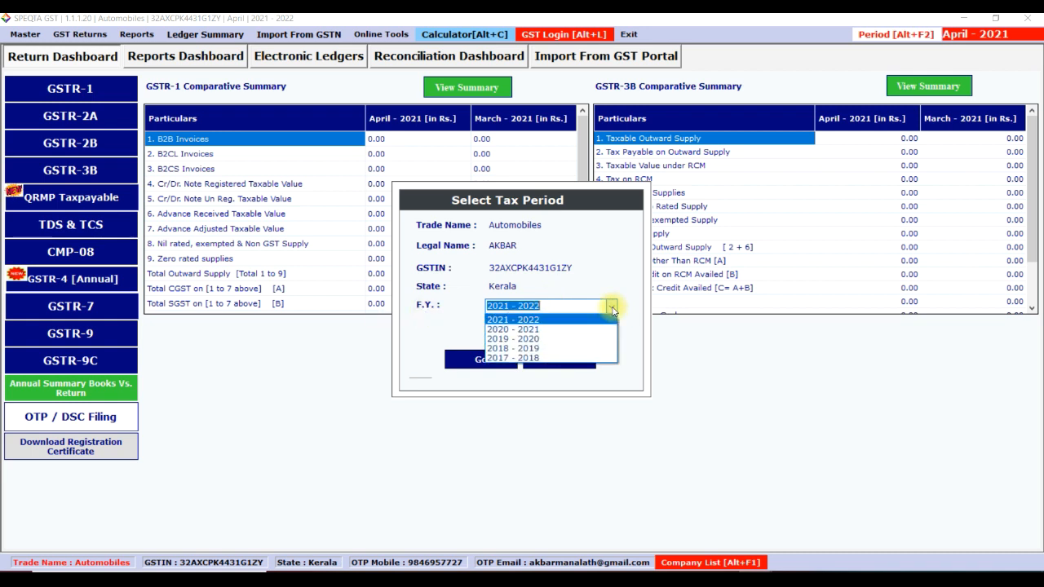
left_click(557, 330)
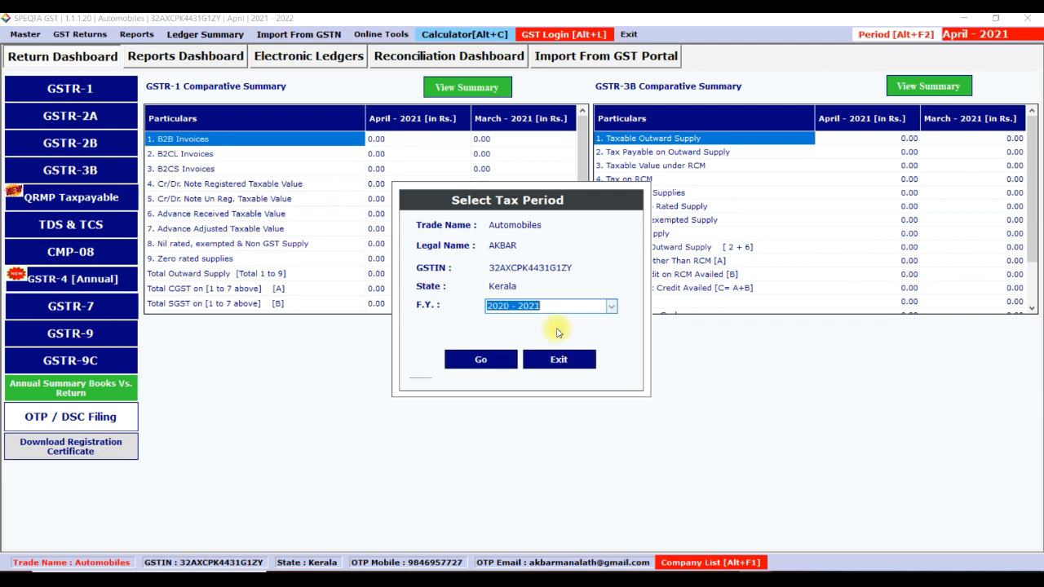
left_click(479, 360)
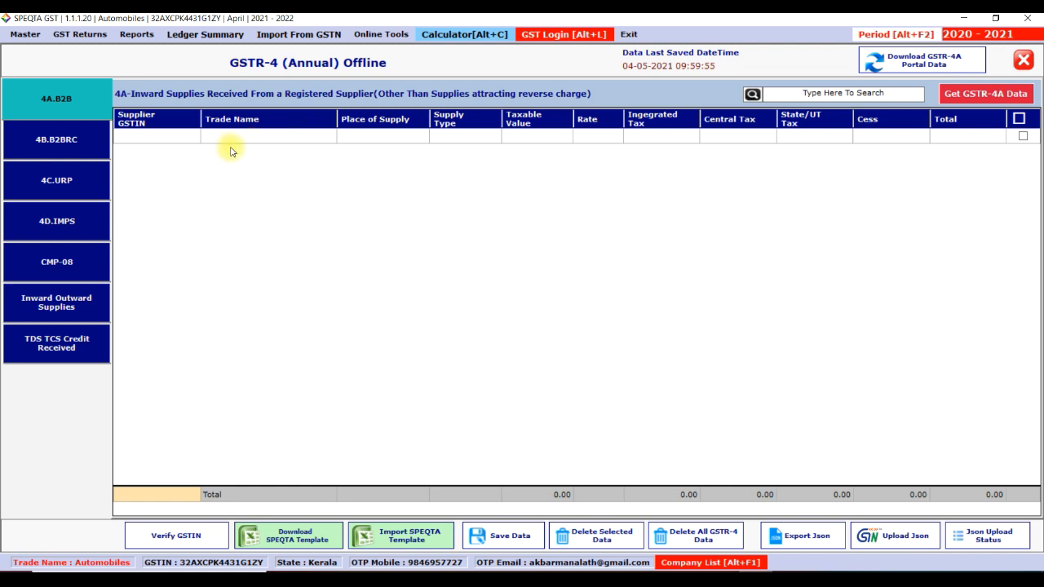
Review the GSTR-4 sections 4A.B2B, 4B.B2BRC, 4C.URP, 4D.IMPS, CMP-08 and Inward Outward Supplies, ending on 4A.B2B.
left_click(76, 143)
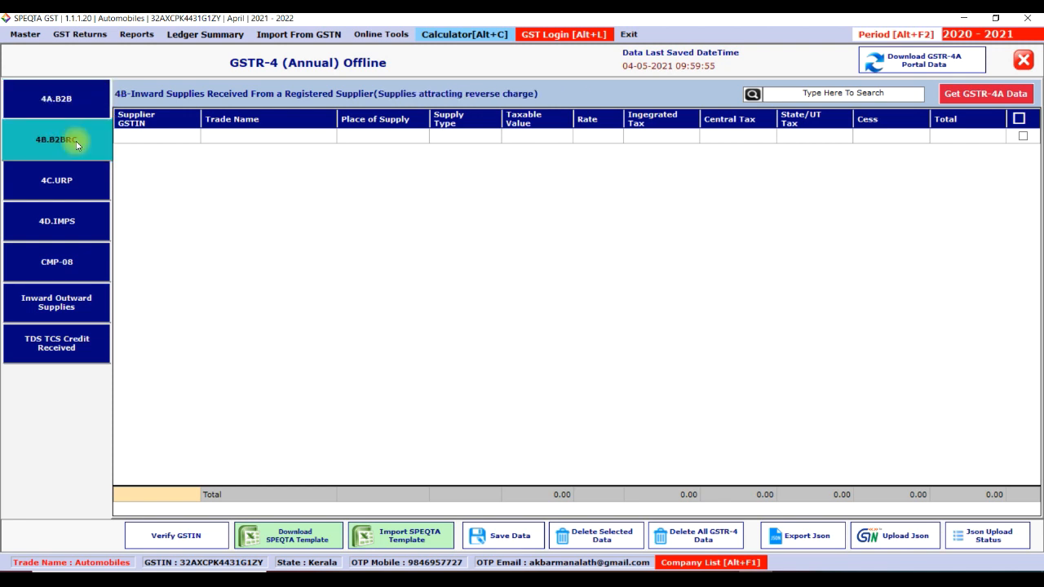
left_click(74, 186)
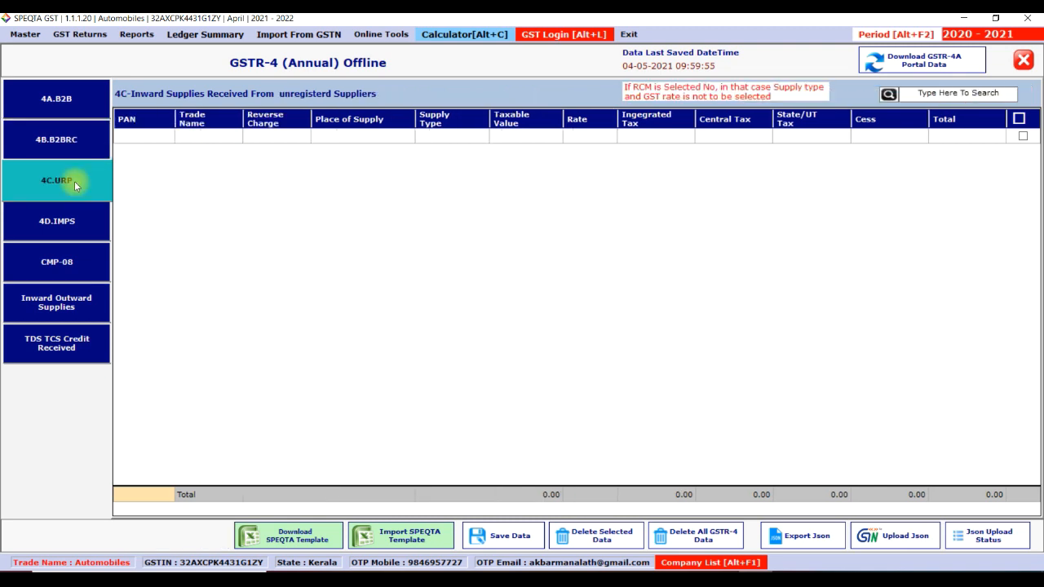
left_click(72, 224)
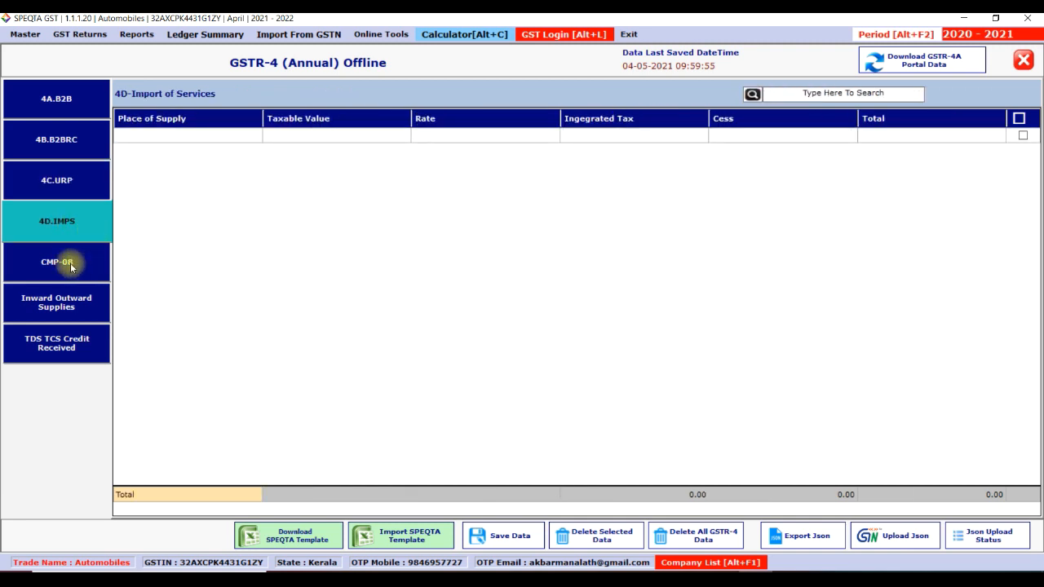
left_click(70, 262)
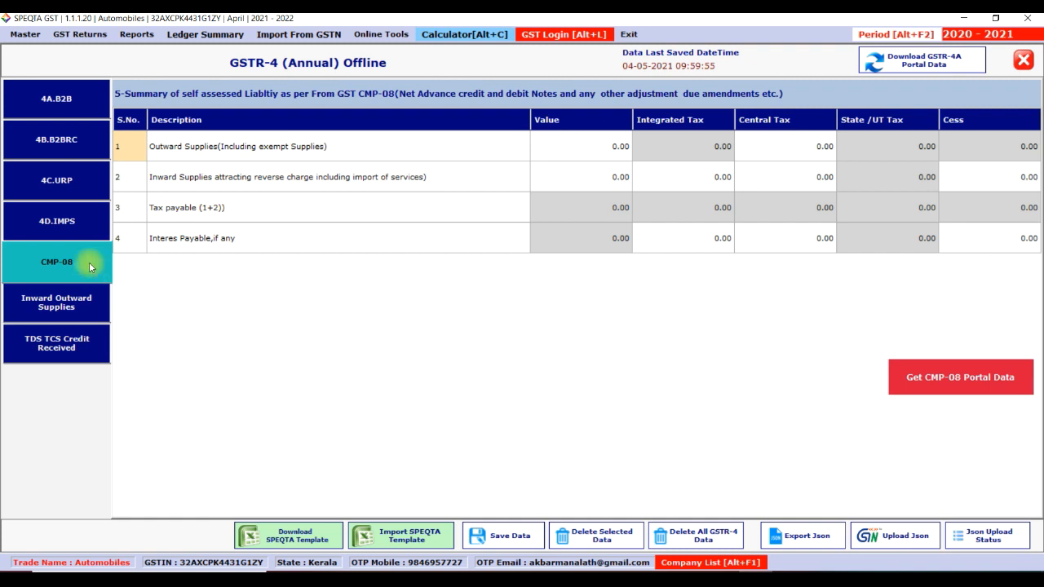
left_click(81, 309)
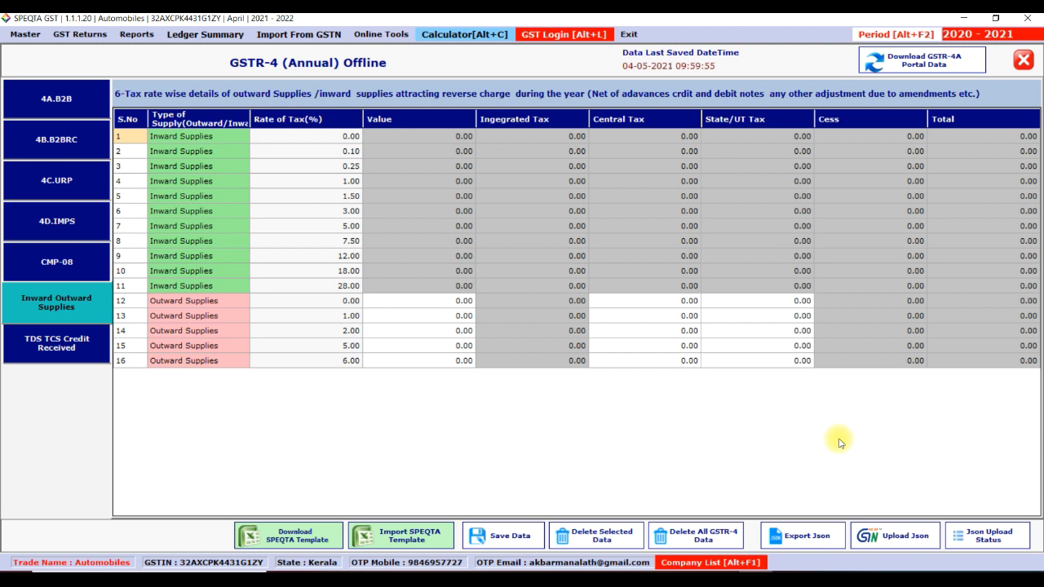
left_click(90, 107)
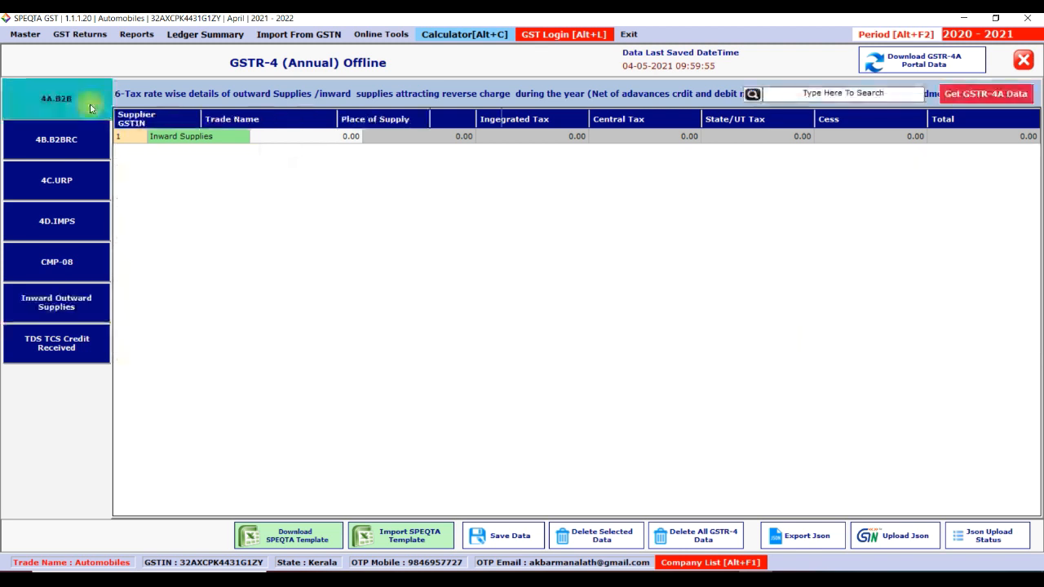
left_click(81, 145)
left_click(76, 183)
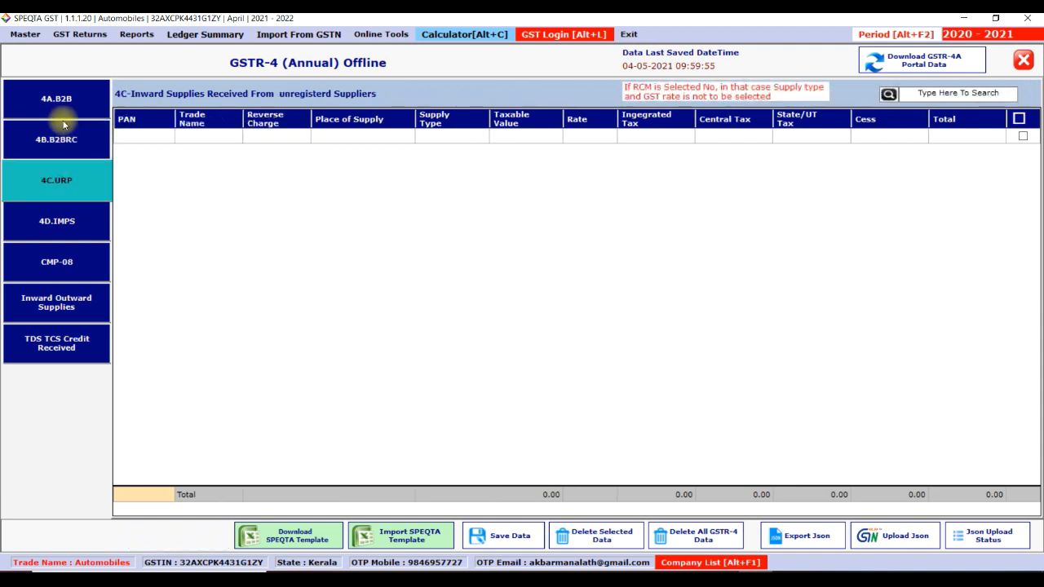
left_click(61, 106)
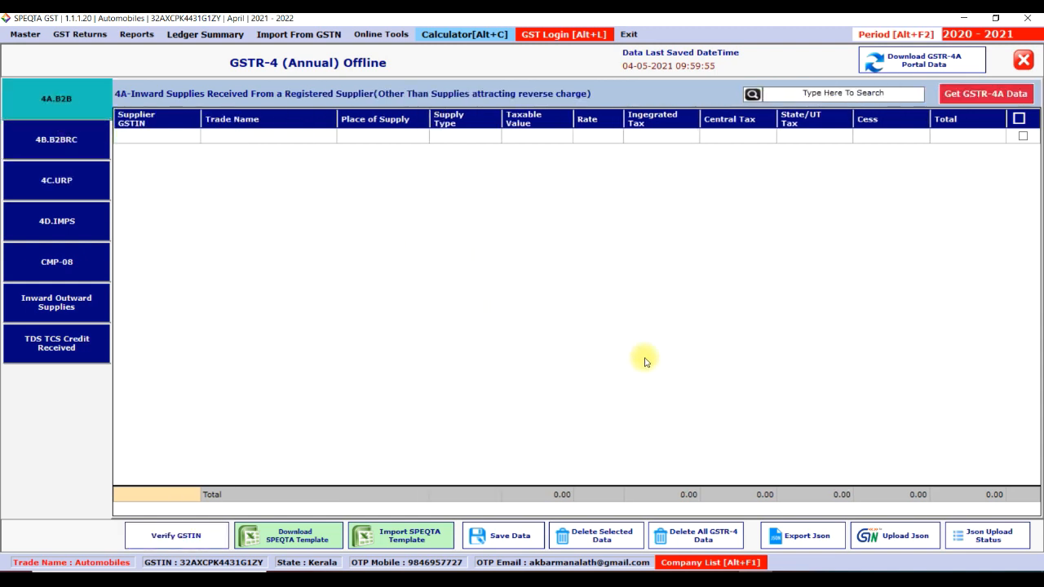
Start downloading the SPEQTA Excel template for GSTR-4 and cancel the save.
left_click(293, 541)
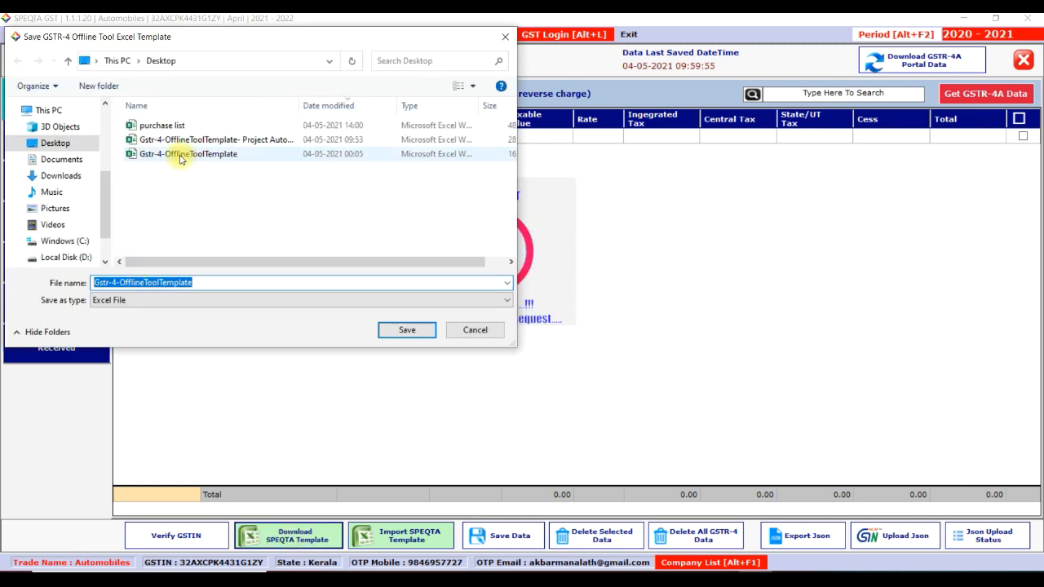
left_click(475, 329)
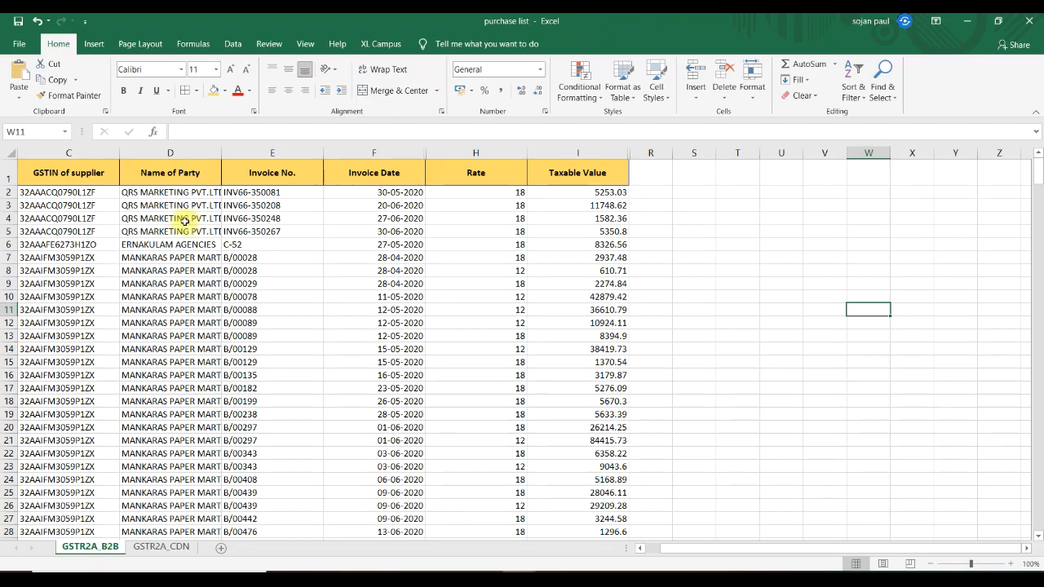
In the purchase list workbook in Excel, examine the GSTR2A_B2B supplier, invoice, rate and taxable value columns down to the last row.
left_click(163, 192)
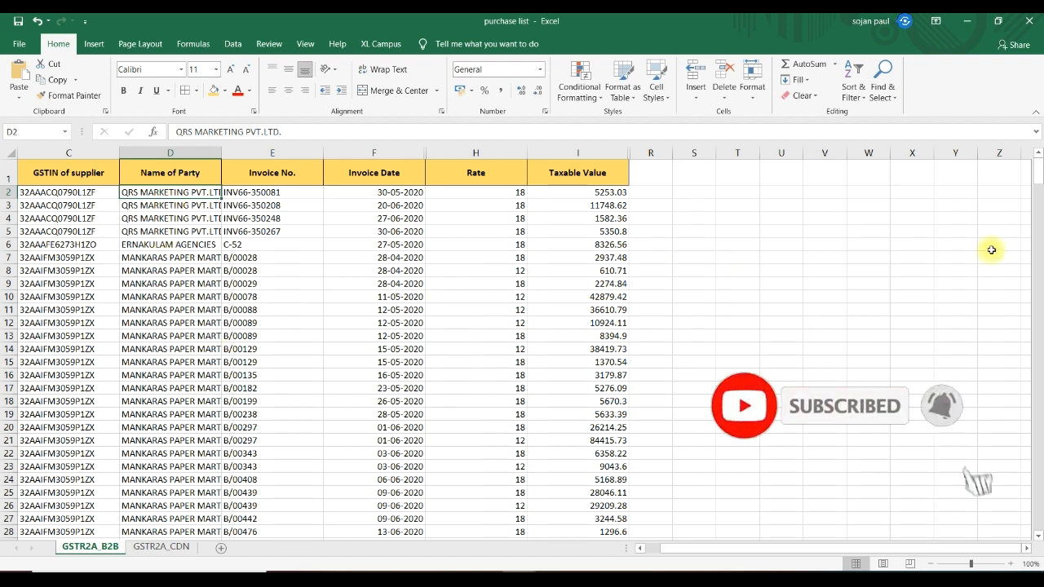
left_click(62, 193)
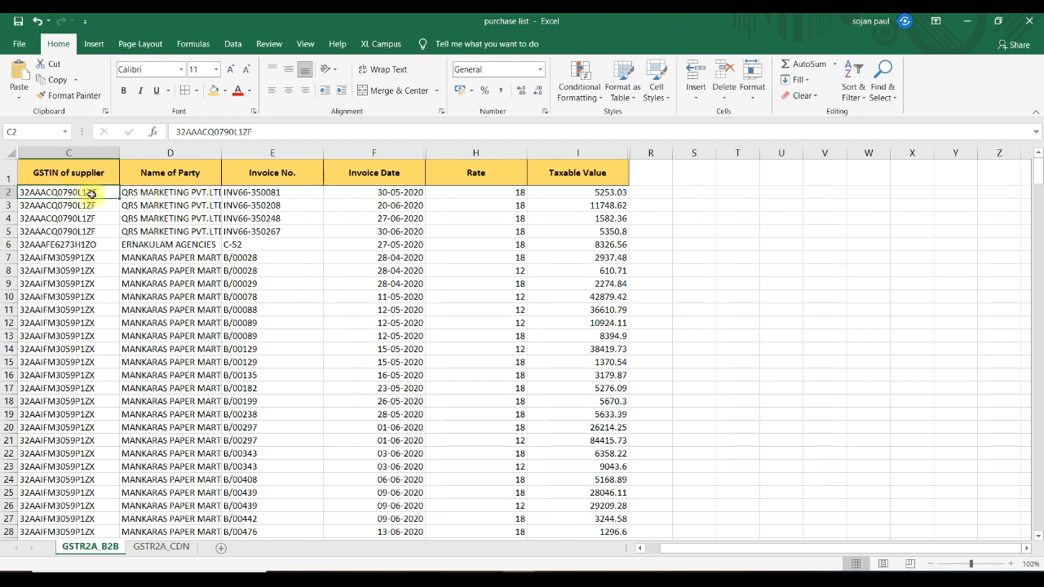
left_click(152, 193)
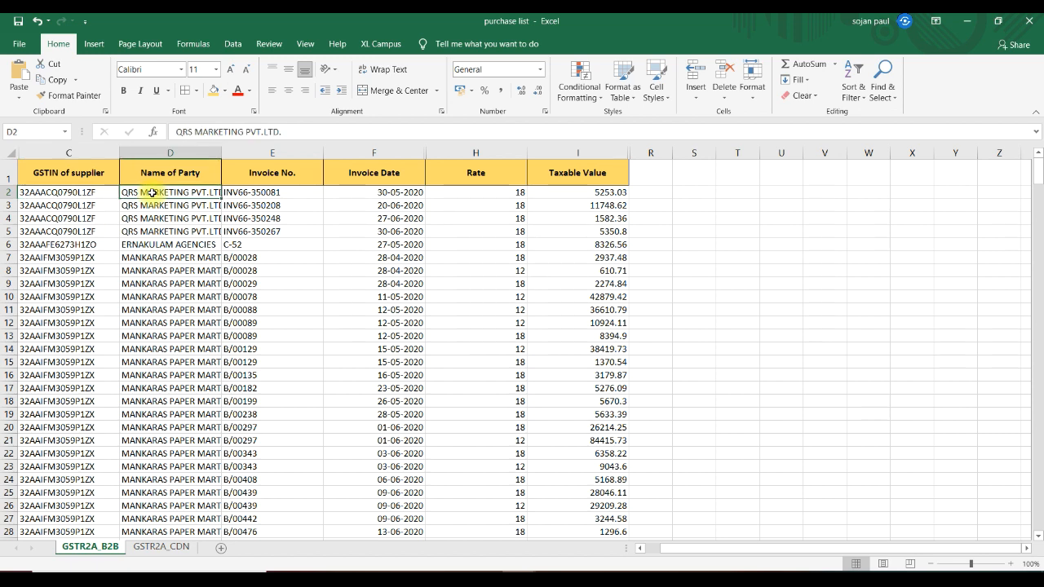
left_click(268, 194)
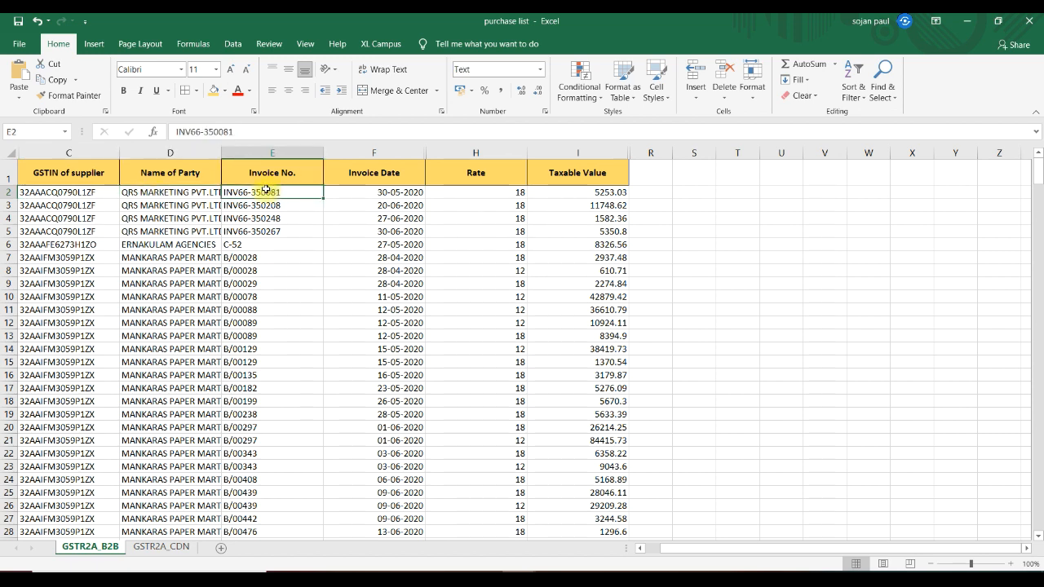
left_click(366, 194)
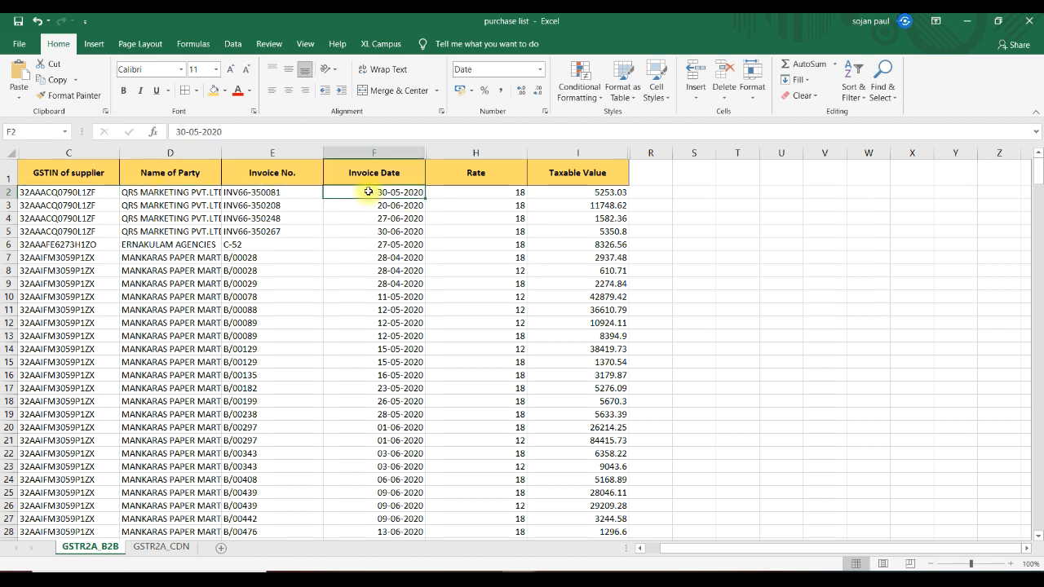
left_click(458, 189)
left_click(585, 194)
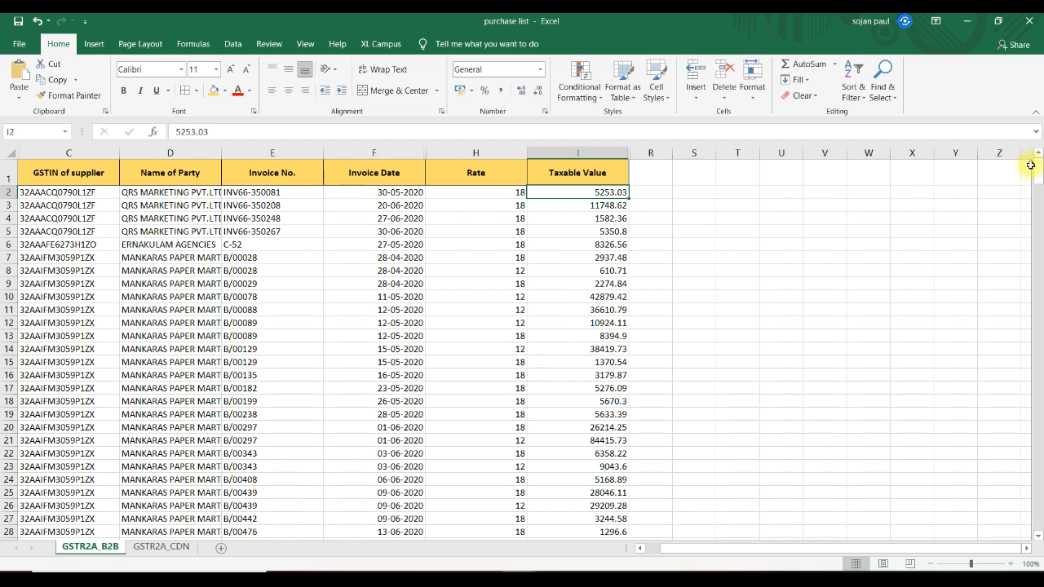
left_click_drag(1038, 169, 1039, 531)
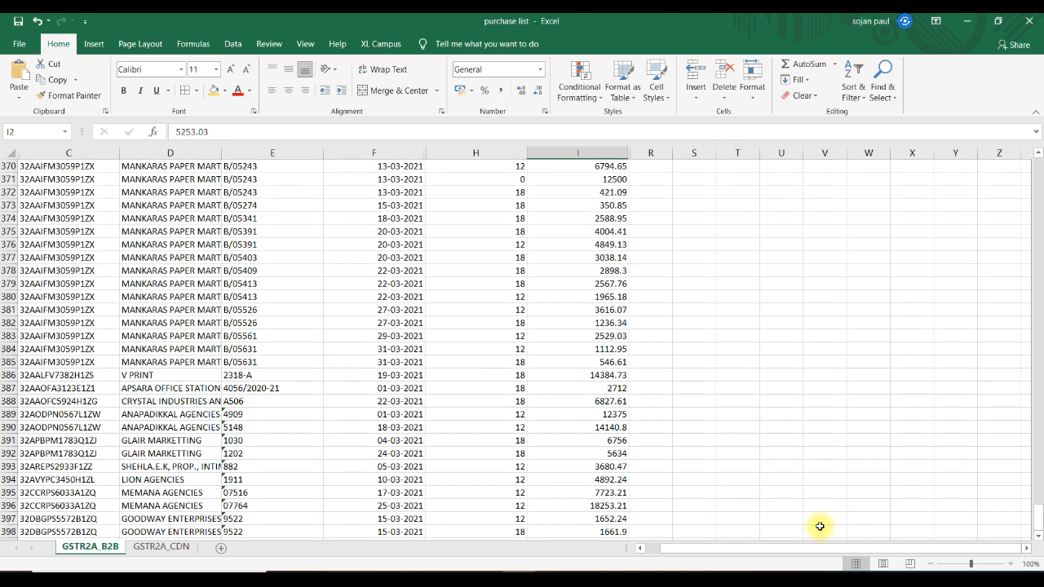
left_click(1038, 537)
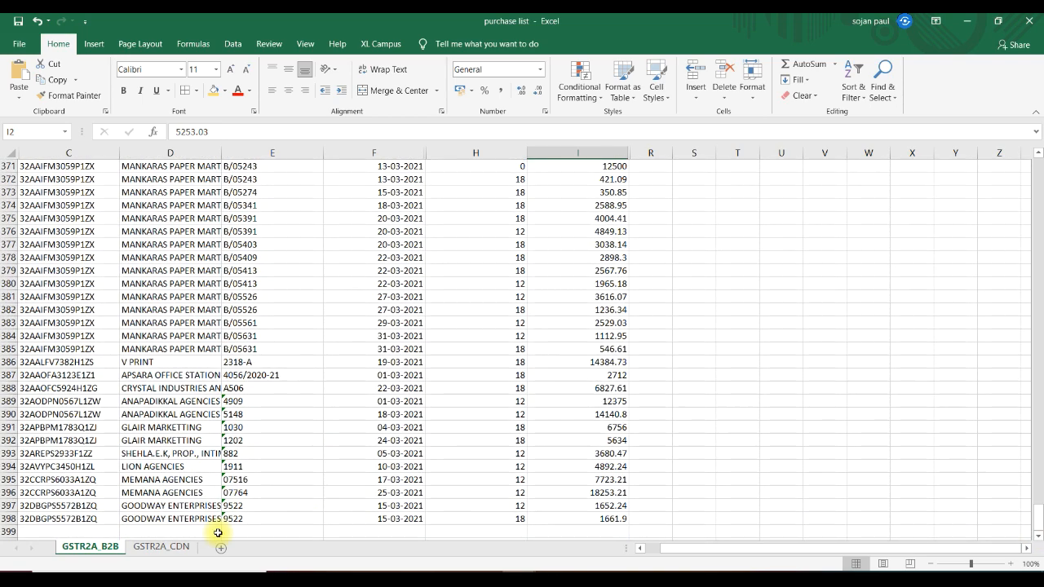
Check the credit note's taxable value on the GSTR2A_CDN sheet and return to the GSTR2A_B2B sheet.
left_click(162, 550)
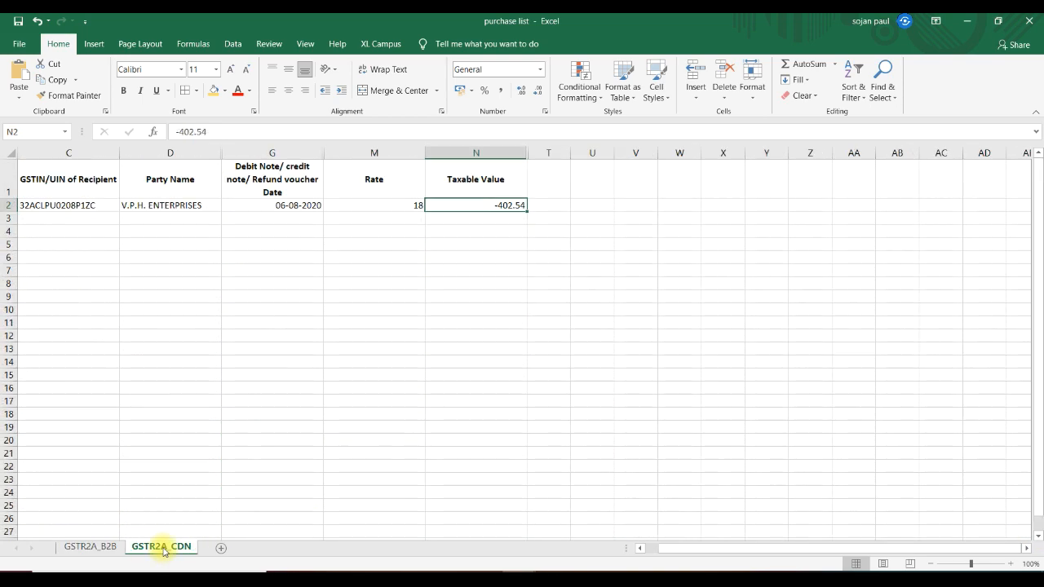
left_click(494, 231)
left_click(485, 212)
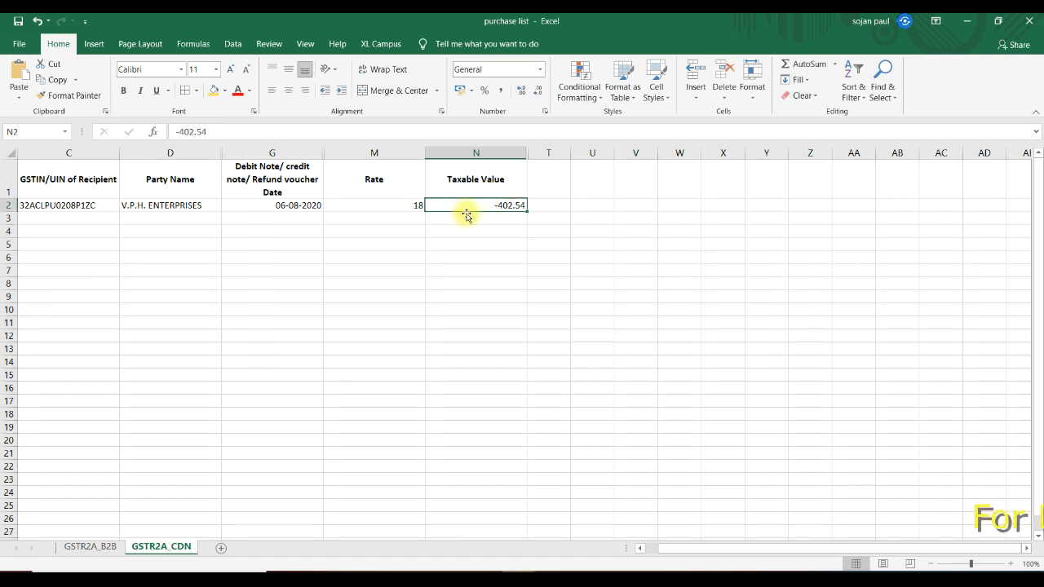
left_click(90, 547)
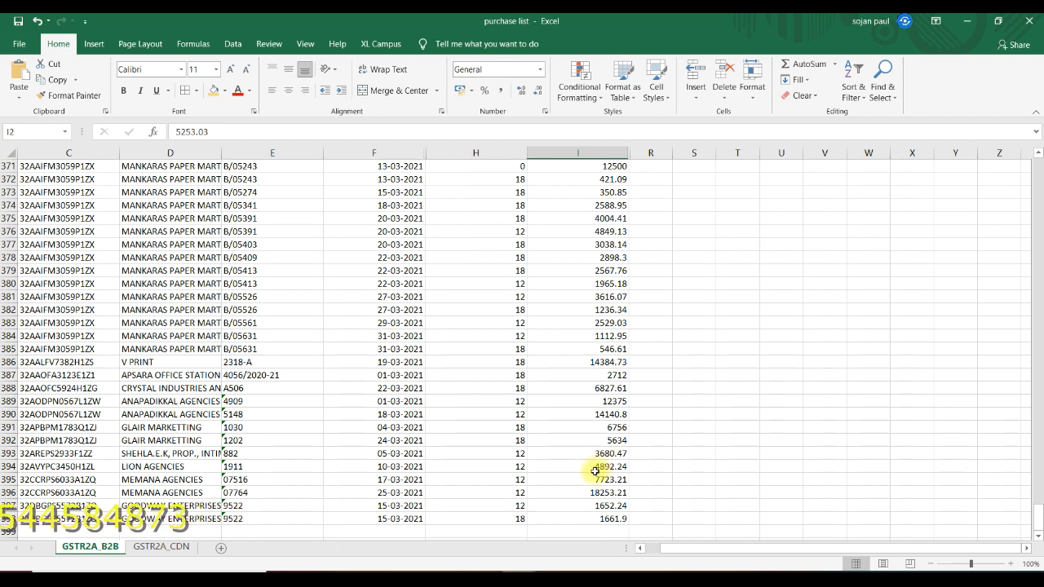
Open the Gstr-4-OfflineToolTemplate workbook and examine the supplier GSTIN, trade name, taxable value and GST % columns on the 4A_B2B sheet.
left_click(966, 20)
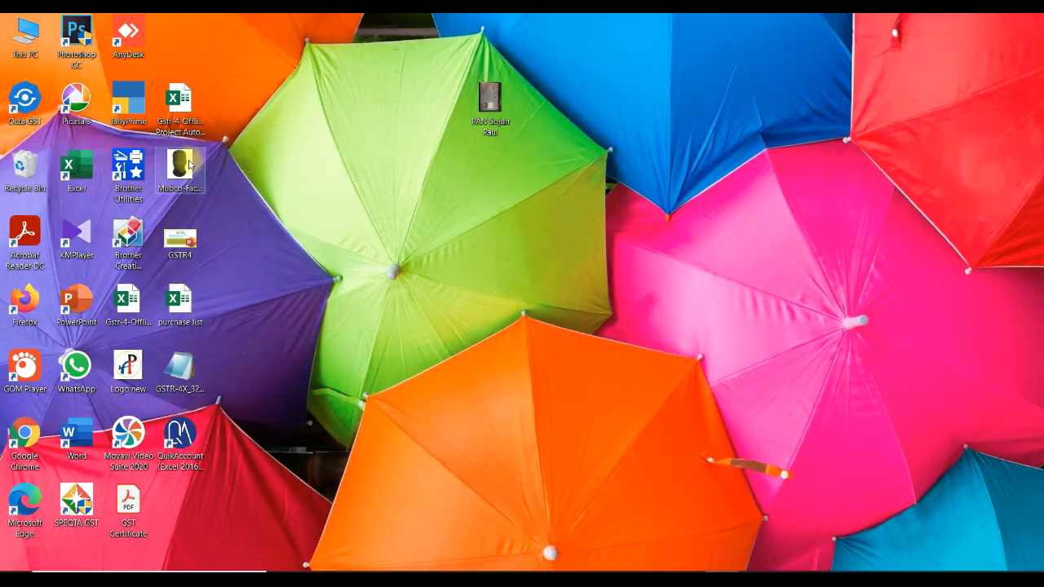
double_click(179, 105)
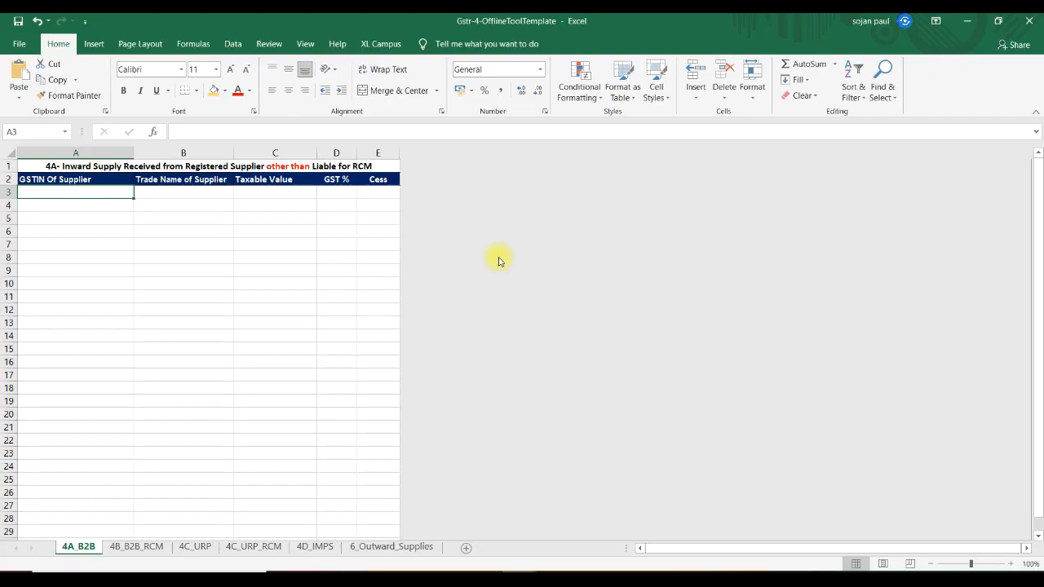
left_click(108, 294)
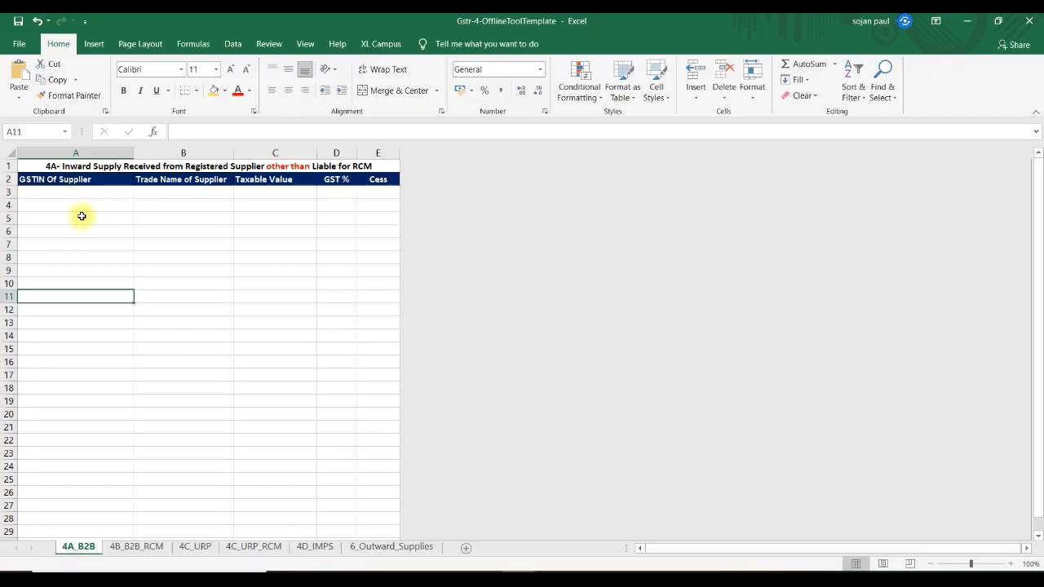
left_click(70, 193)
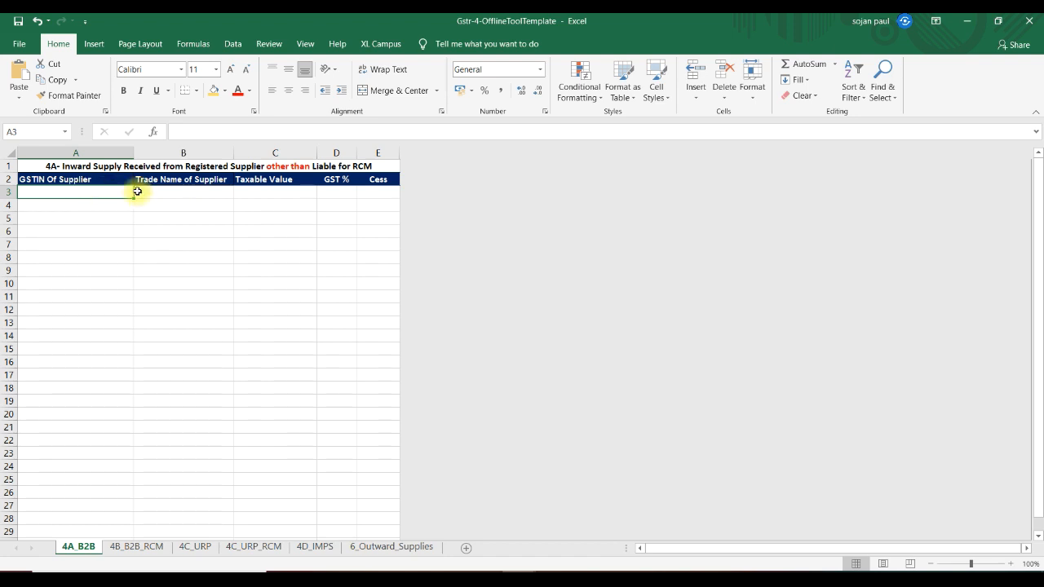
left_click(172, 192)
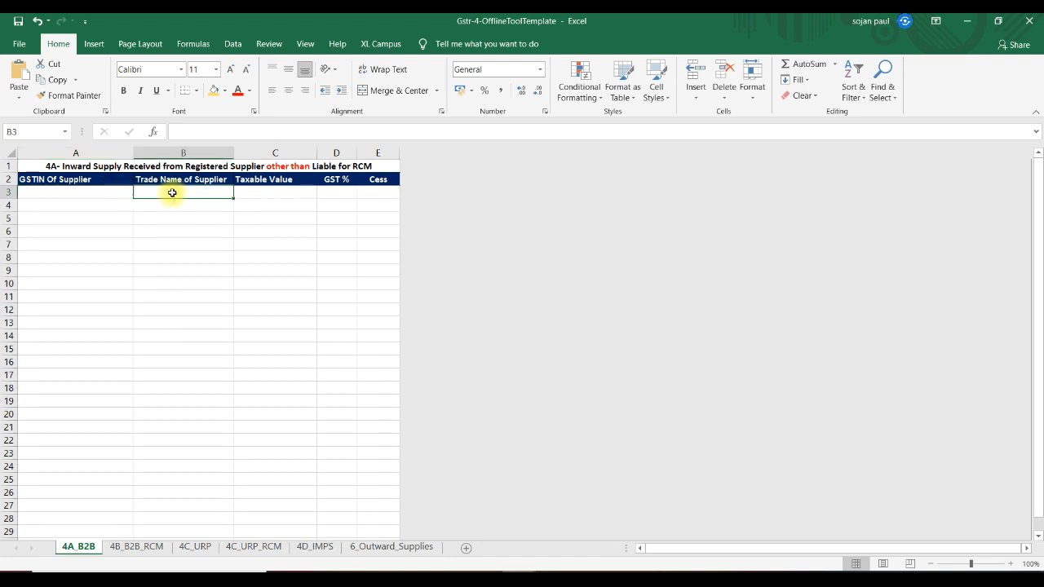
left_click(257, 193)
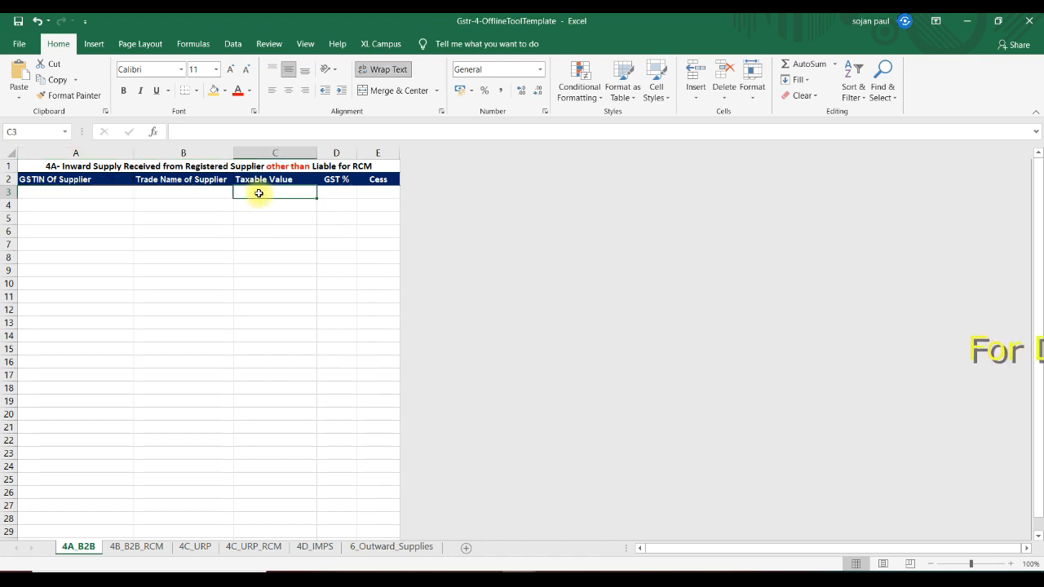
left_click(323, 192)
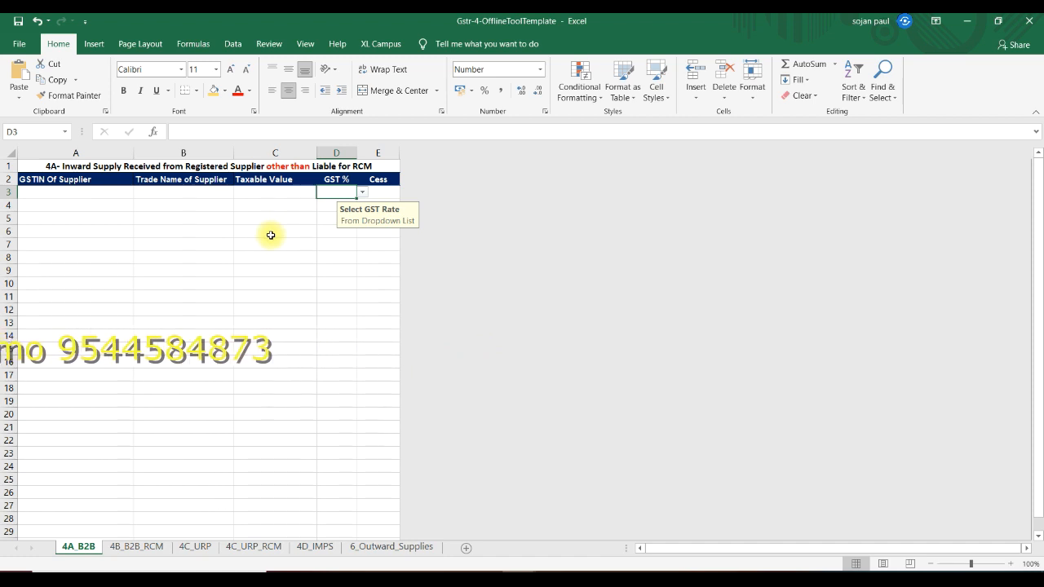
Review the Cess column and the remaining sheets from 4B_B2B_RCM to 6_Outward_Supplies, and close the blank GSTR-4 template workbook.
left_click(378, 189)
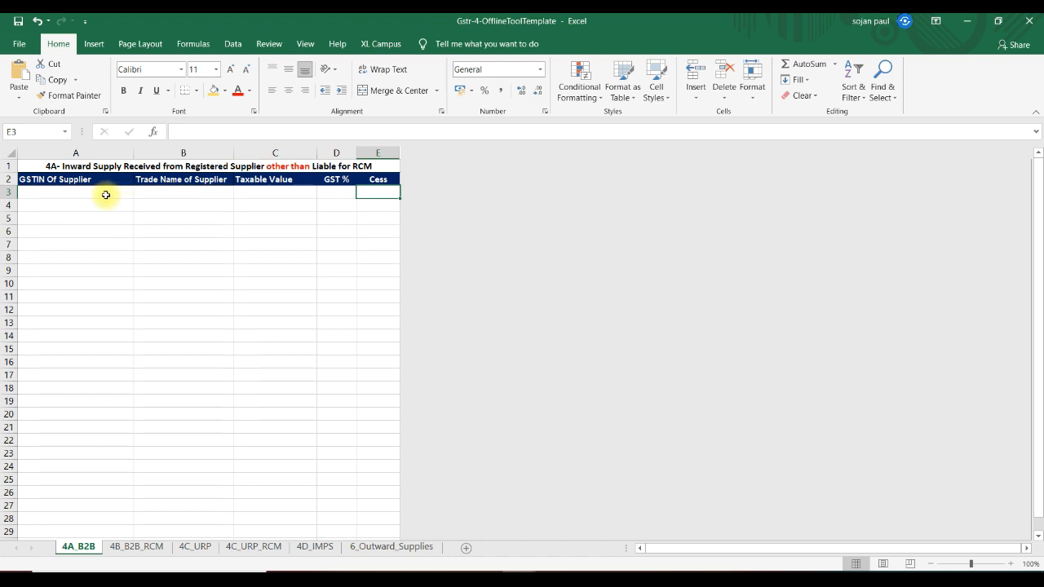
left_click(135, 547)
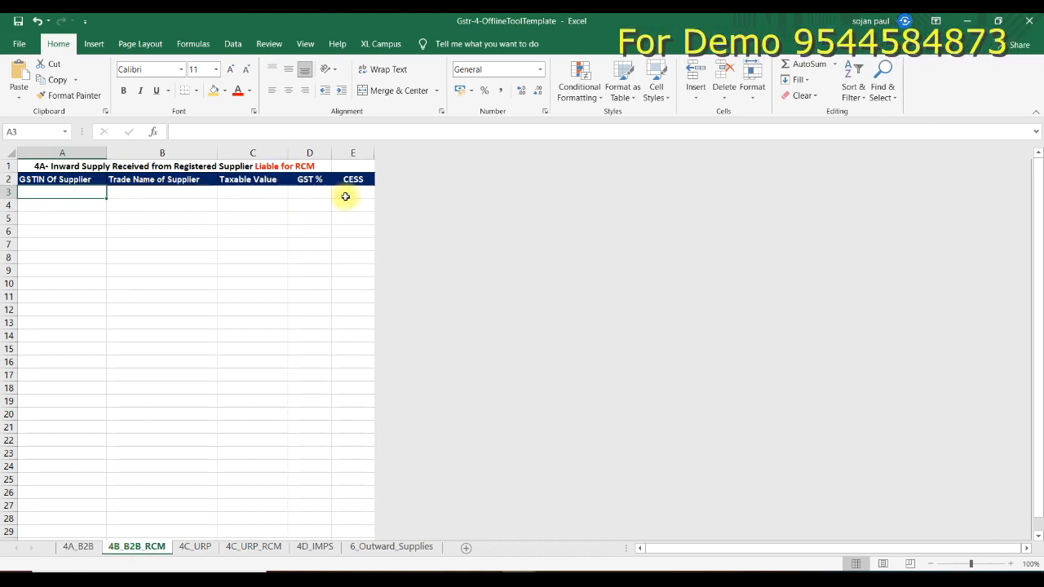
left_click(195, 547)
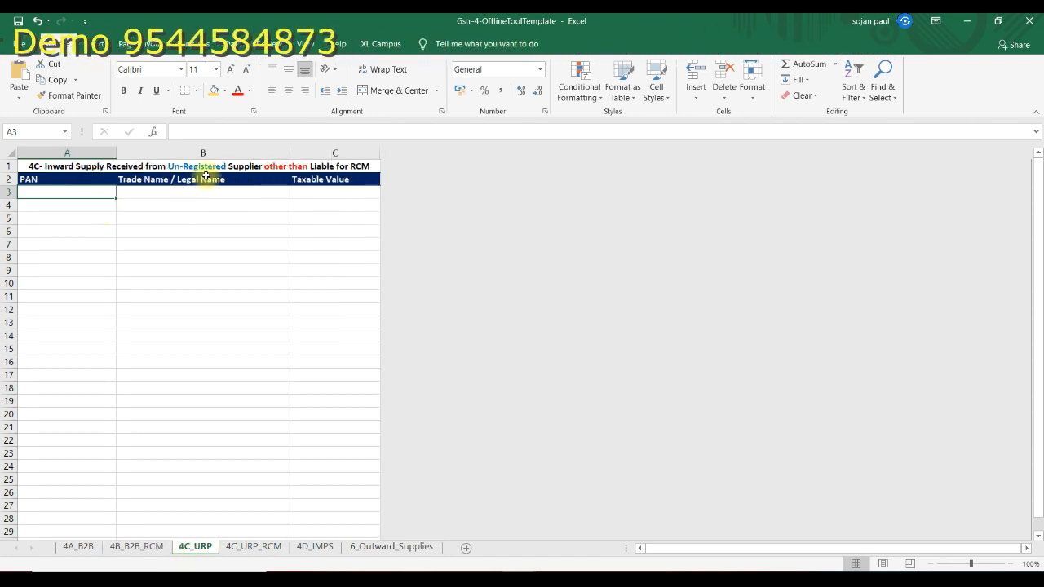
left_click(232, 547)
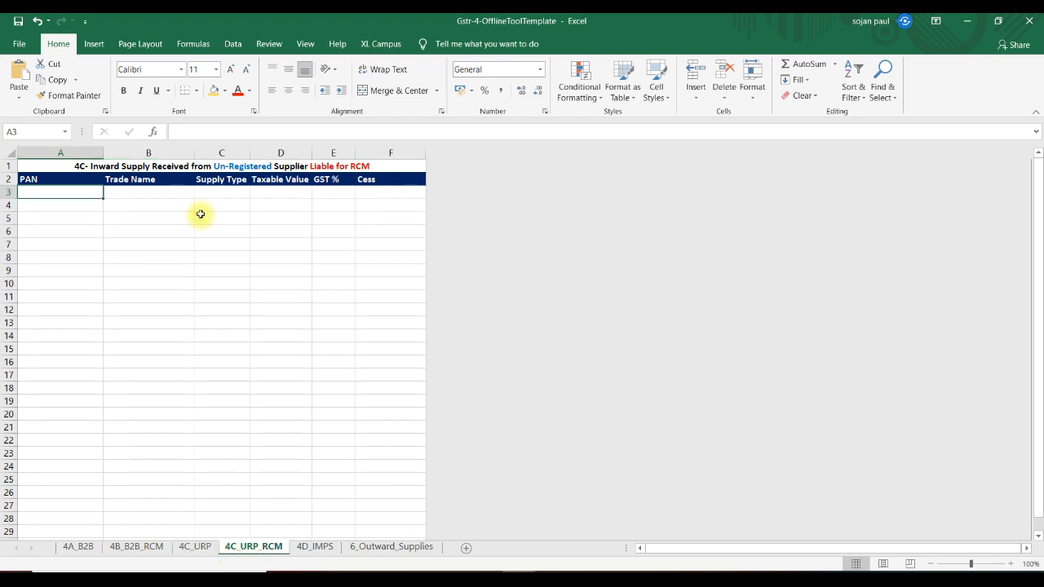
left_click(308, 548)
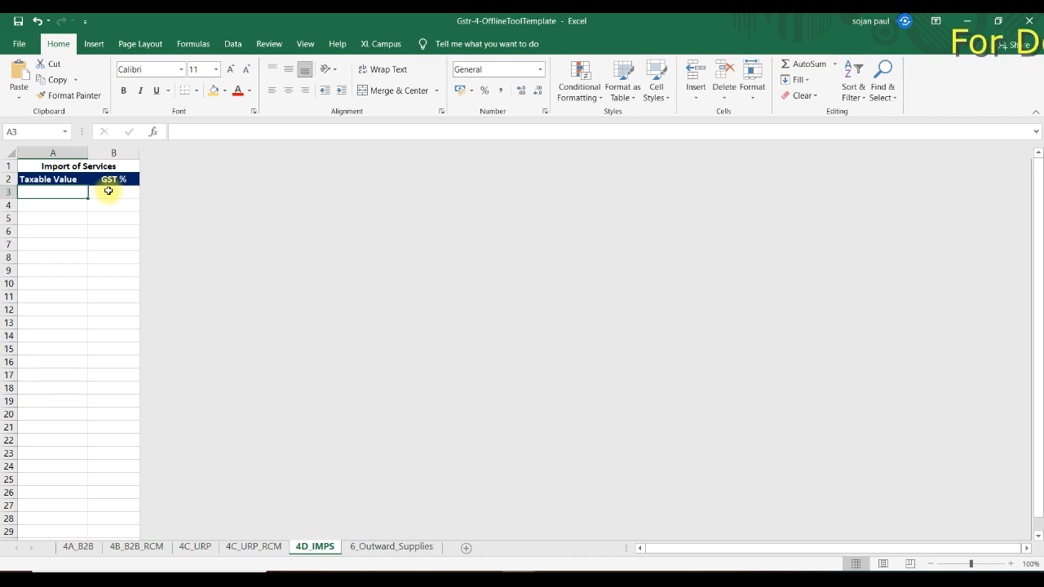
left_click(392, 546)
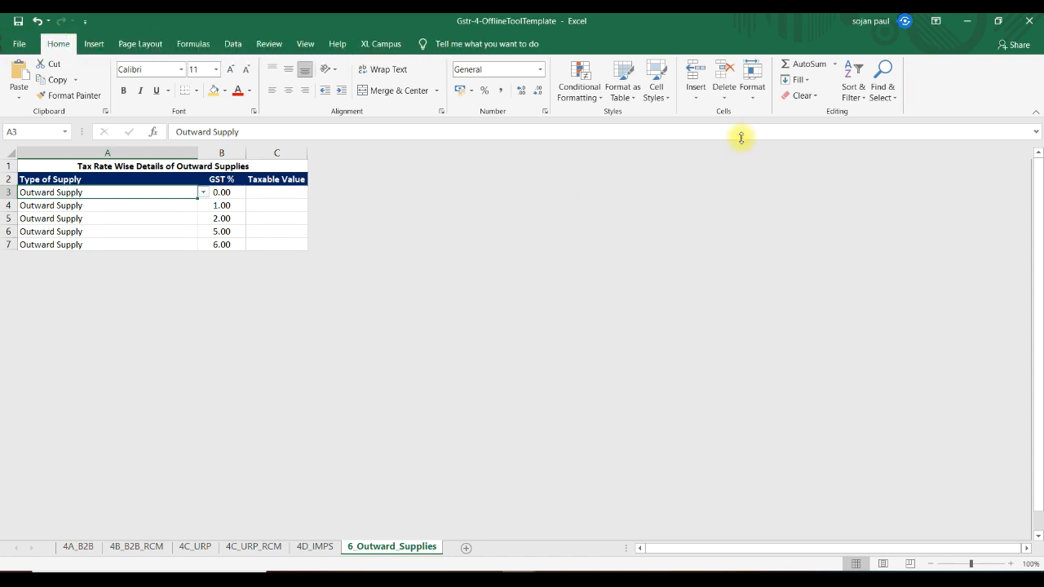
left_click(1029, 25)
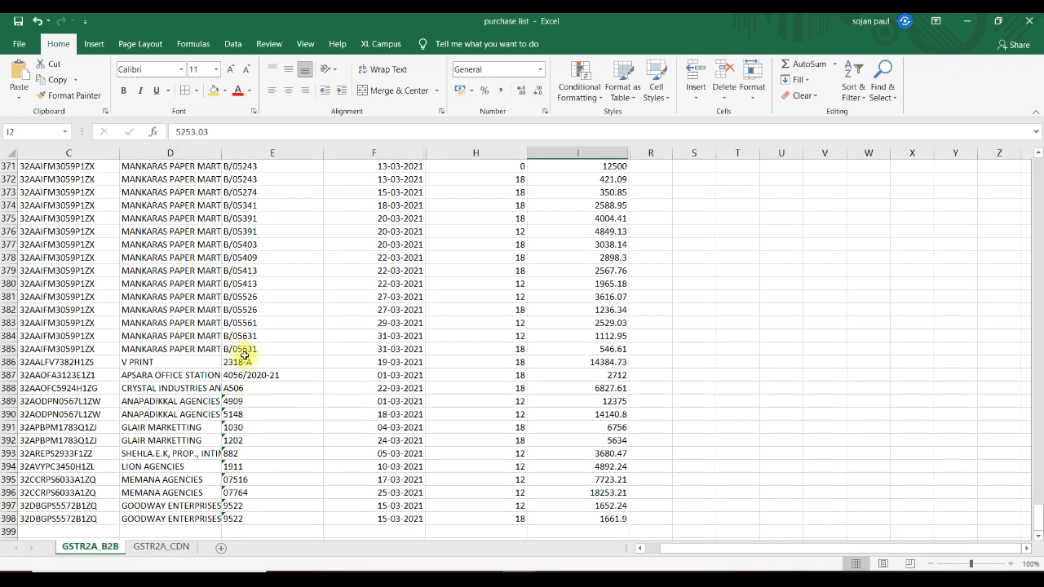
left_click(245, 270)
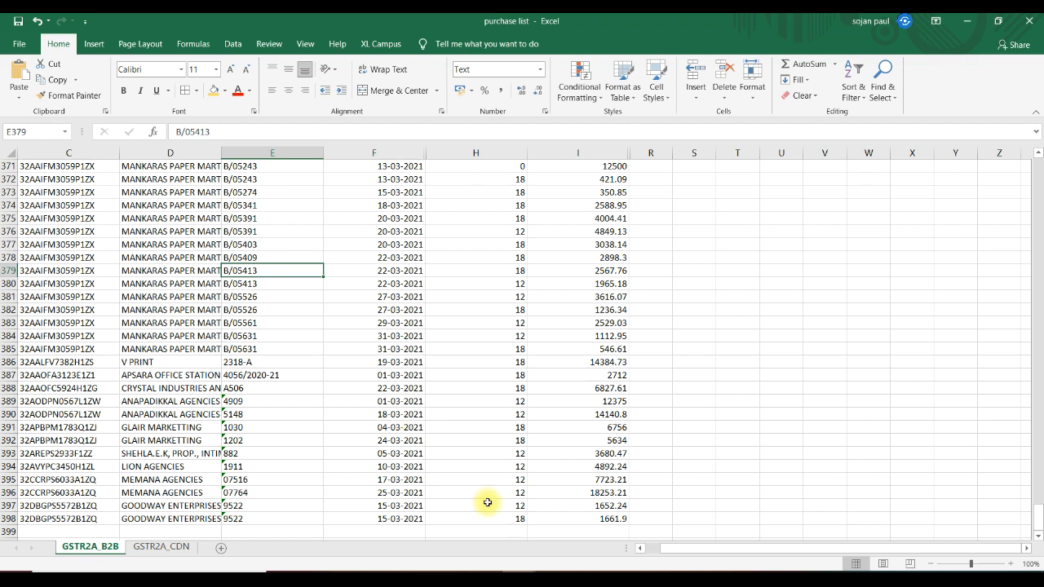
Switch to the Gstr-4-OfflineToolTemplate- Project Automobiles workbook and examine the filled supplier rows on the 4A_B2B sheet.
mouse_move(519, 578)
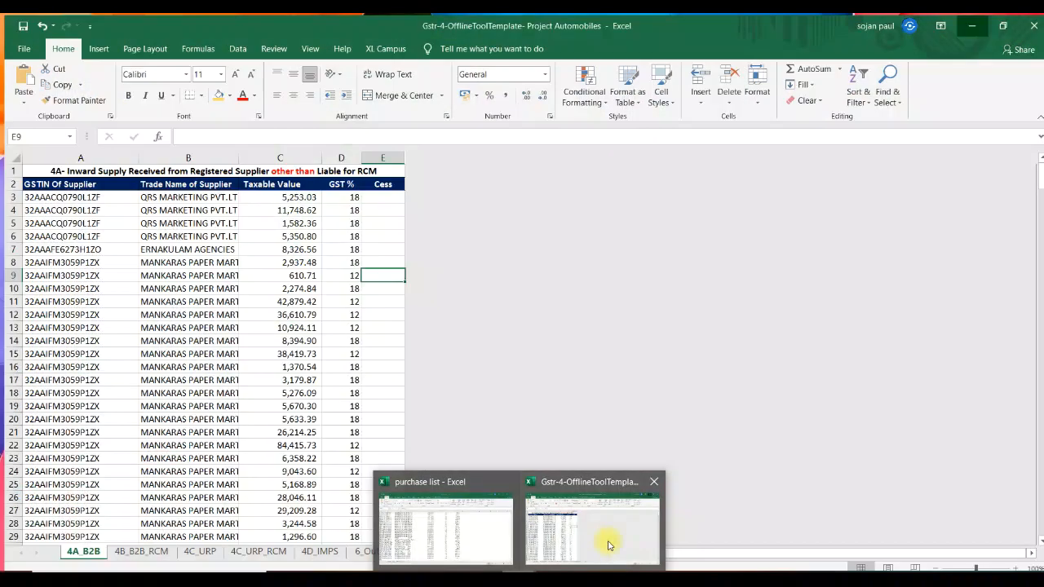
left_click(610, 542)
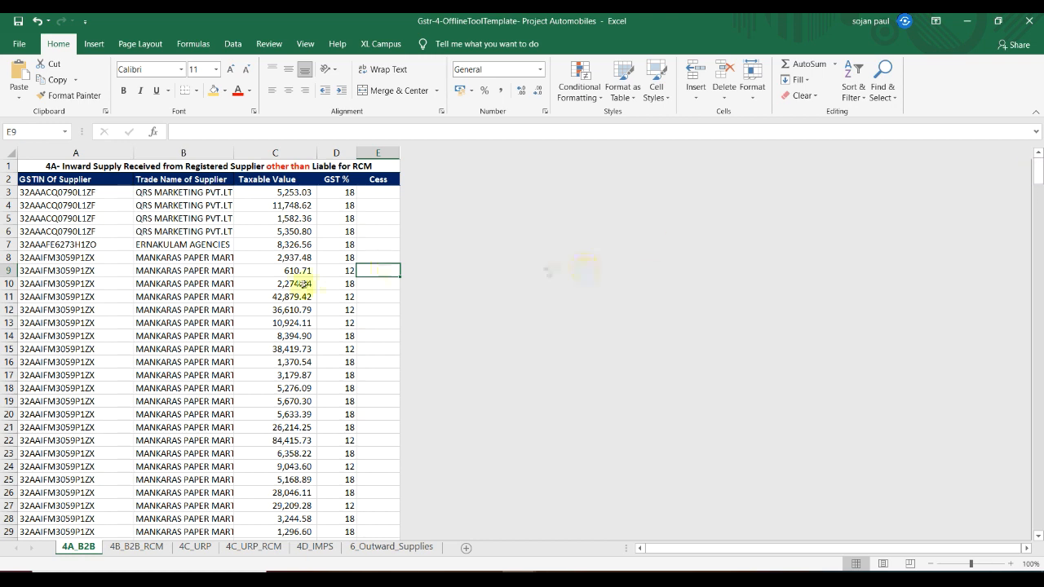
left_click(53, 192)
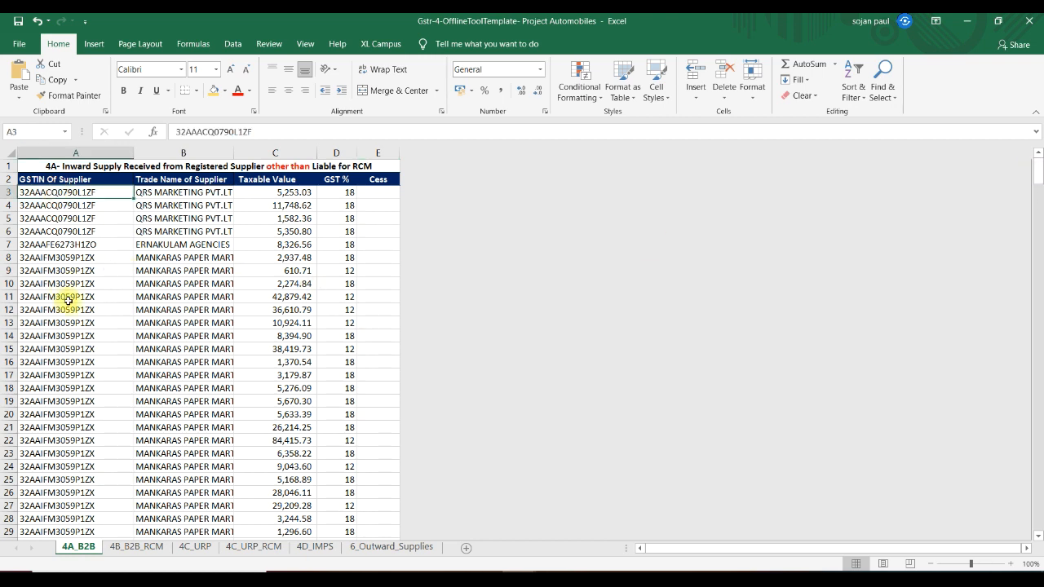
key("Down")
key("Down")
key("Down")
key("Down")
key("Down")
key("Down")
key("Down")
key("Down")
key("Down")
key("Down")
key("Down")
key("Down")
key("Down")
key("Down")
key("Down")
key("Down")
key("Down")
key("Down")
key("Down")
key("Down")
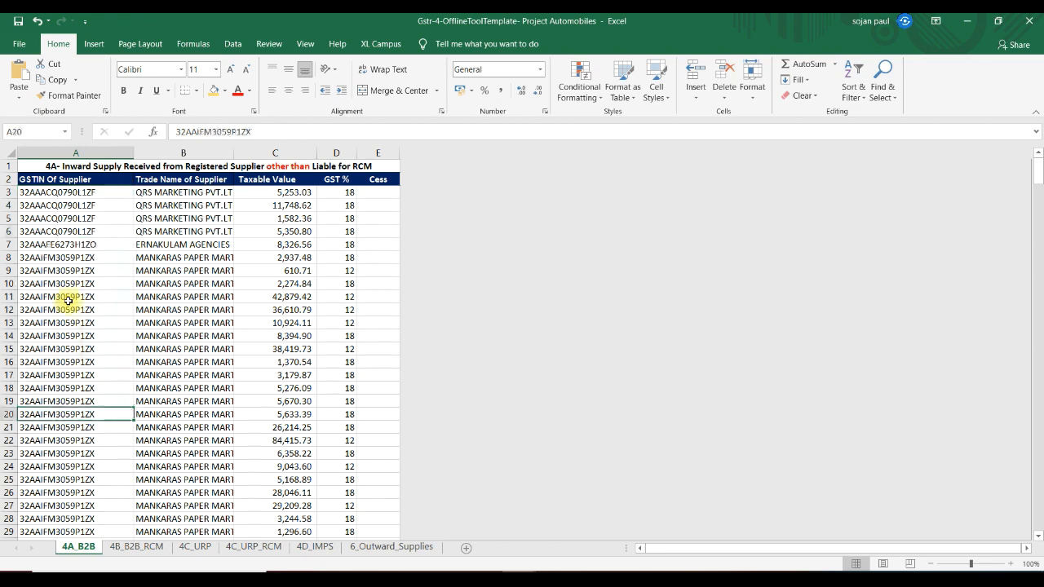
key("Down")
key("Down")
key("Down")
key("Down")
key("Down")
key("Down")
key("Down")
key("Down")
key("Down")
key("Down")
key("Down")
key("Down")
key("Down")
key("Down")
key("Down")
key("Down")
key("Down")
key("Down")
key("Down")
key("Down")
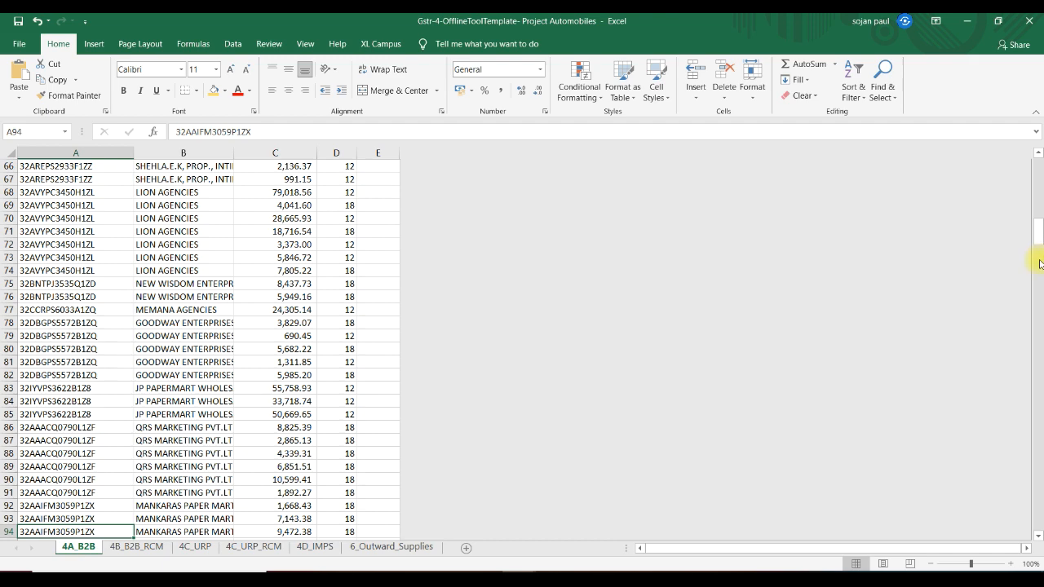
left_click_drag(1039, 236, 1038, 153)
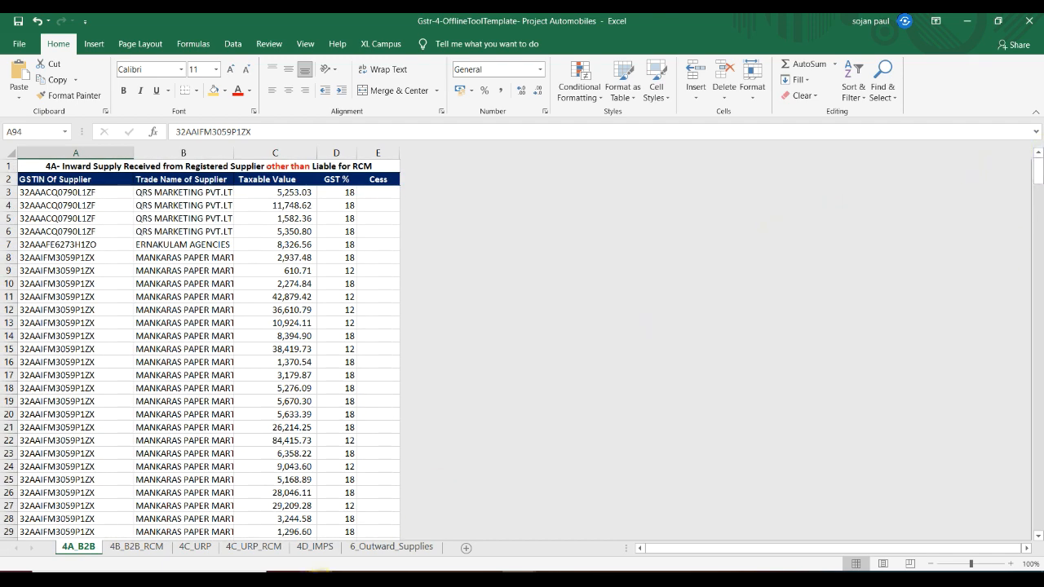
In the purchase list workbook, copy all supplier GSTINs from cell C2 to the last row of the GSTR2A_B2B sheet.
mouse_move(587, 480)
left_click(461, 530)
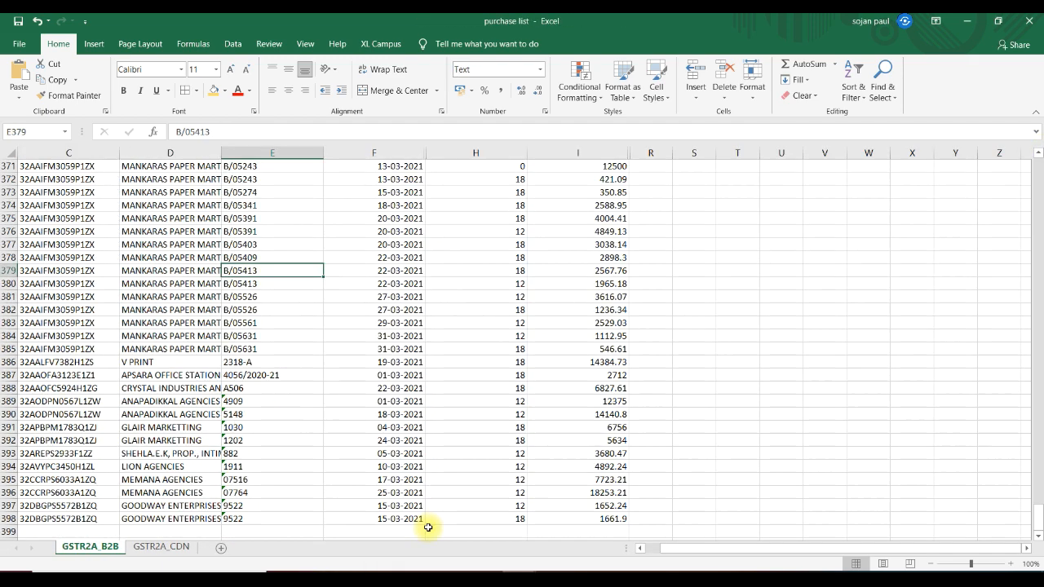
left_click_drag(1039, 518, 1036, 114)
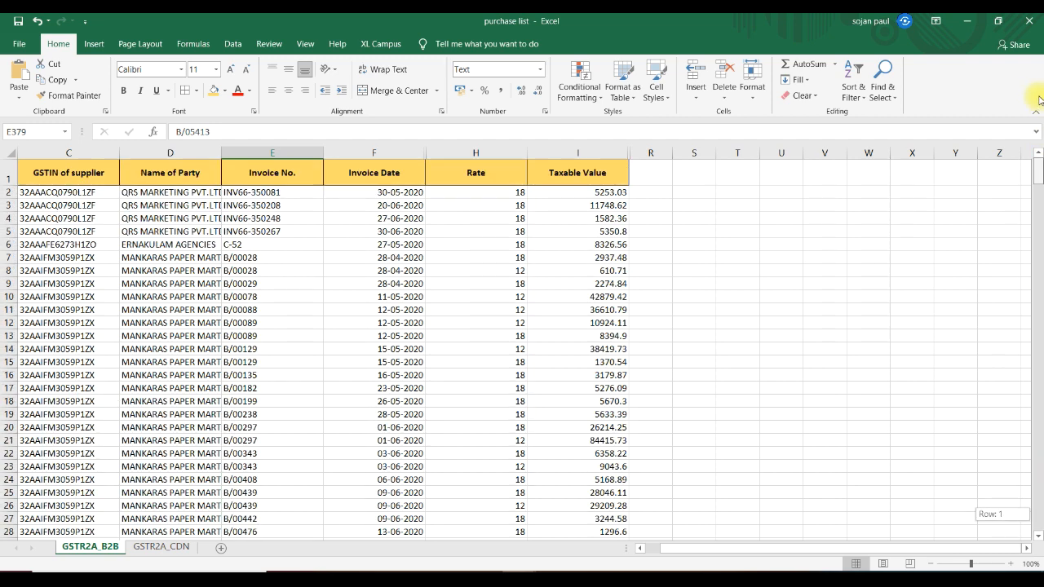
left_click(54, 194)
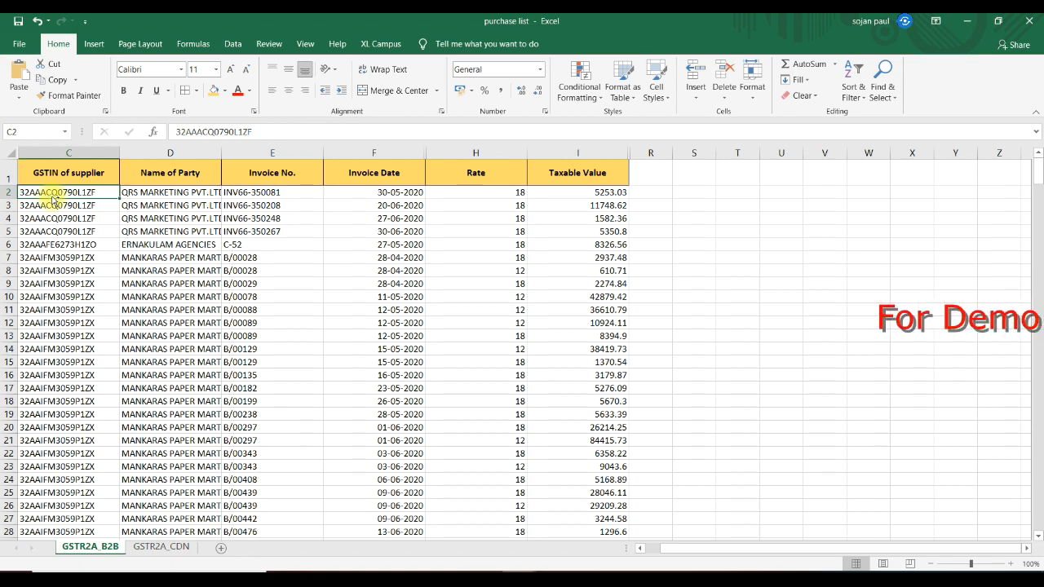
key("ctrl+shift+Down")
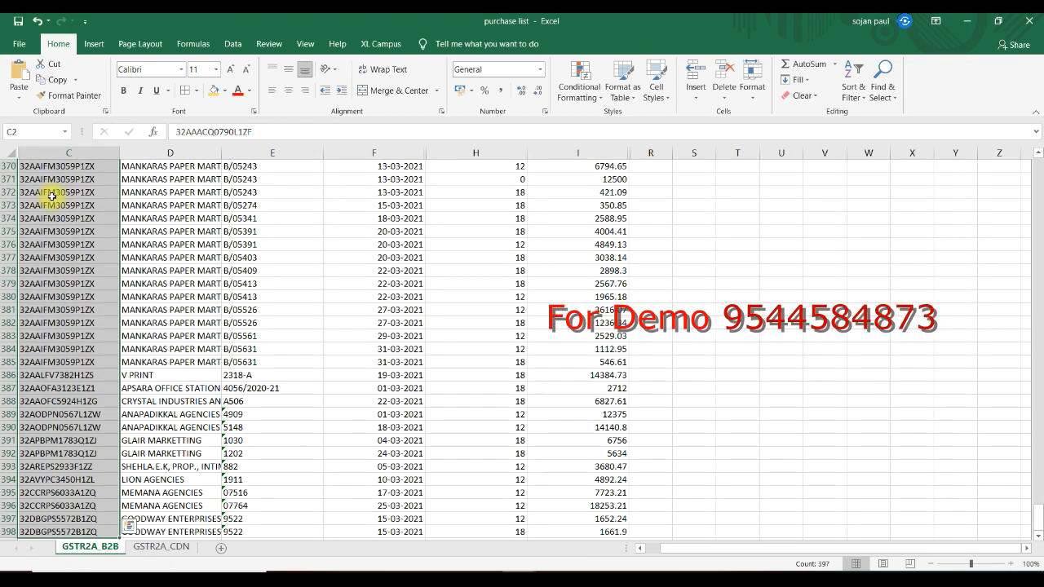
key("ctrl+c")
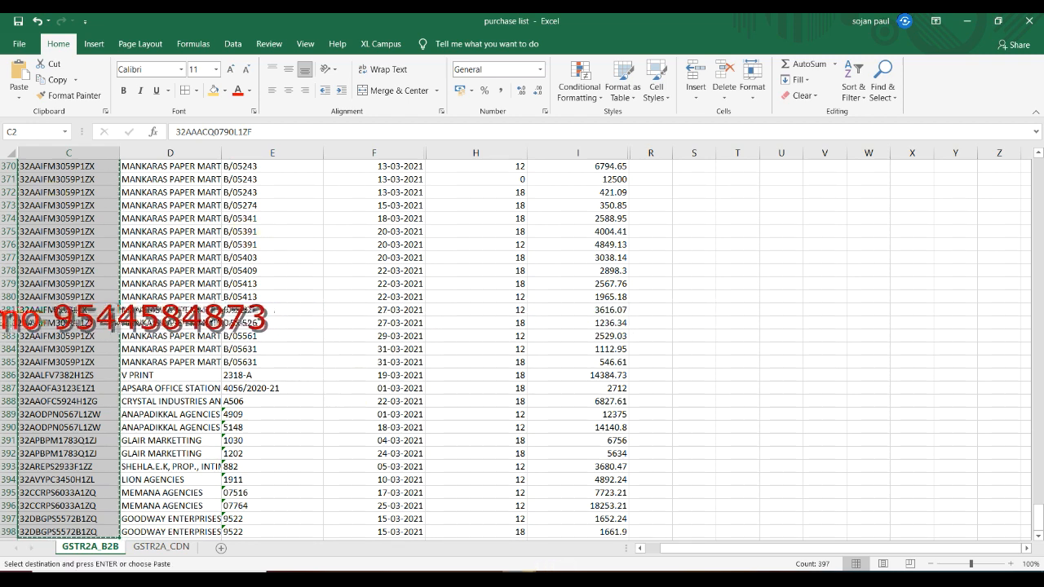
Return to the Project Automobiles template and check the first-row columns on the 4A_B2B sheet and the CESS column on 4B_B2B_RCM.
left_click(579, 550)
left_click(63, 196)
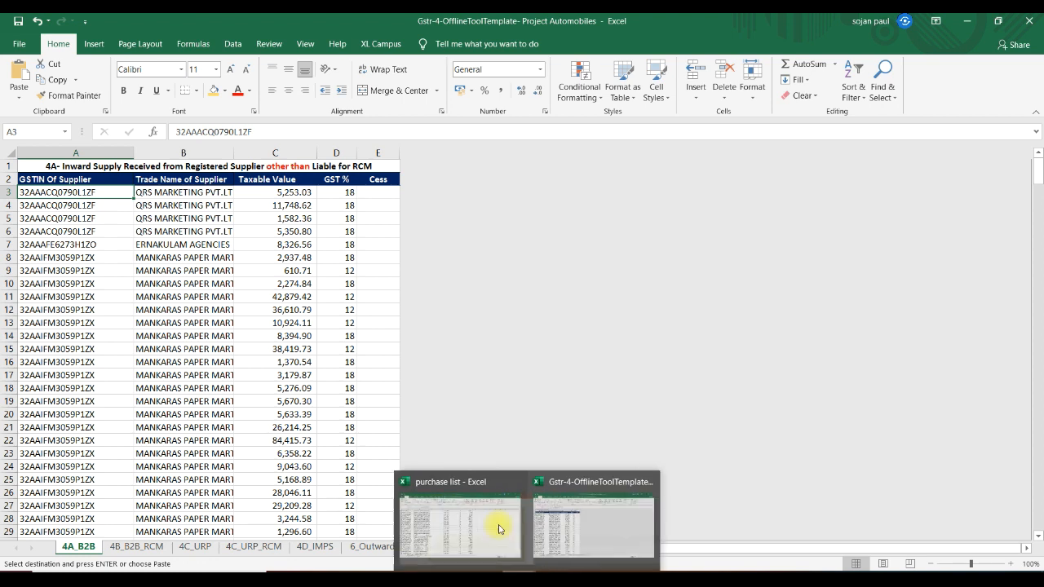
left_click(179, 194)
left_click(283, 193)
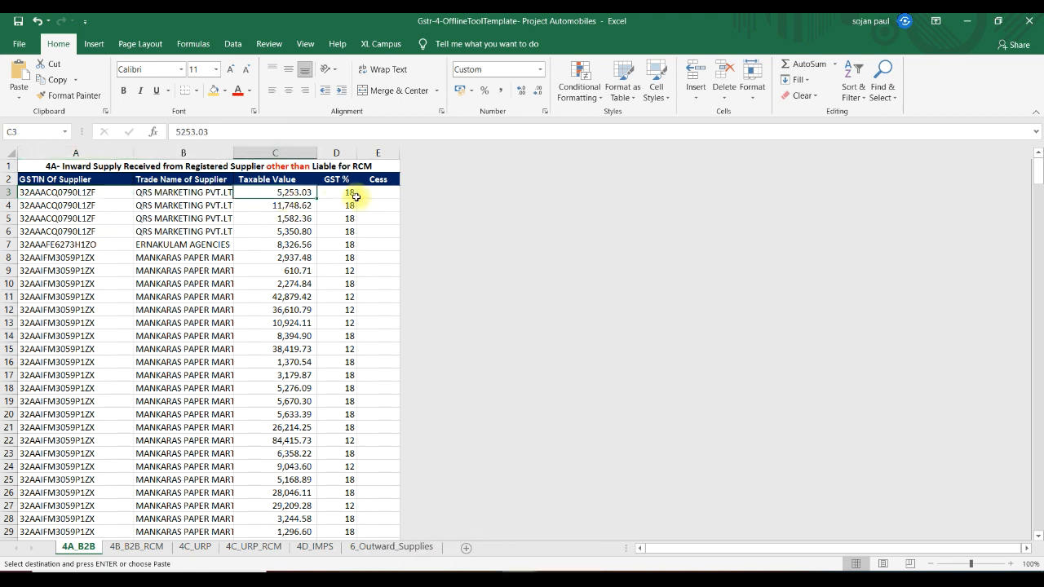
left_click(347, 193)
left_click(389, 196)
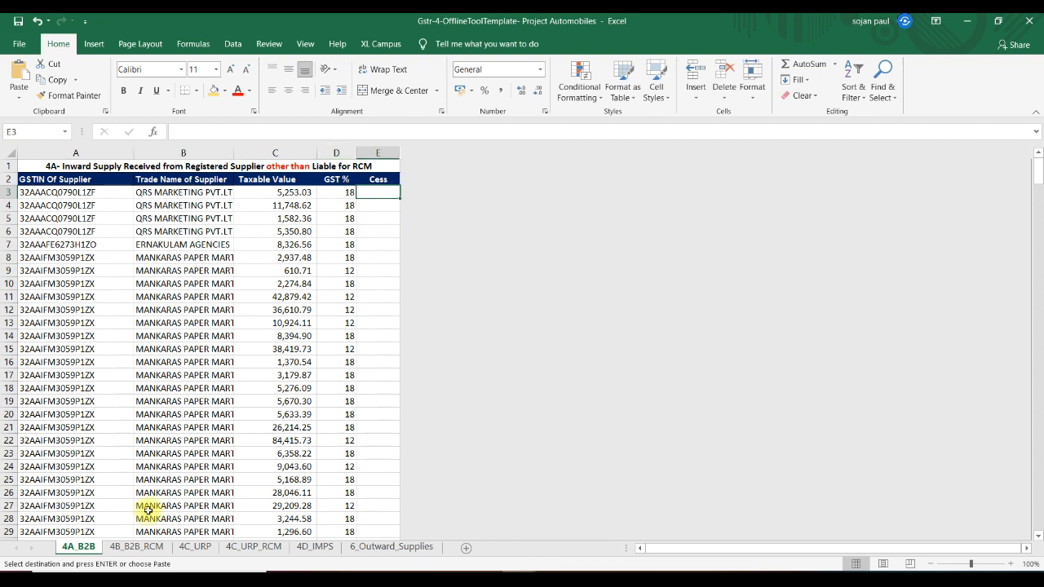
left_click(137, 548)
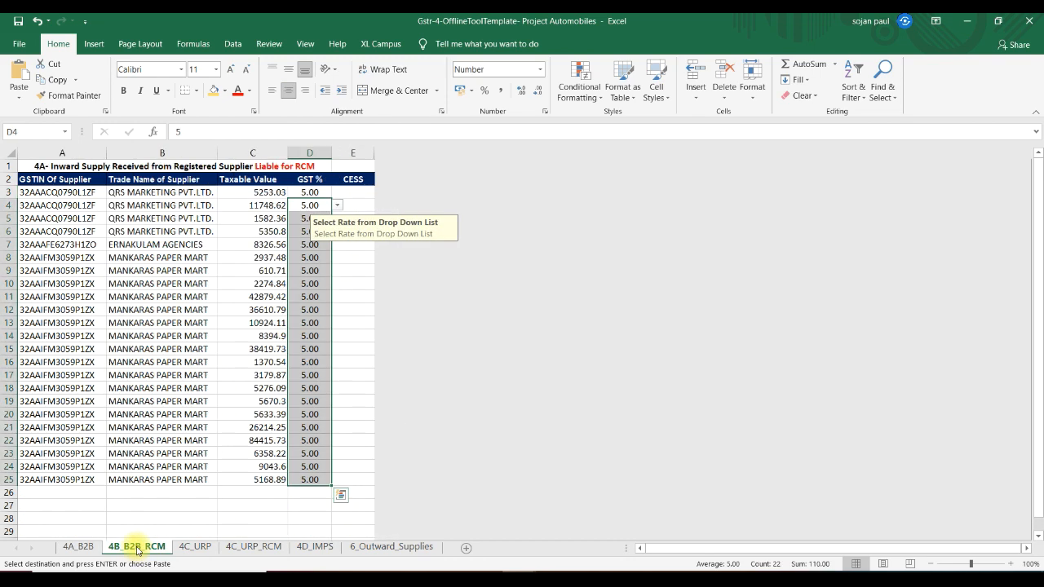
left_click(355, 191)
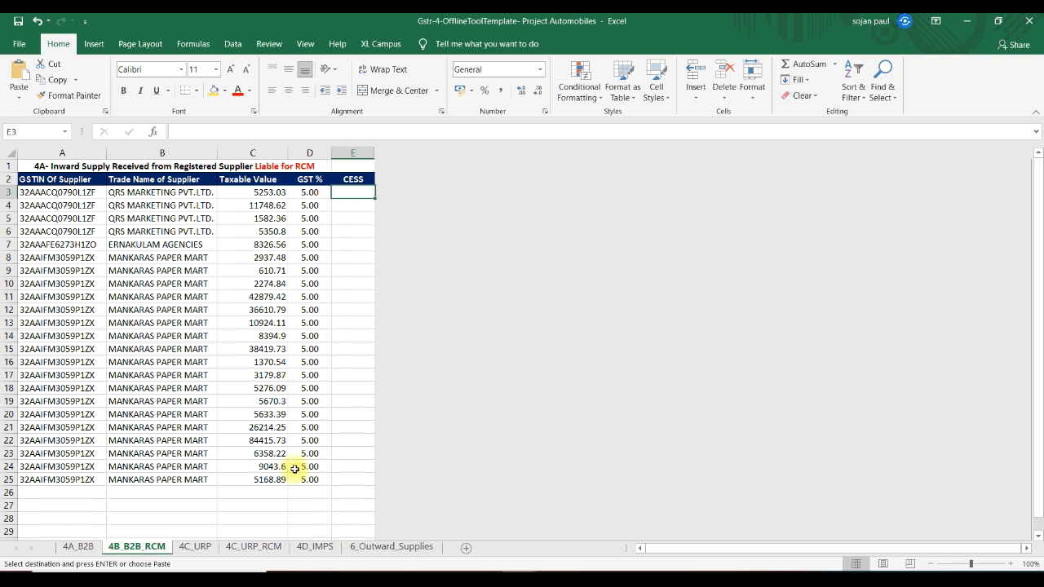
Examine the PAN, Trade Name / Legal Name and Taxable Value entries in row 3 of the 4C_URP sheet.
left_click(194, 547)
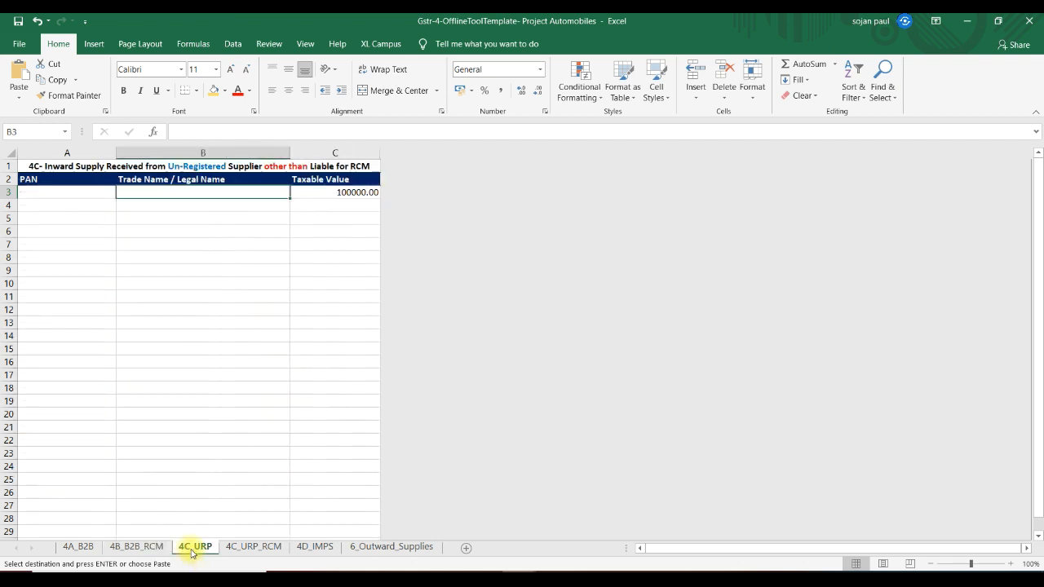
left_click(60, 195)
left_click(178, 194)
left_click(93, 192)
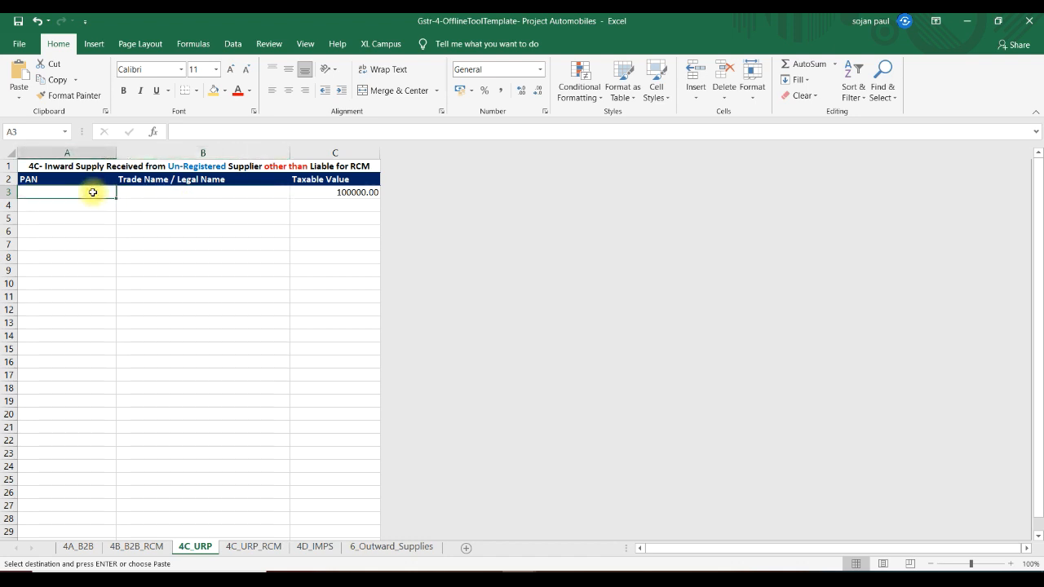
left_click(59, 218)
left_click(49, 194)
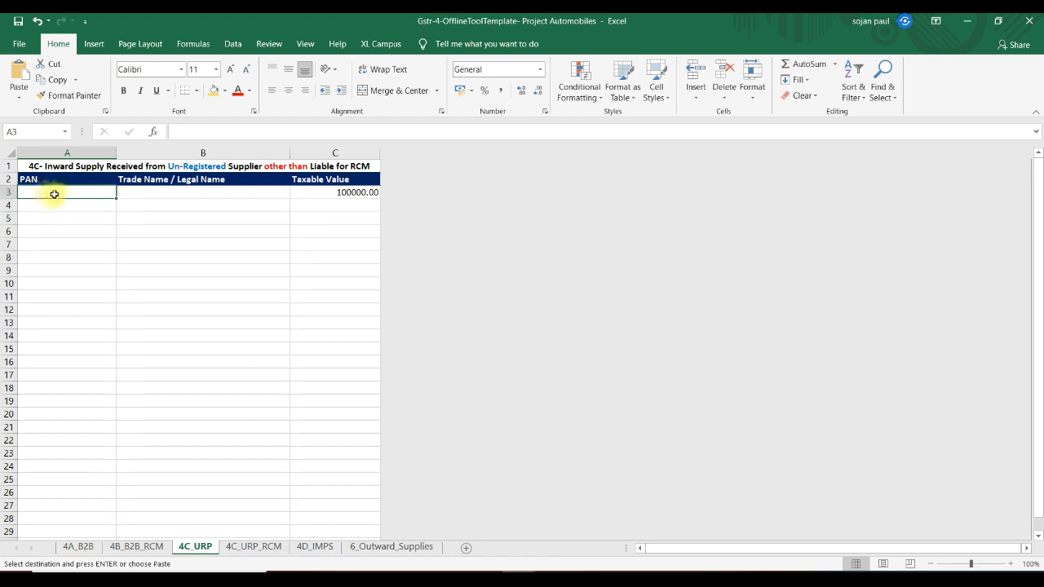
left_click(168, 193)
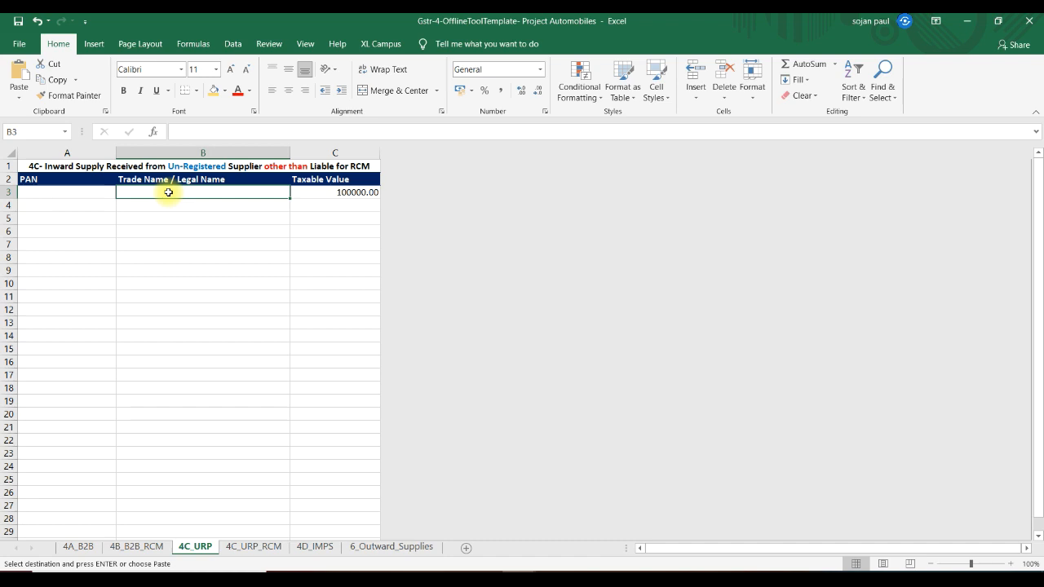
left_click(327, 194)
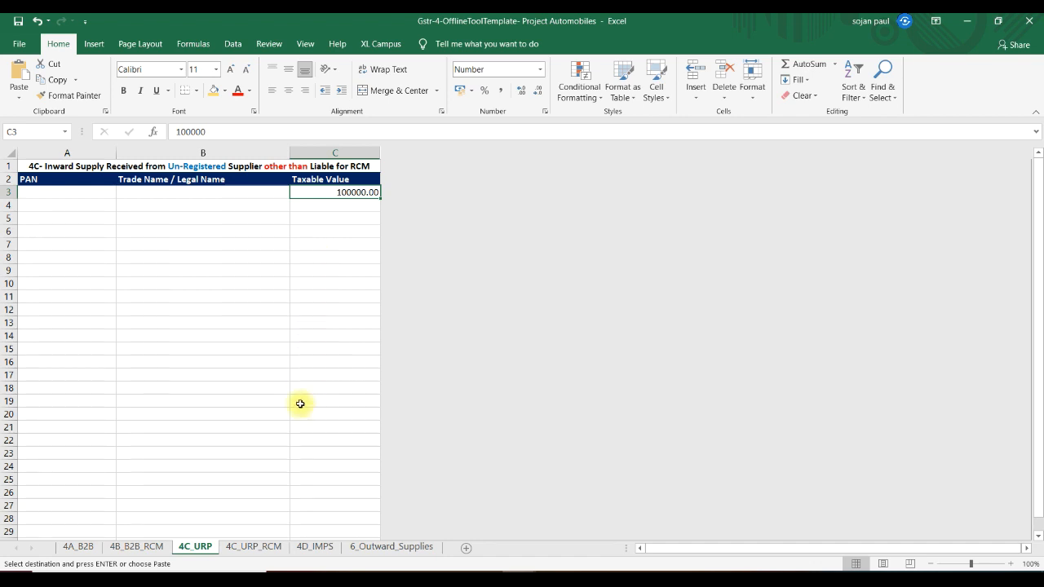
Examine the PAN, trade name, supply type, taxable value, GST % and Cess entries in row 3 of the 4C_URP_RCM sheet.
left_click(254, 547)
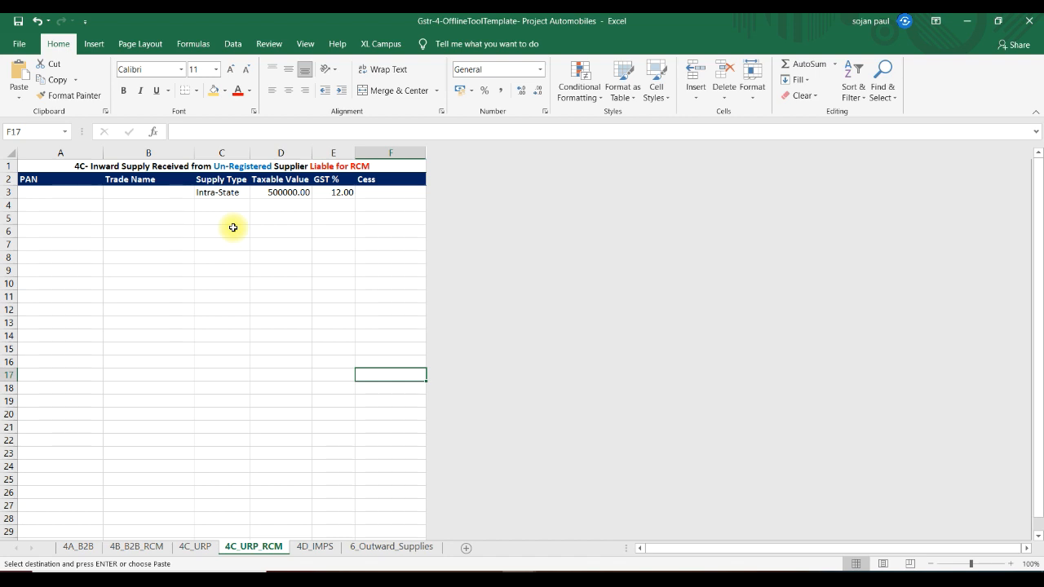
left_click(144, 191)
left_click(66, 190)
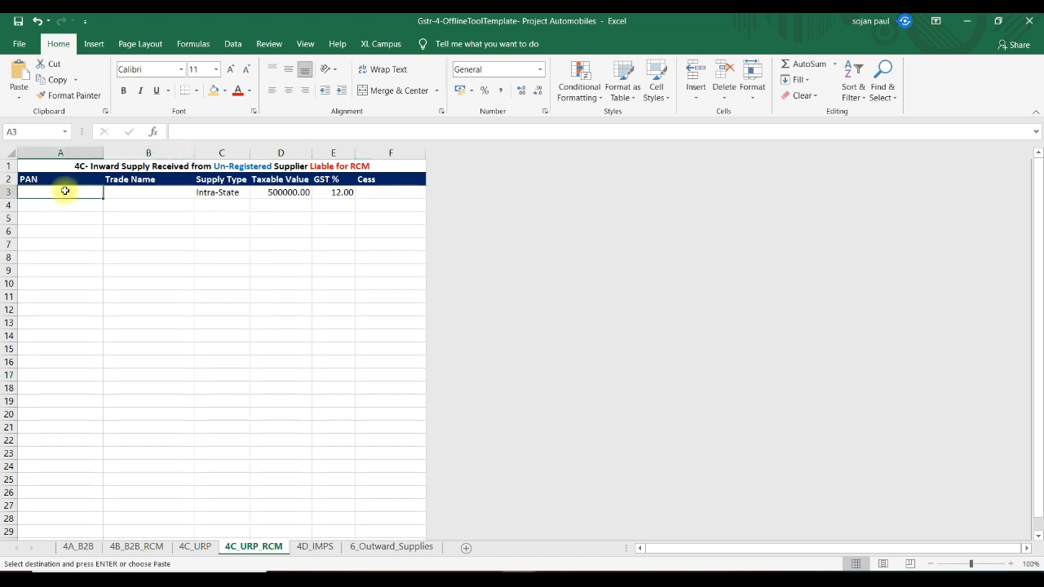
left_click(223, 193)
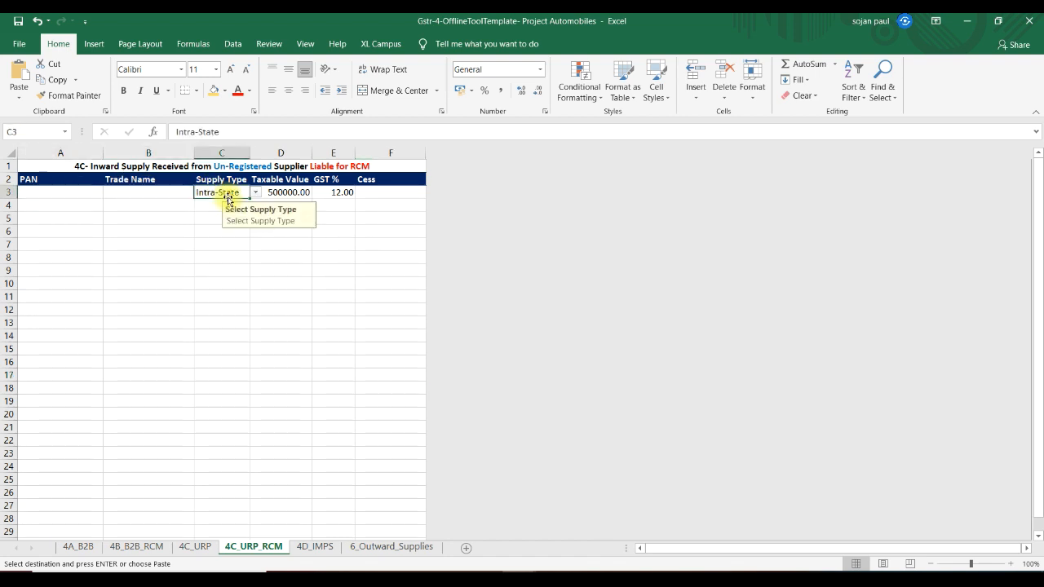
left_click(163, 193)
left_click(281, 192)
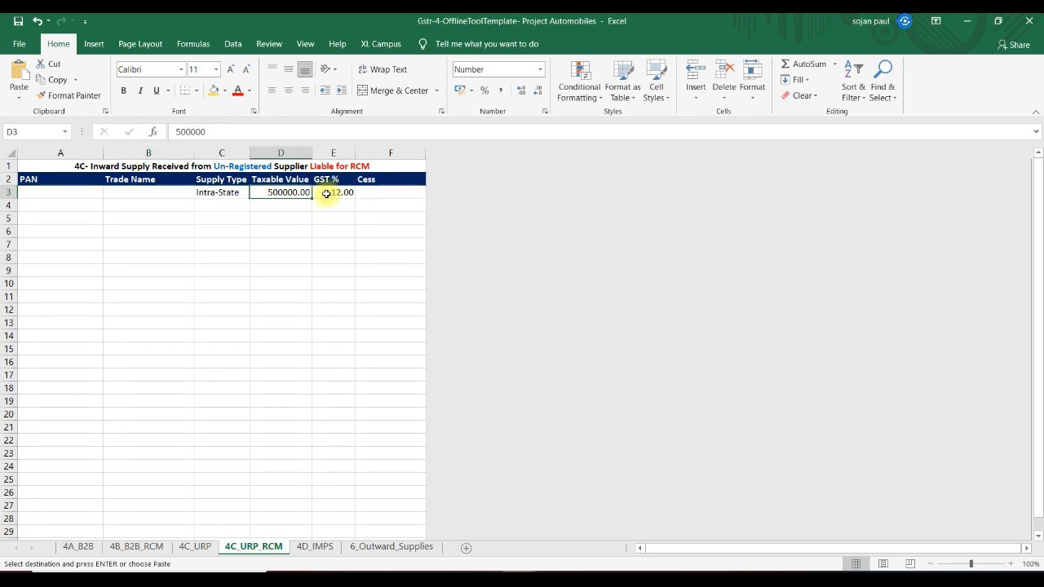
left_click(326, 192)
left_click(392, 193)
left_click(281, 192)
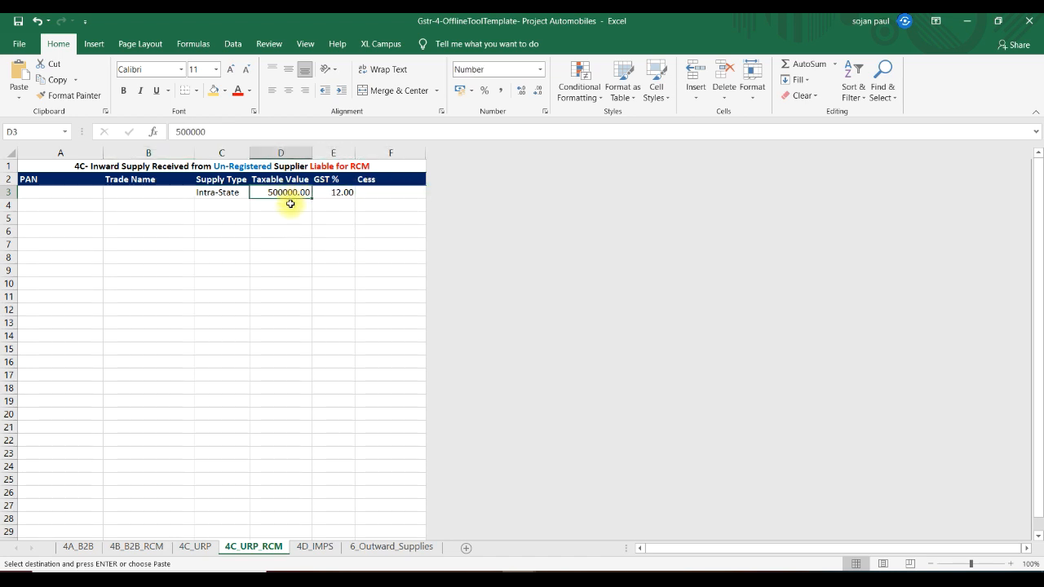
left_click(331, 193)
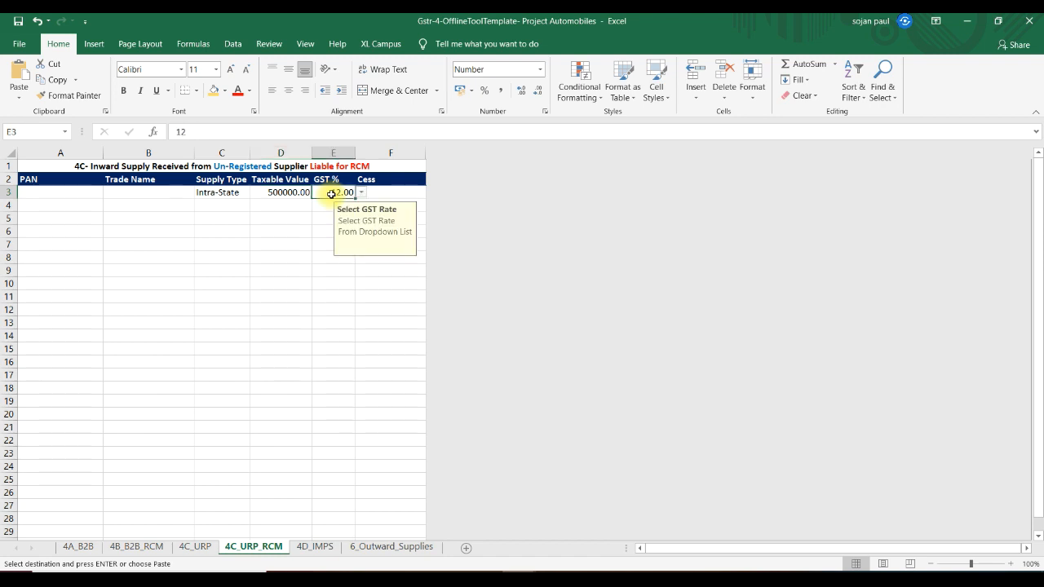
Examine the Taxable Value and GST % entries in row 3 of the 4D_IMPS import of services sheet.
left_click(294, 272)
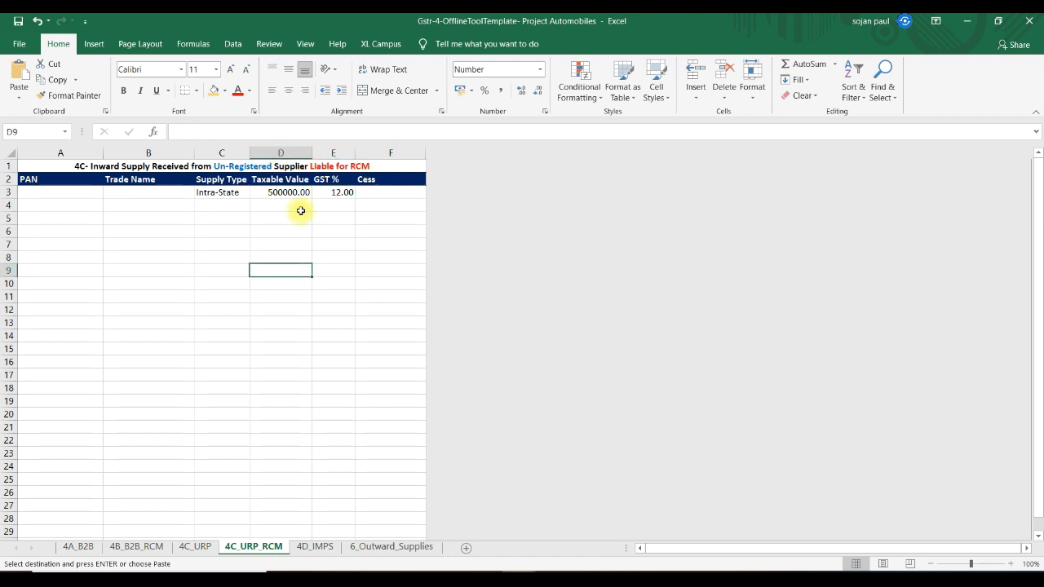
left_click(308, 548)
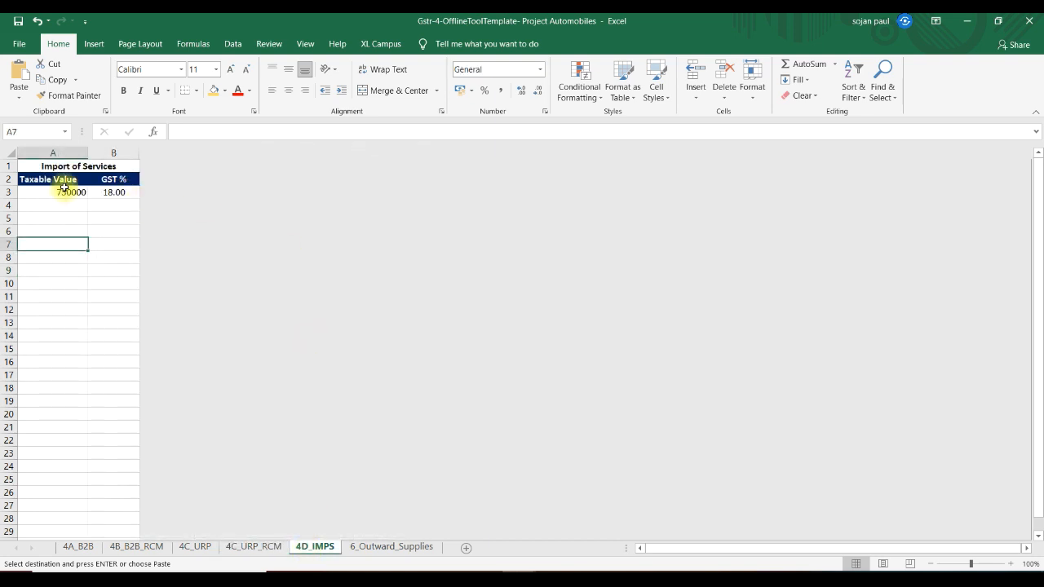
left_click(63, 191)
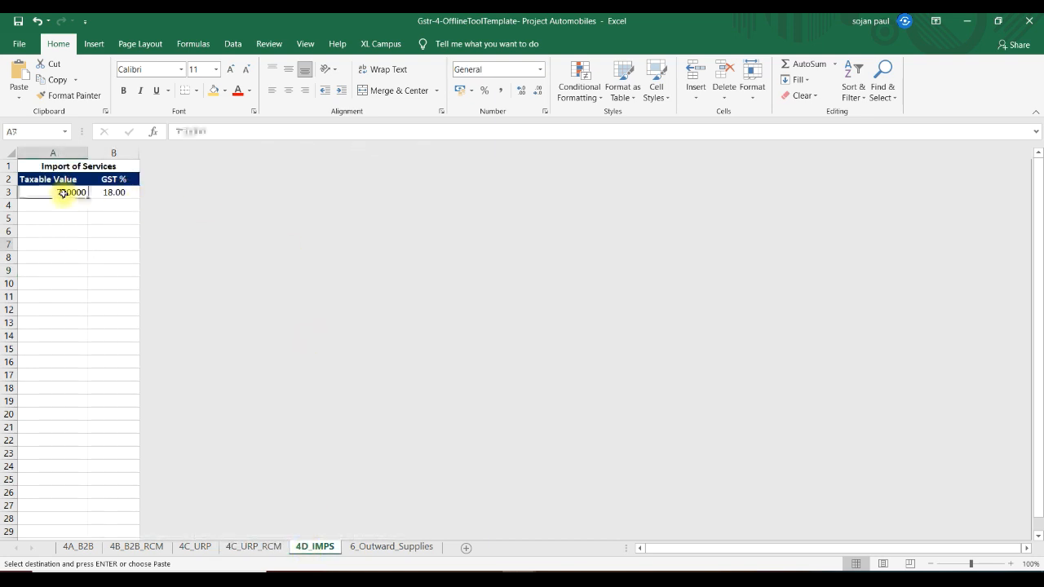
left_click(117, 192)
left_click(49, 192)
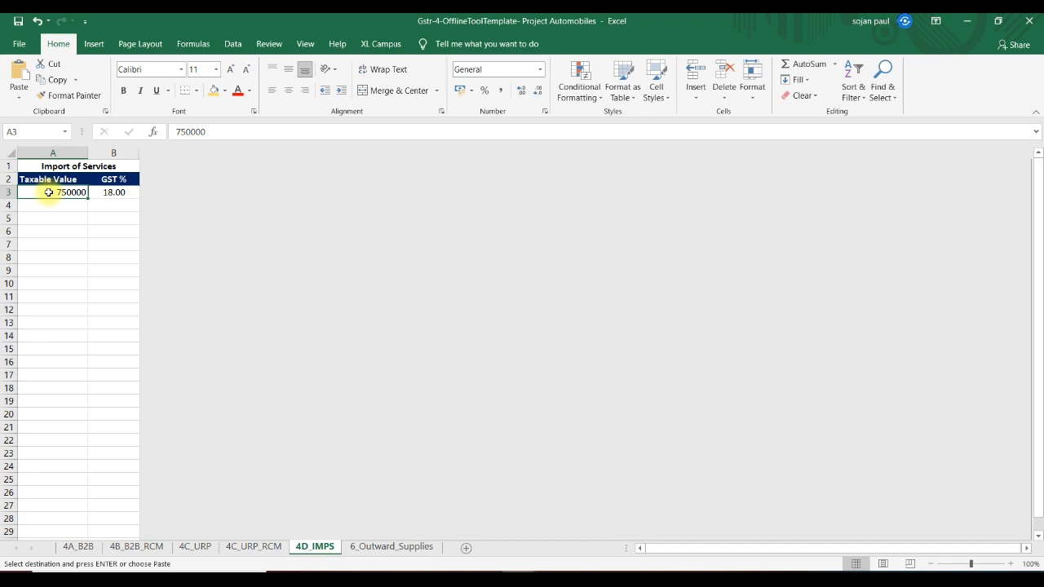
left_click(115, 192)
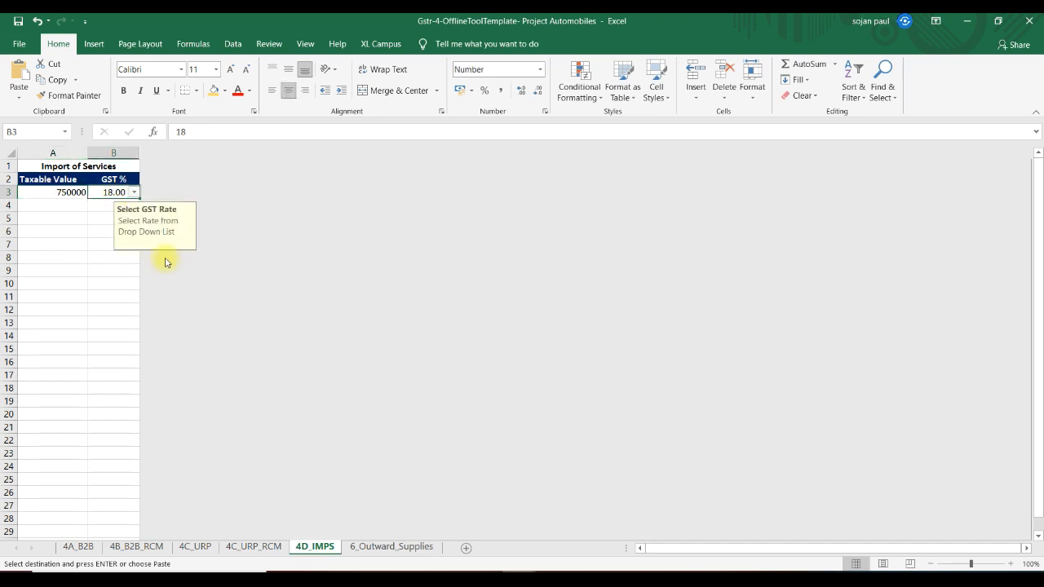
Examine the supply type, GST % and taxable value entries in rows 3 to 6 of the 6_Outward_Supplies sheet.
left_click(378, 553)
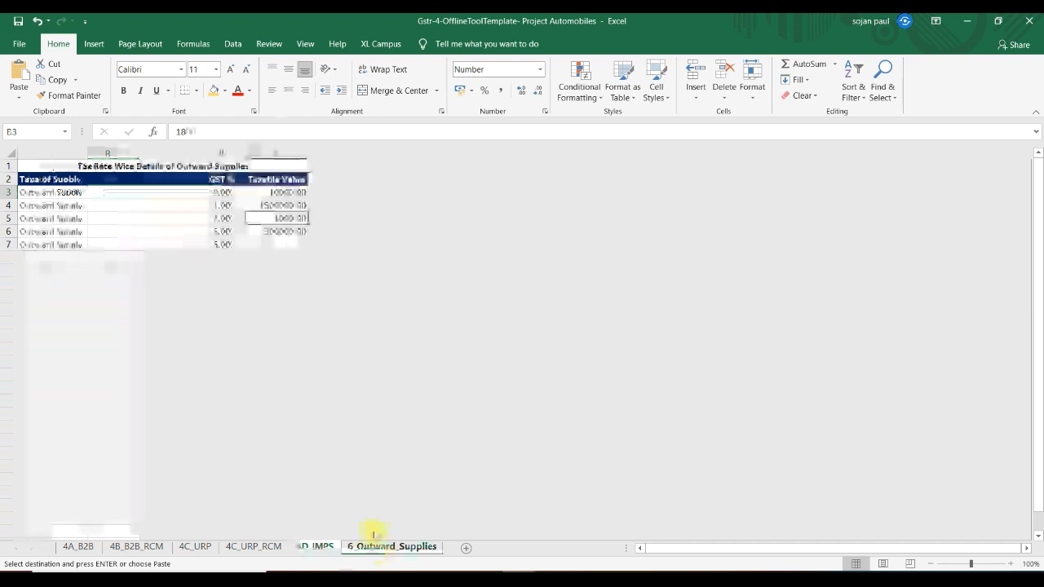
left_click(219, 193)
left_click(50, 192)
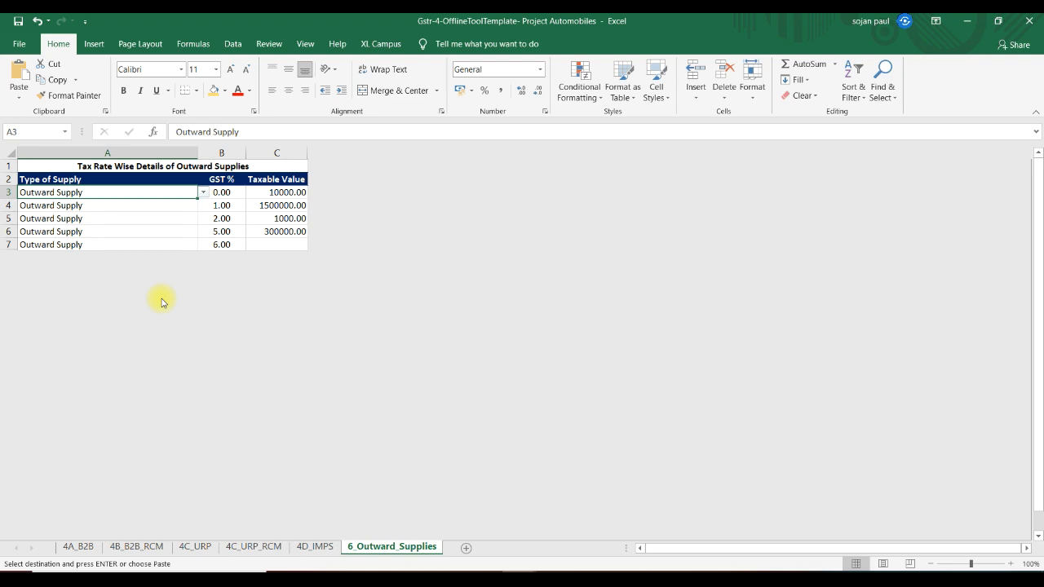
left_click(220, 193)
left_click(283, 193)
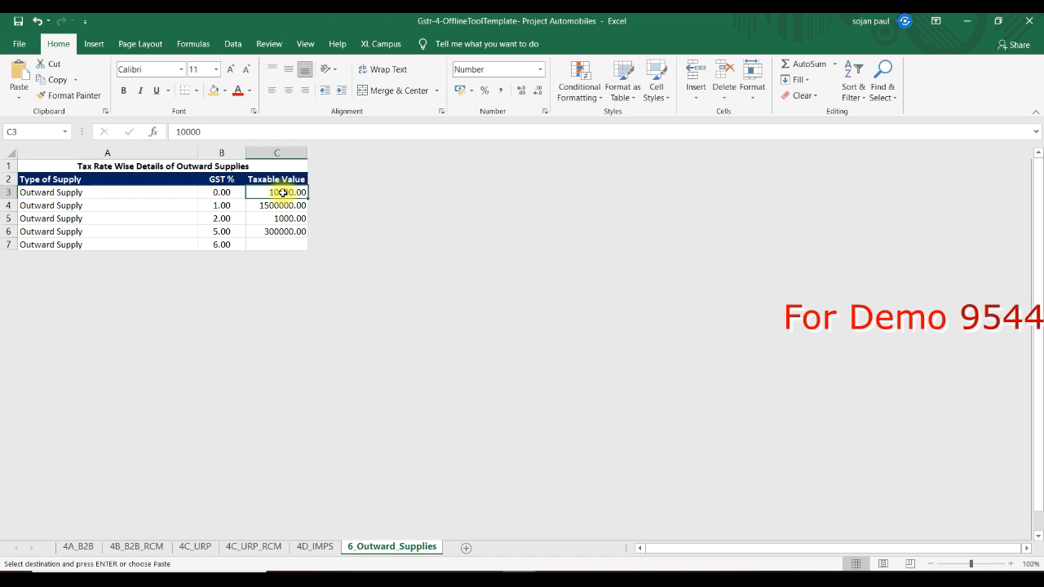
left_click(224, 205)
left_click(275, 206)
left_click(221, 219)
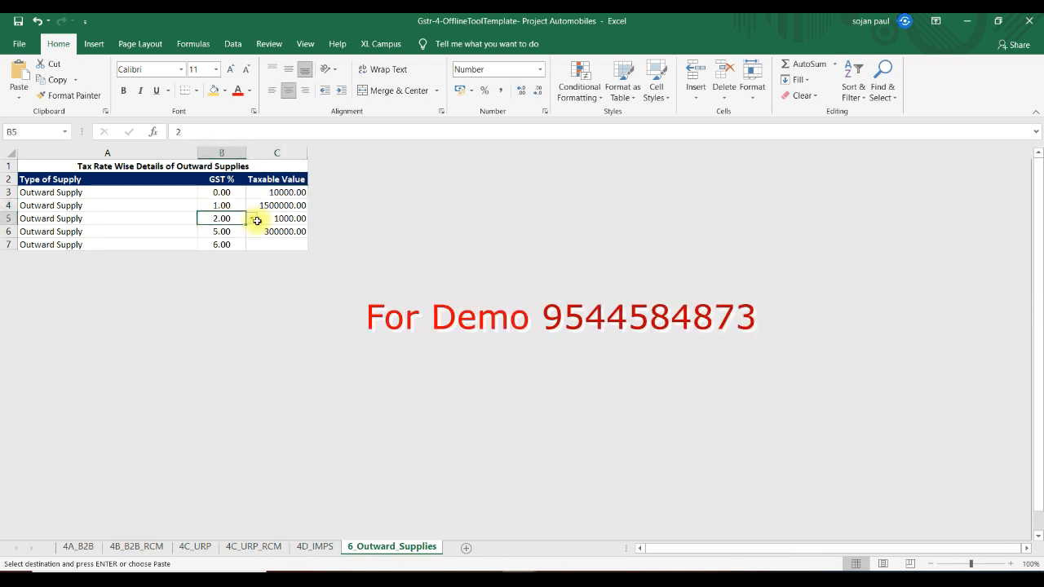
left_click(280, 219)
left_click(216, 233)
left_click(280, 232)
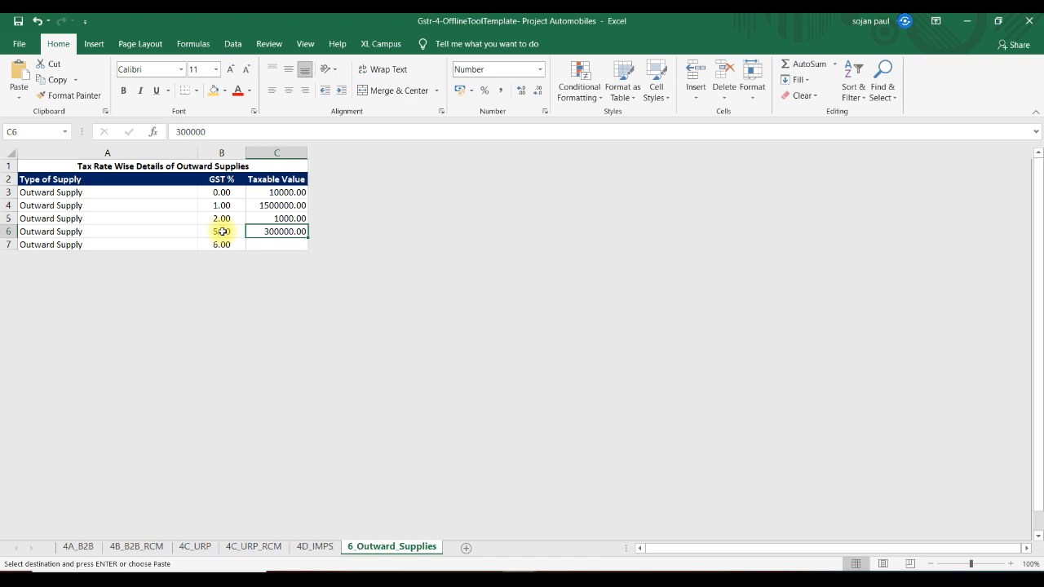
left_click(280, 205)
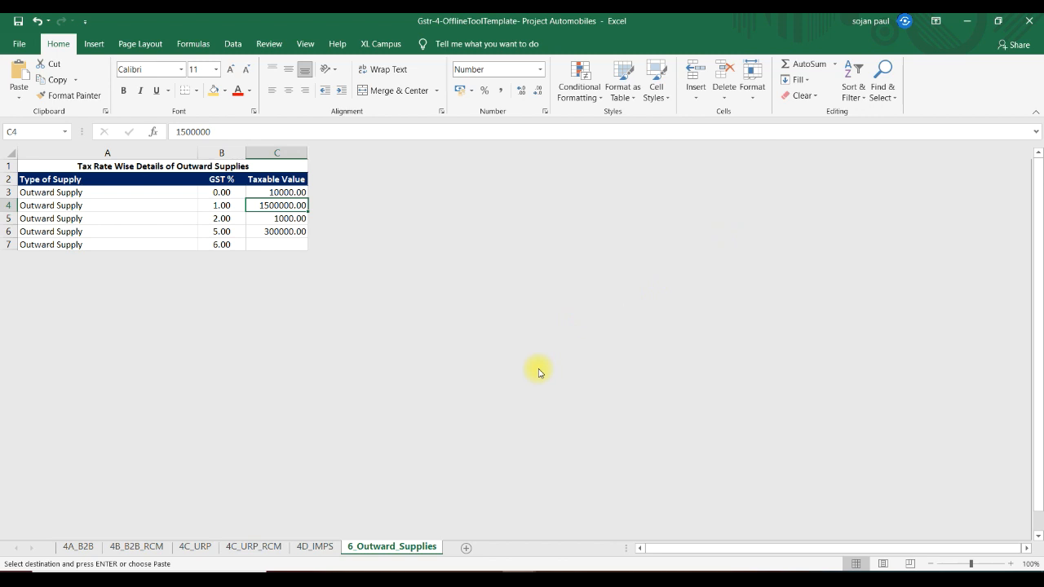
Save the Project Automobiles offline template workbook and close it.
left_click(18, 22)
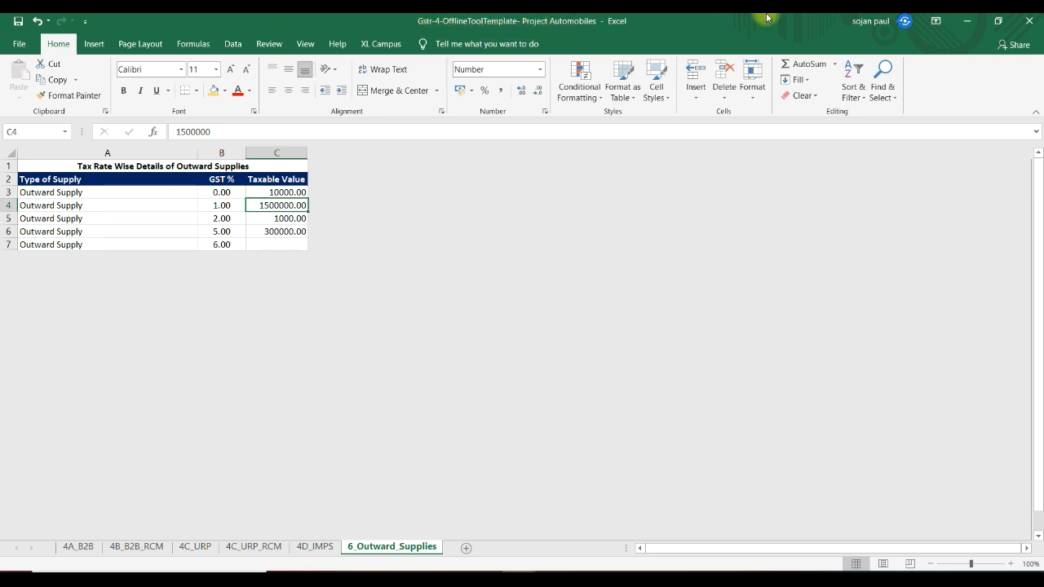
left_click(1030, 25)
left_click(671, 321)
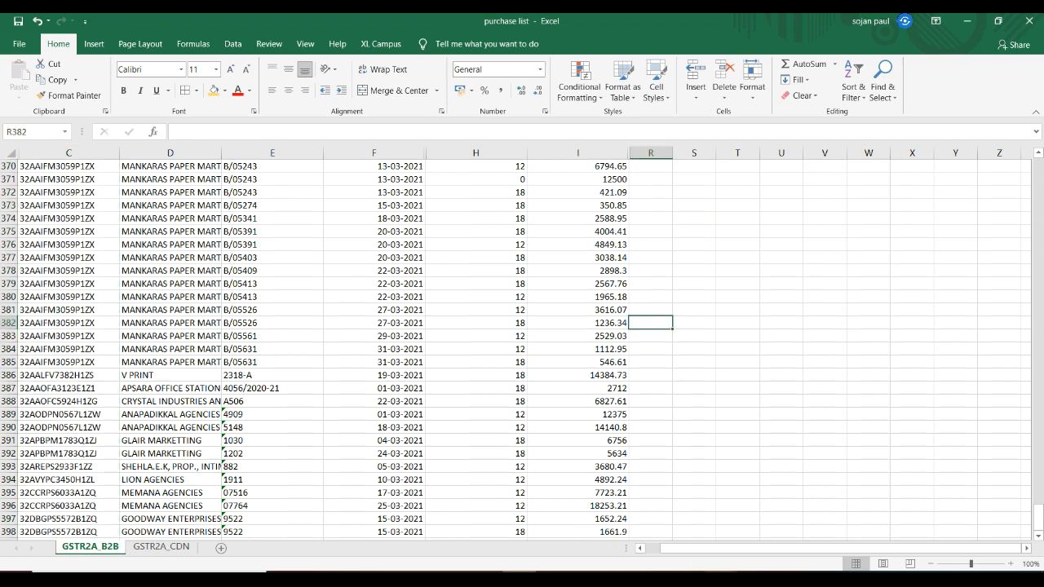
Switch to SPEQTA GST and import the Gstr-4-OfflineToolTemplate- Project Automobiles workbook from the Desktop into the GSTR-4 annual return.
left_click(707, 579)
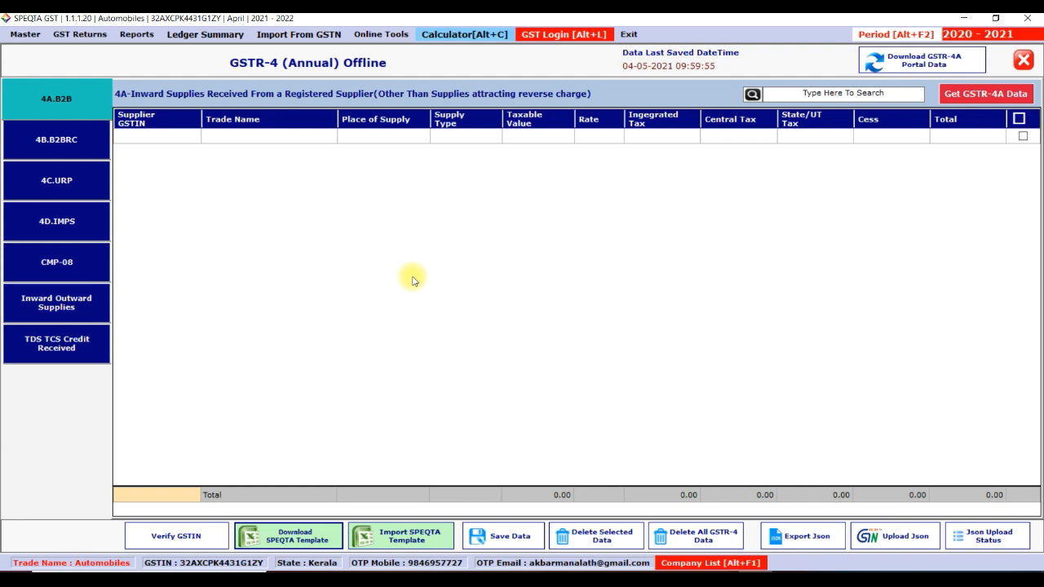
left_click(389, 538)
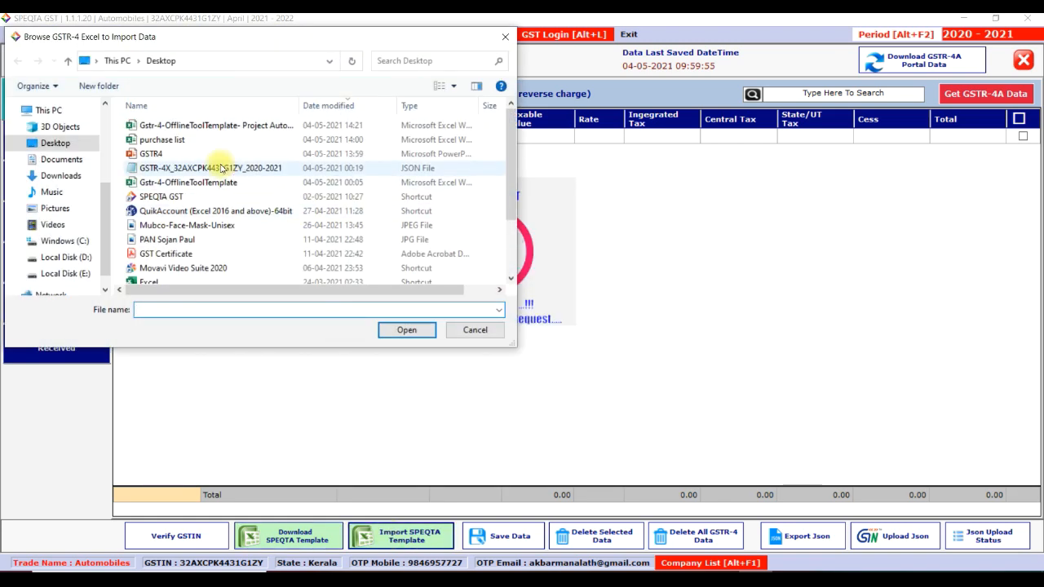
left_click(173, 126)
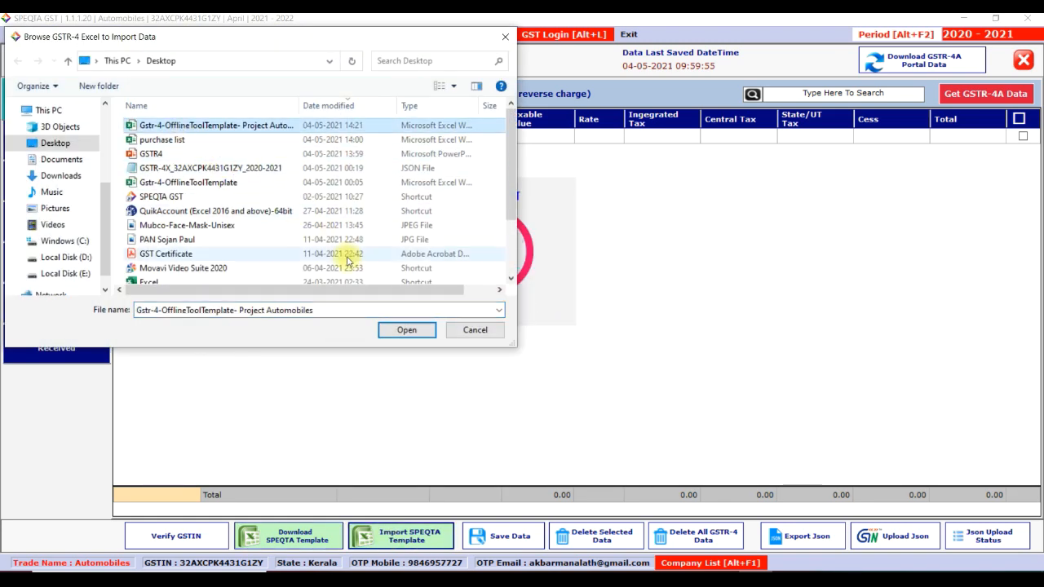
left_click(388, 329)
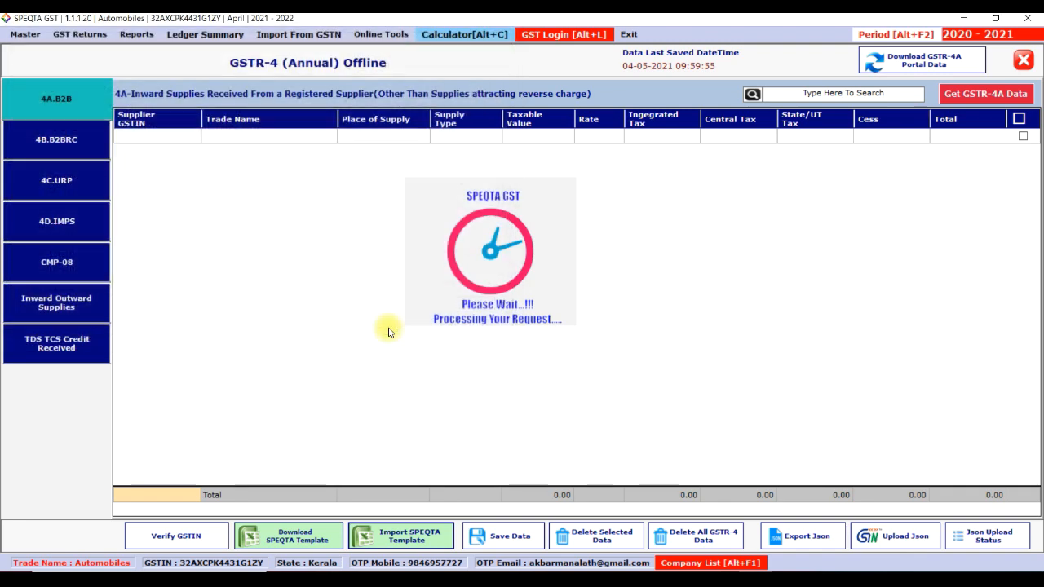
left_click(581, 347)
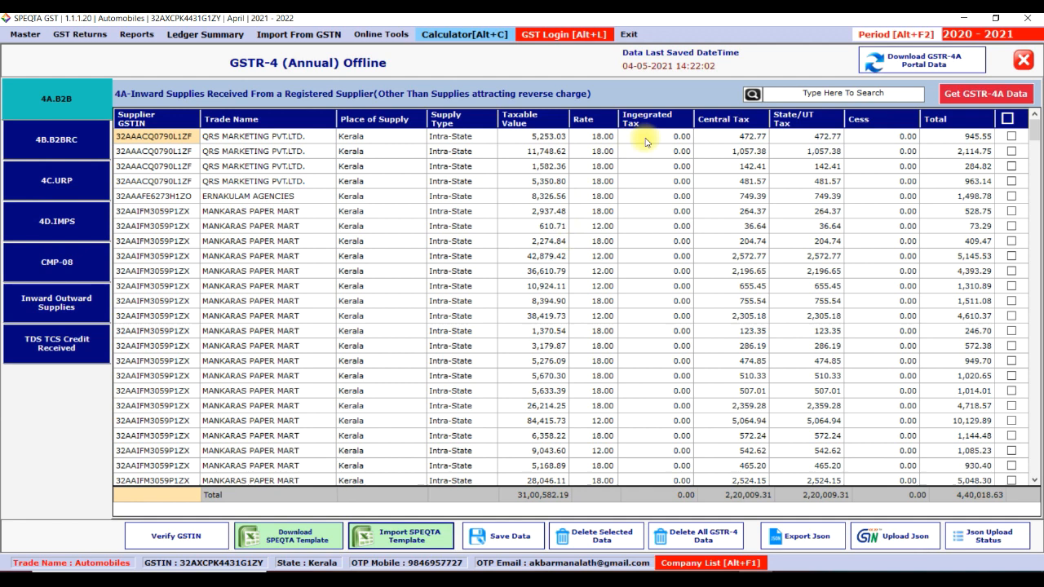
Review the imported 4A.B2B rows down to the negative V.P.H. Enterprises entry, and check the 4B.B2BRC reverse charge rows.
left_click(1038, 216)
left_click_drag(1042, 217, 1039, 467)
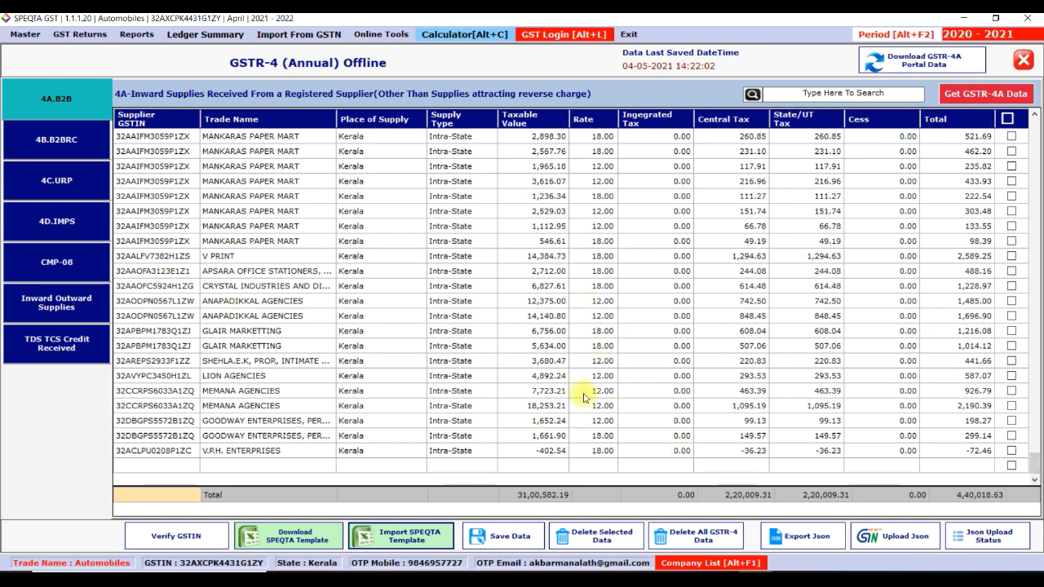
left_click(548, 456)
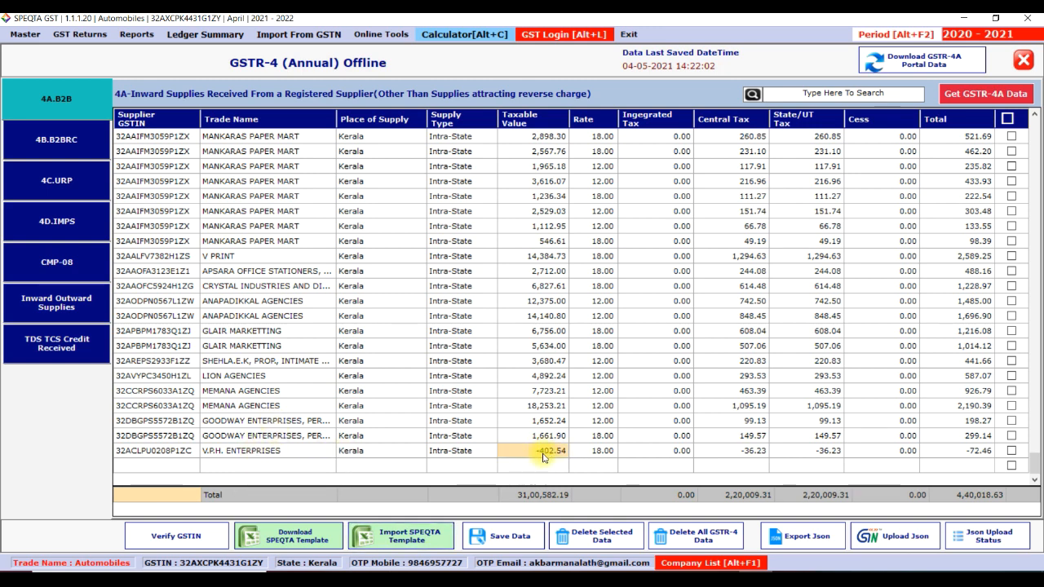
left_click(590, 459)
left_click(592, 459)
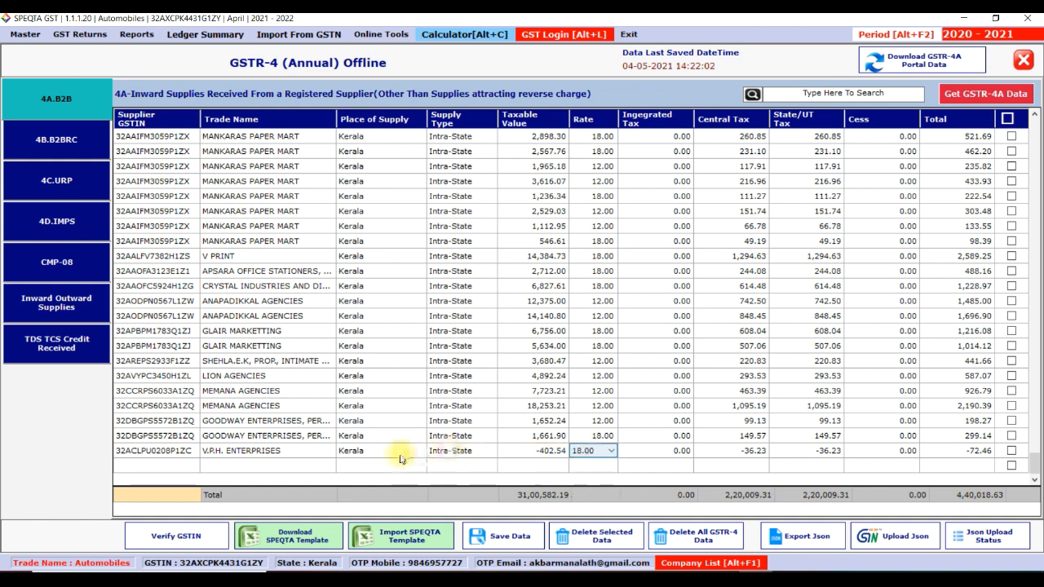
left_click(258, 454)
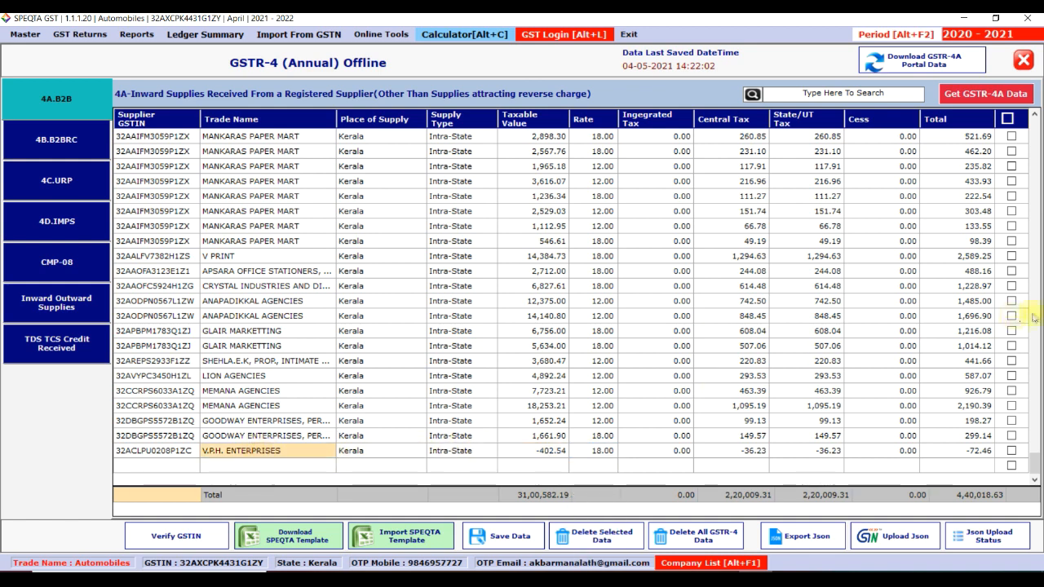
scroll(1033, 359, "up", 10)
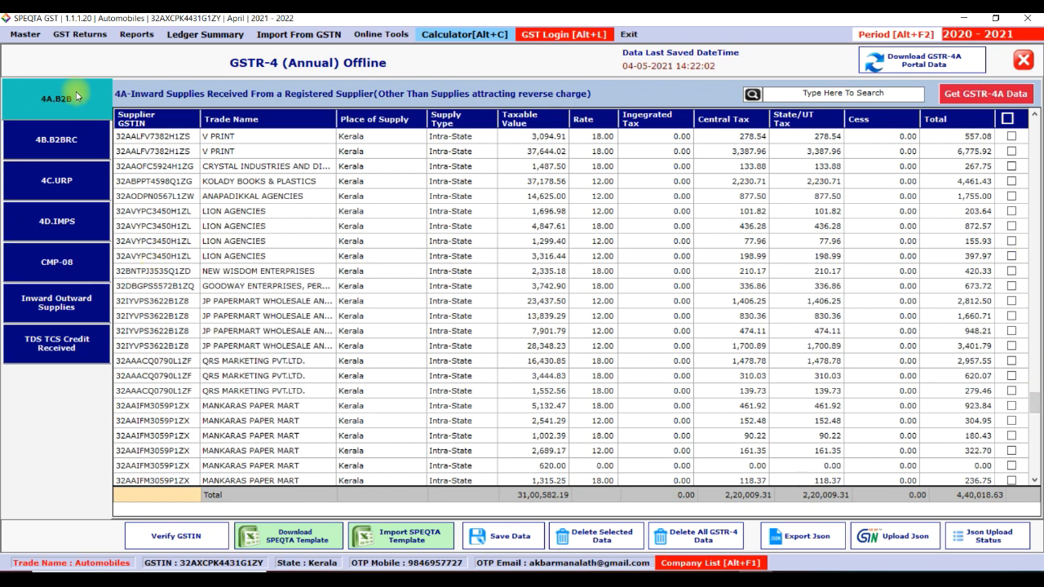
left_click(65, 141)
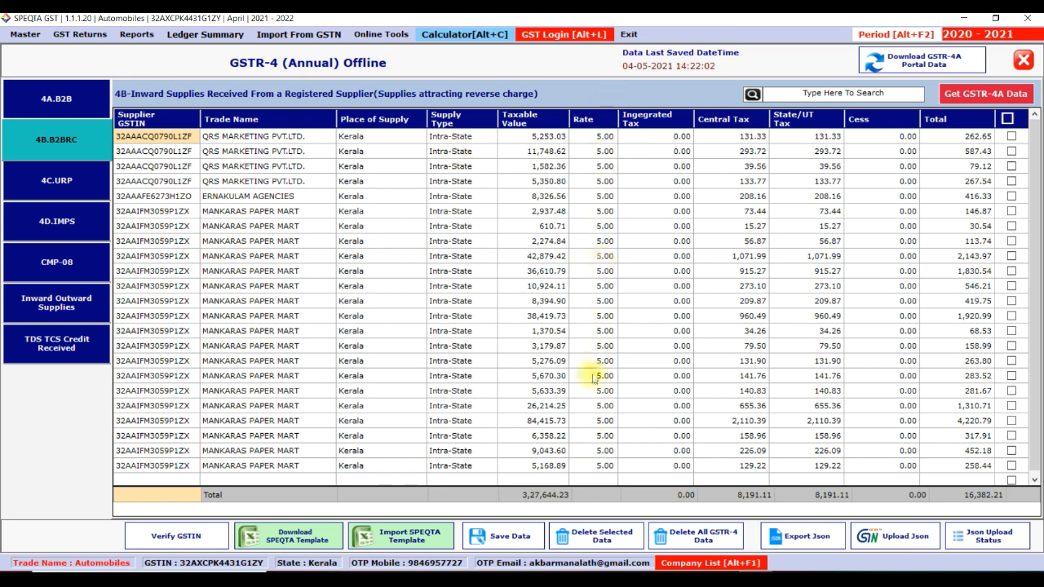
Check the reverse charge, supply type, taxable value and rate of the imported 4C.URP rows, and the 4D.IMPS import of services row.
left_click(59, 186)
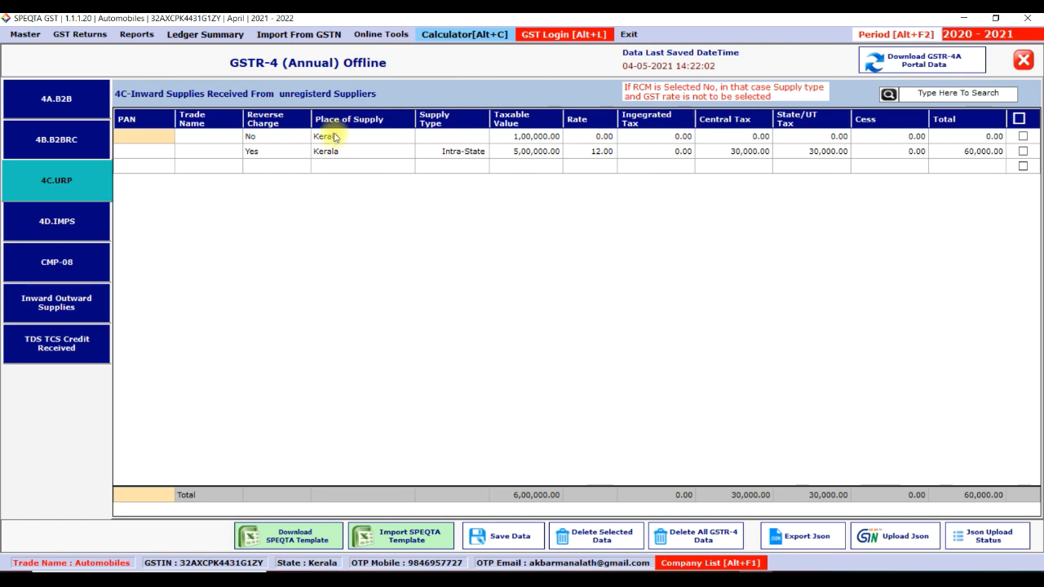
left_click(265, 141)
left_click(264, 145)
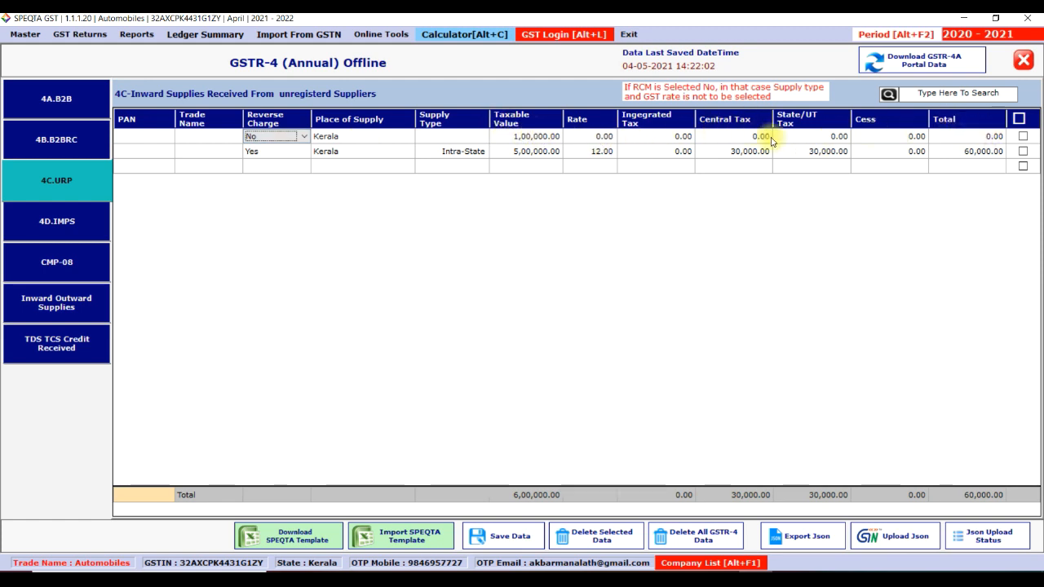
left_click(294, 155)
left_click(296, 156)
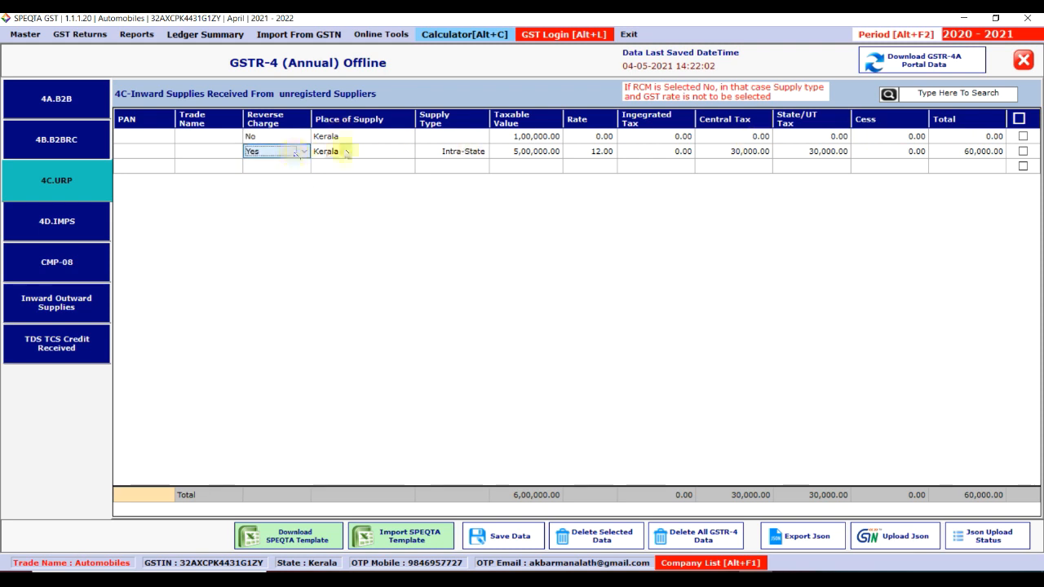
left_click(447, 154)
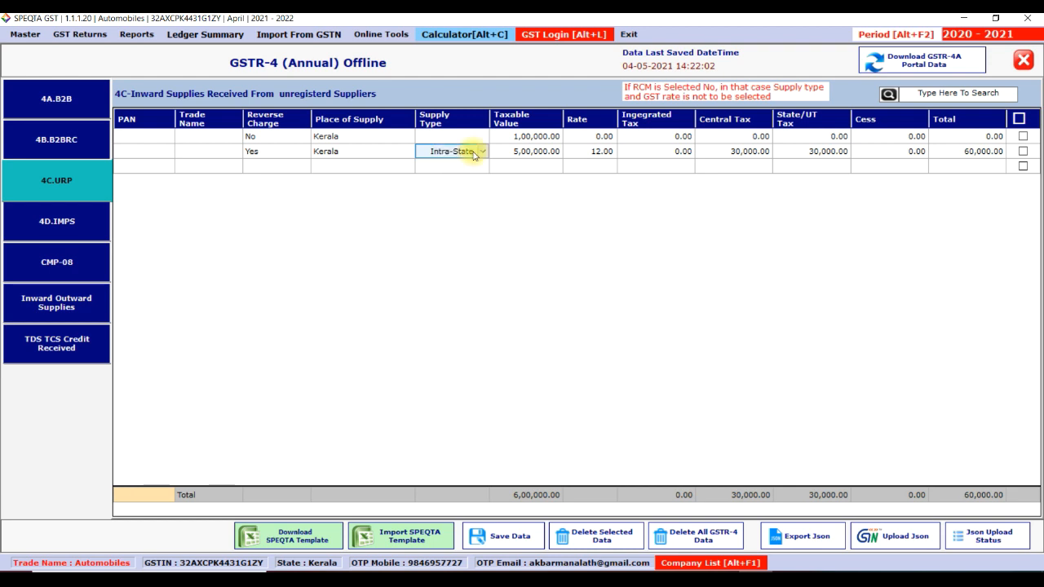
left_click(530, 154)
left_click(573, 155)
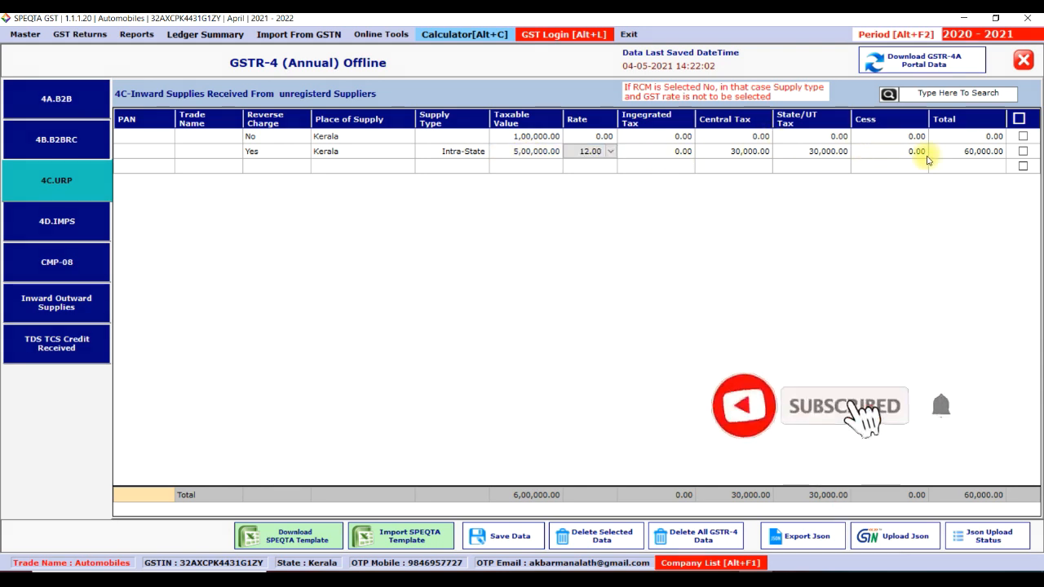
left_click(53, 224)
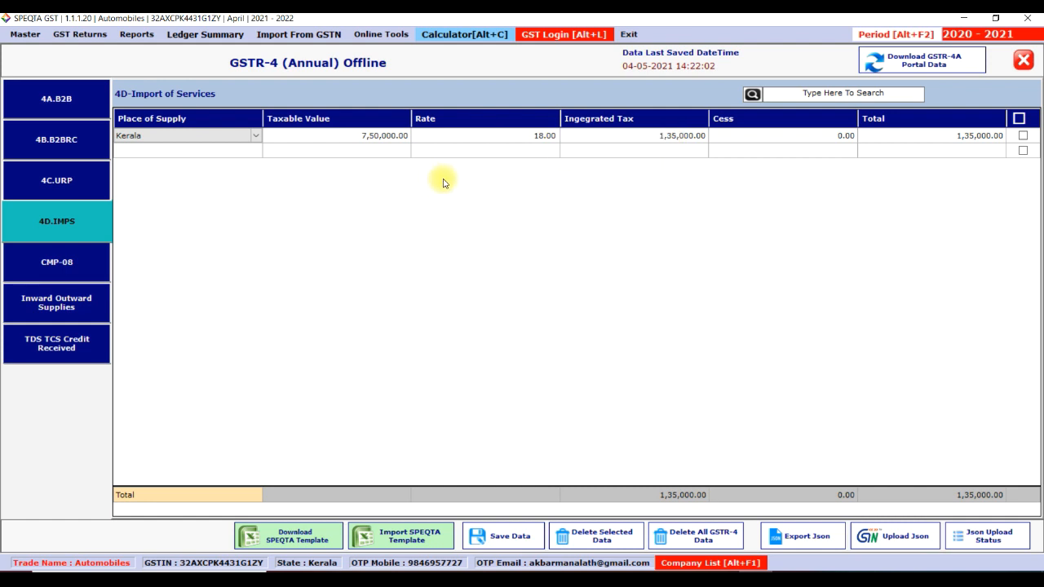
Download the CMP-08 portal data into the CMP-08 summary, logging in to the GST portal with the account password and captcha code.
left_click(83, 265)
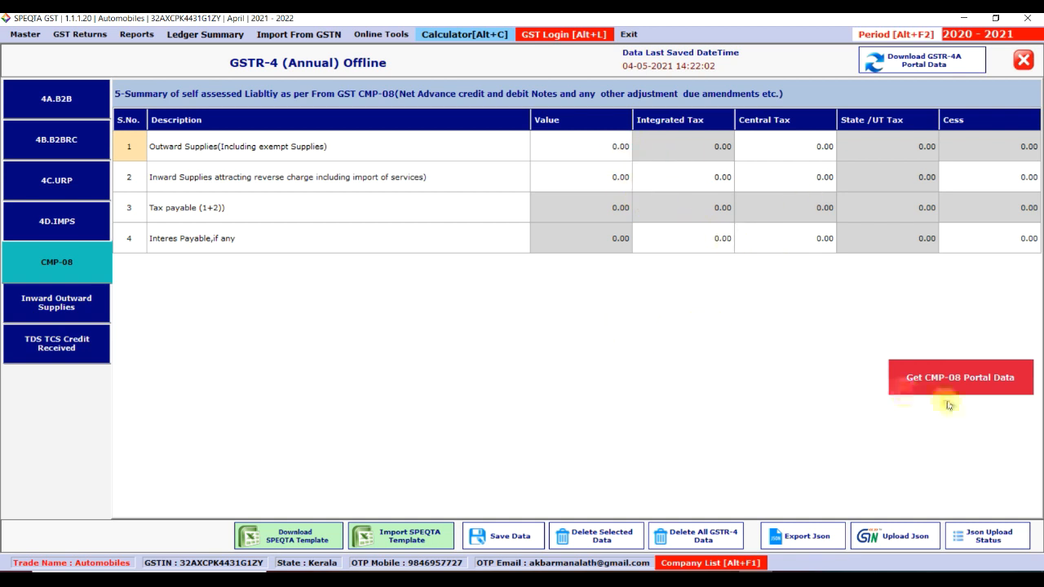
left_click(927, 384)
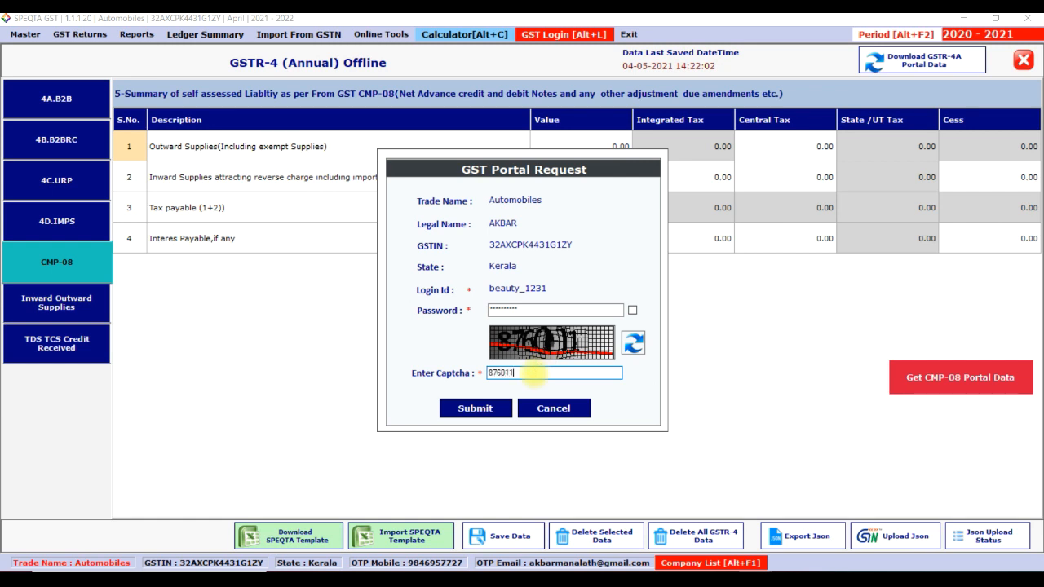
left_click(489, 416)
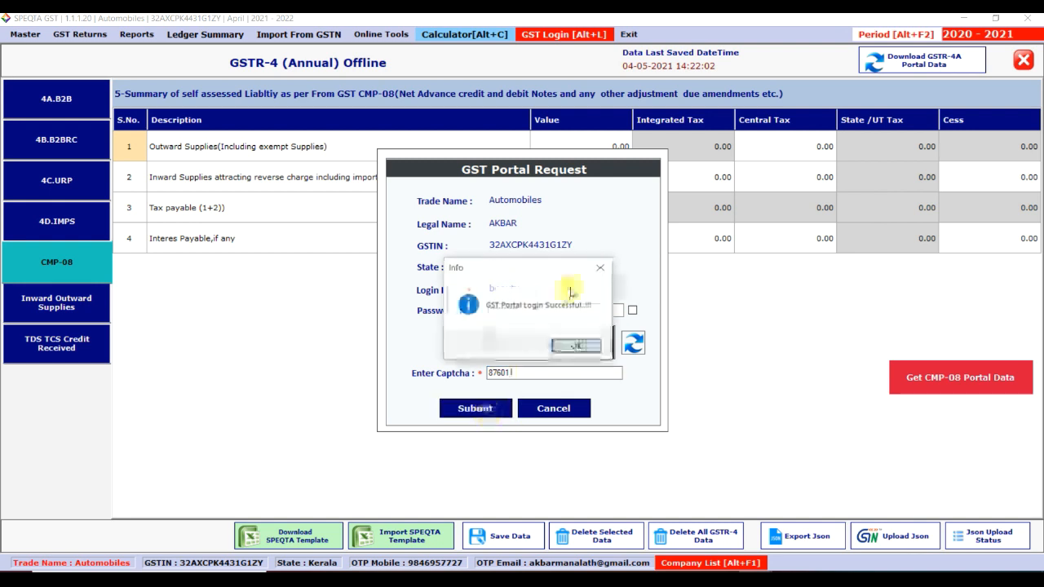
left_click(573, 347)
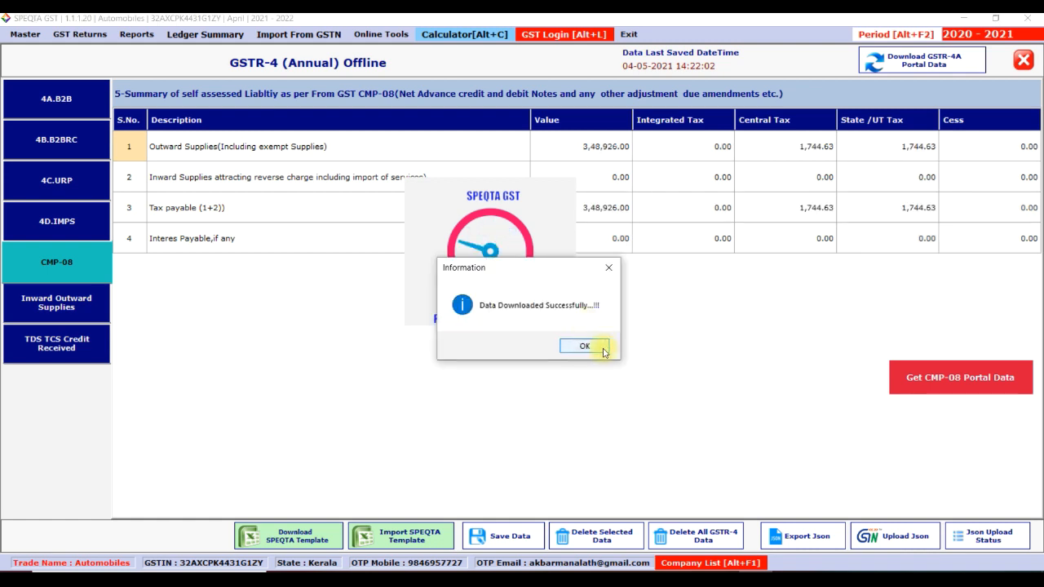
left_click(600, 349)
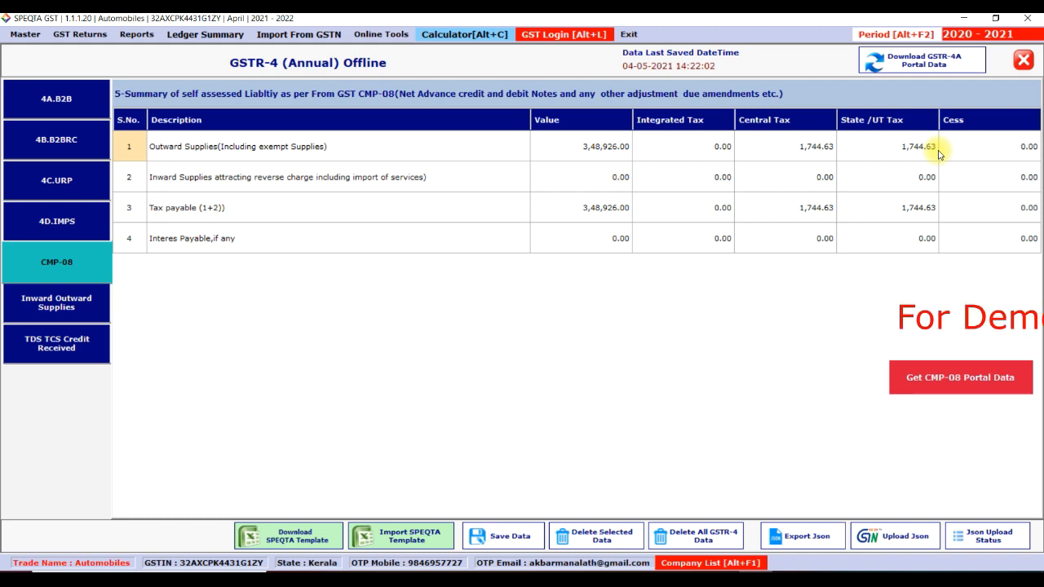
Check the 0% inward supply value and the 5% row's value, central tax and state tax in Inward Outward Supplies.
left_click(58, 305)
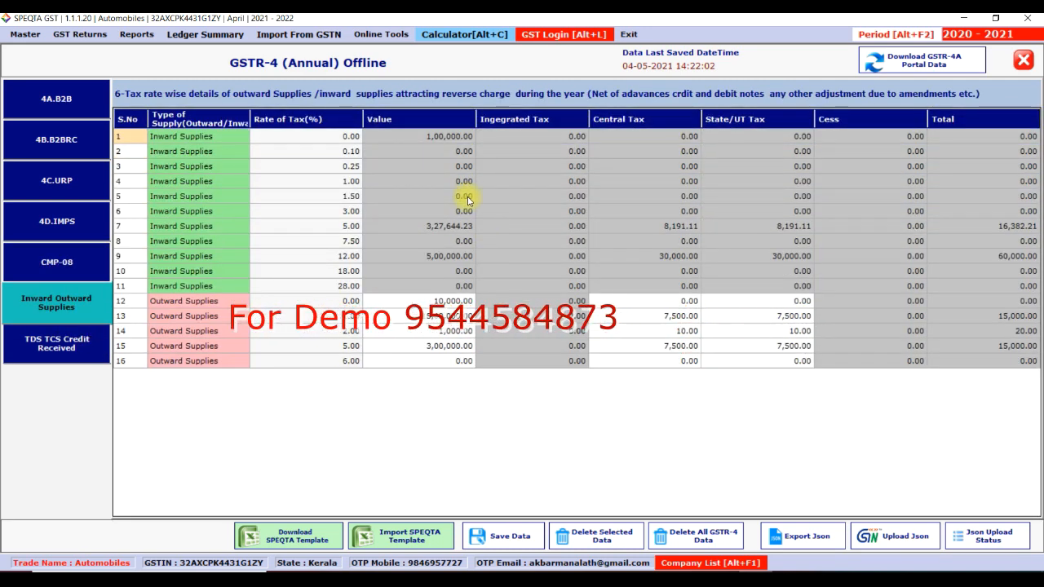
left_click(449, 138)
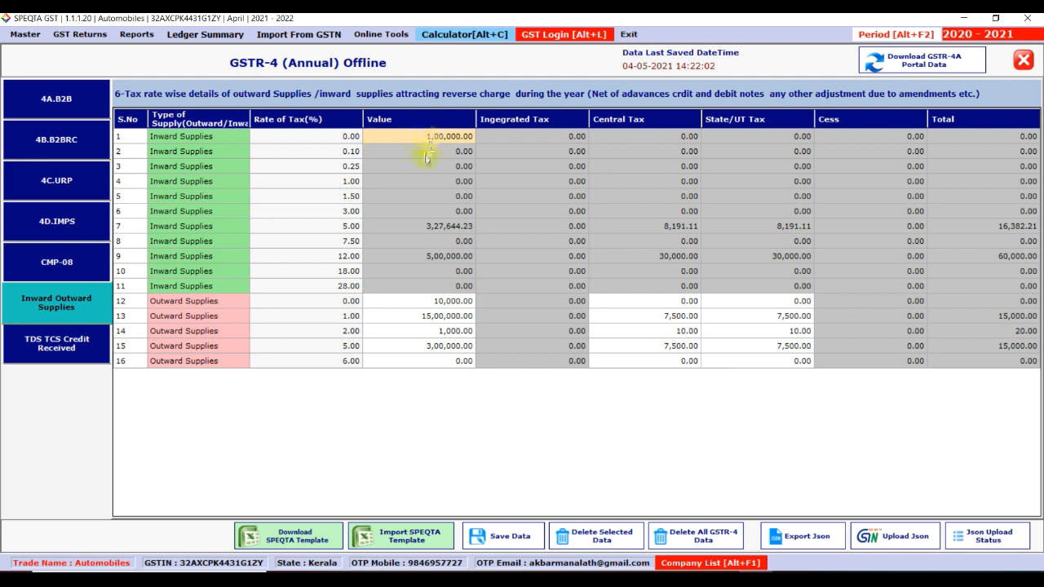
left_click(432, 153)
left_click(434, 139)
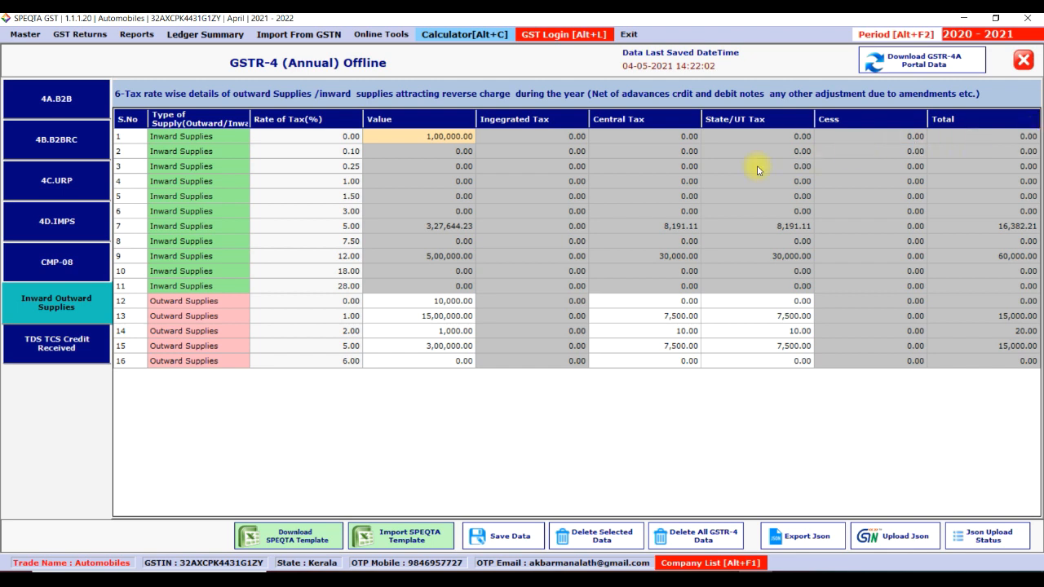
left_click(428, 230)
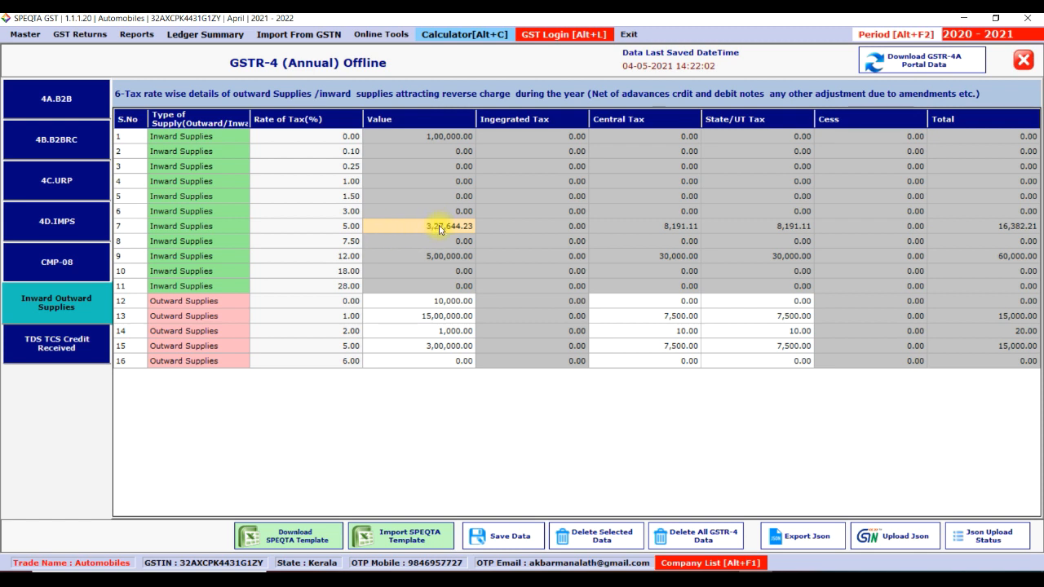
left_click(691, 231)
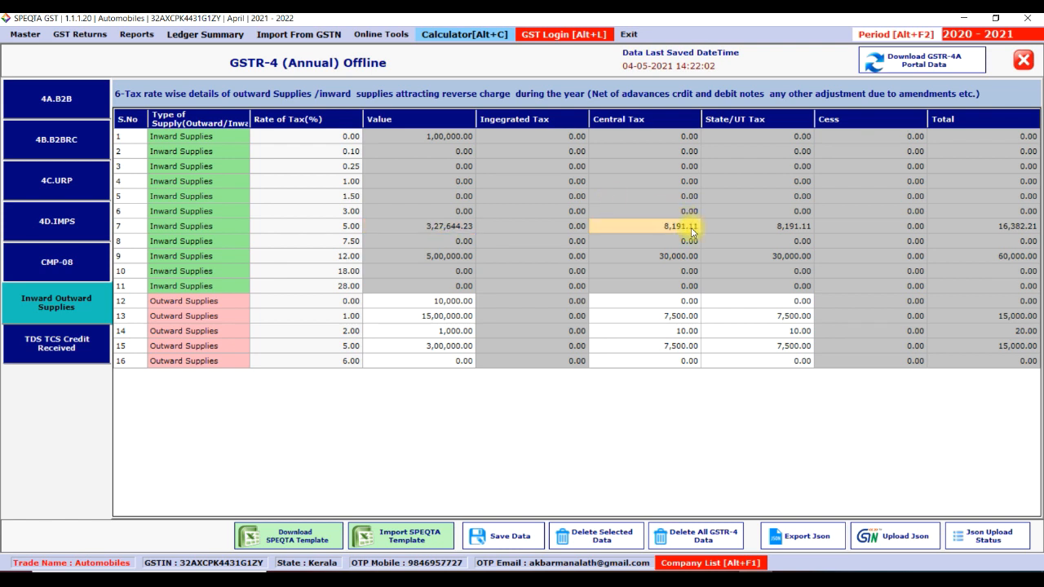
left_click(776, 232)
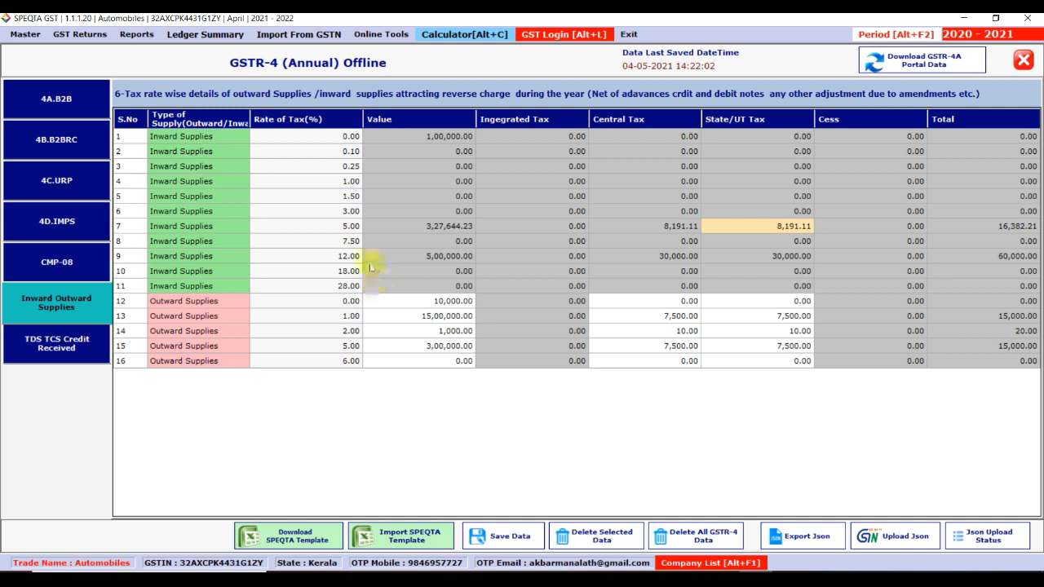
Check the rate, value, central tax and state tax of the 12% inward supplies row.
left_click(426, 259)
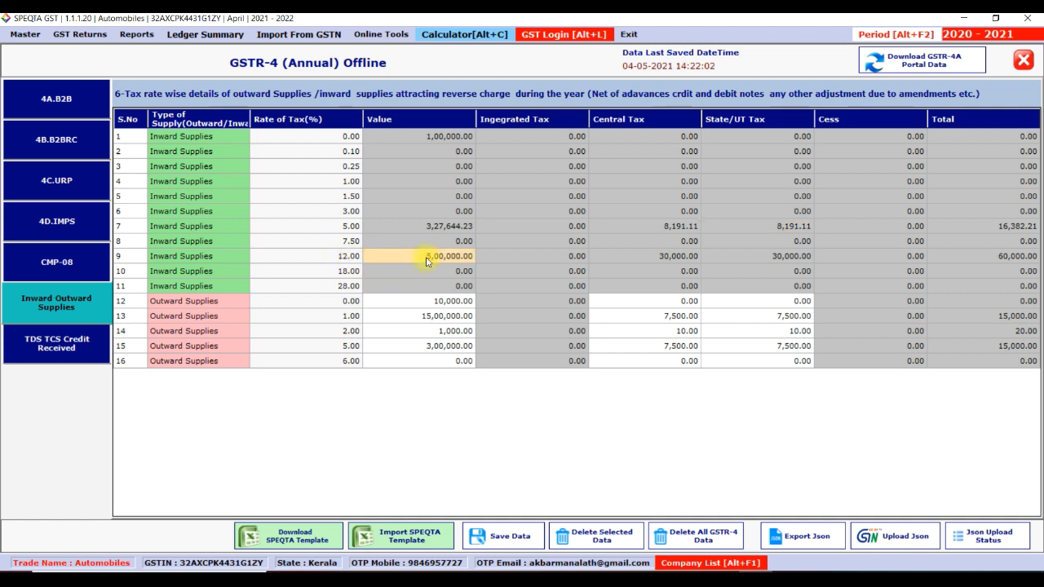
left_click(330, 260)
left_click(416, 256)
left_click(661, 257)
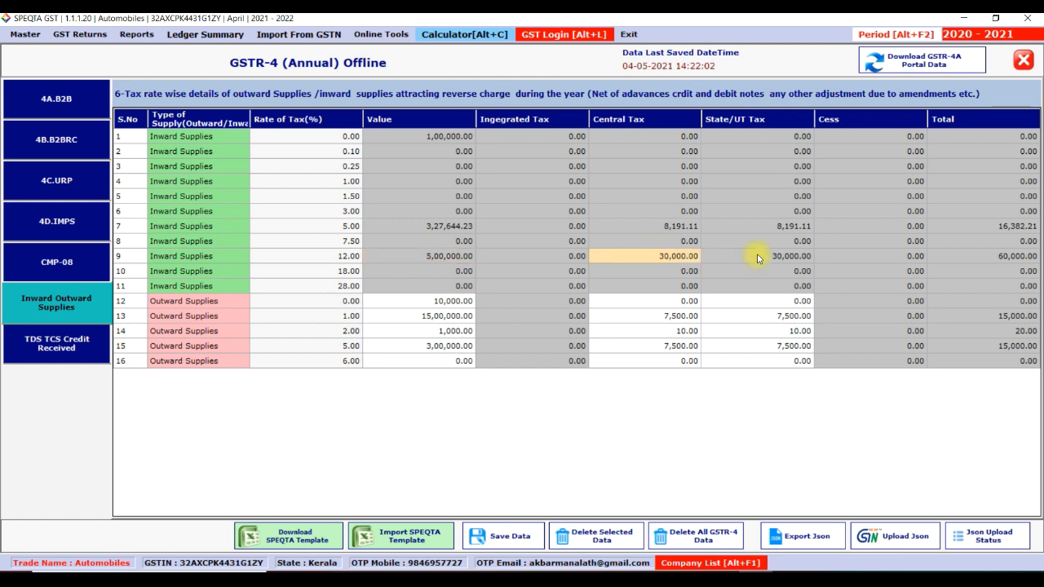
left_click(757, 258)
Compare the outward supply values with the 6_Outward_Supplies sheet of Gstr-4-OfflineToolTemplate- Project Automobiles in Excel.
left_click_drag(437, 297, 432, 364)
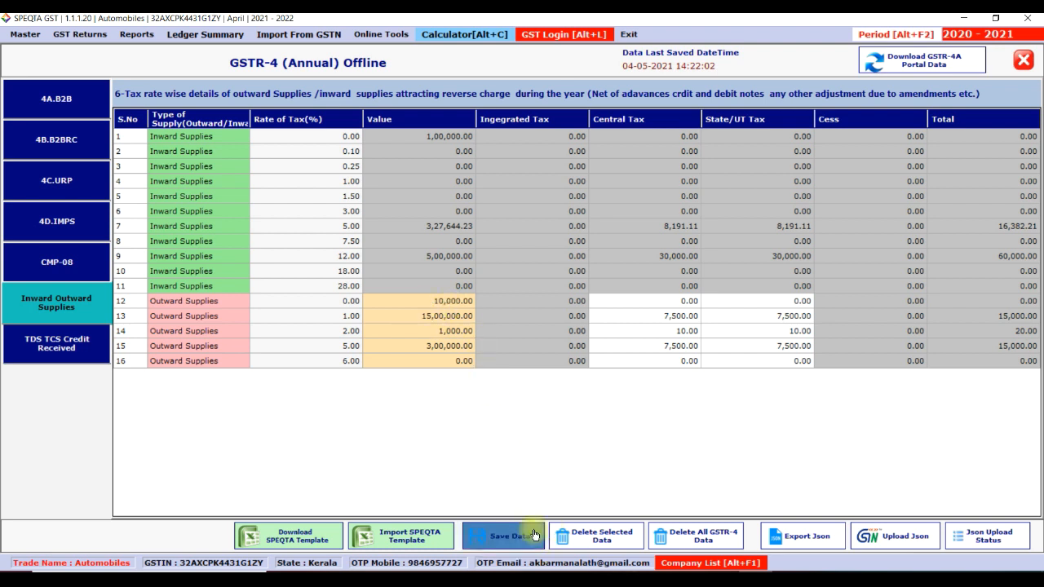
left_click(486, 581)
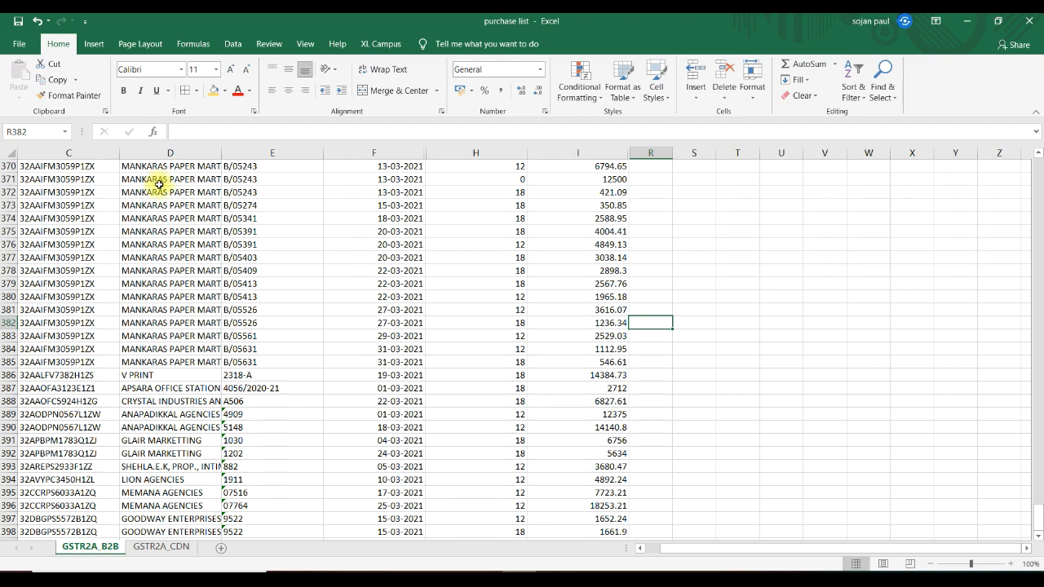
left_click(22, 44)
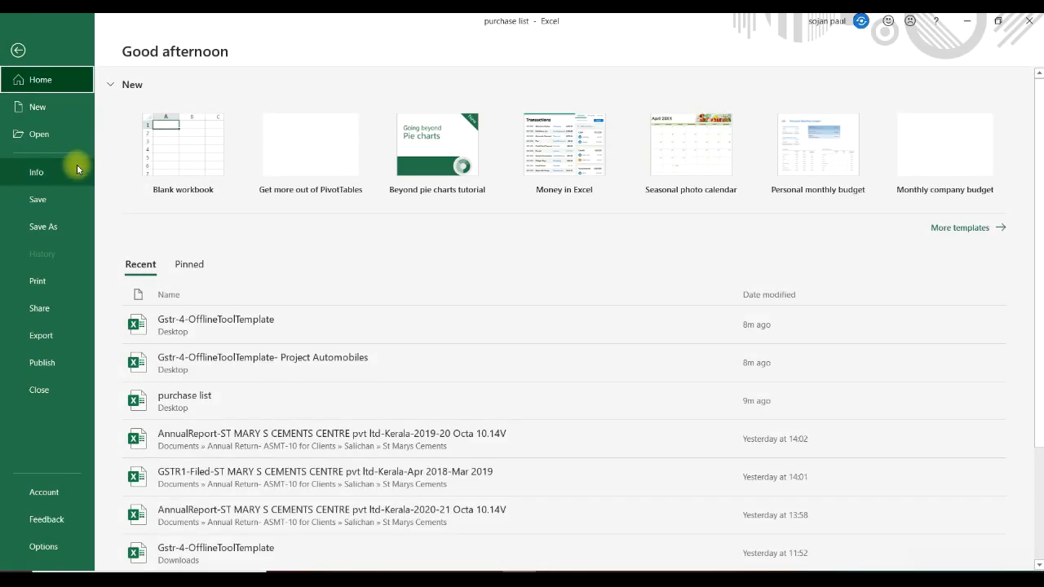
left_click(186, 361)
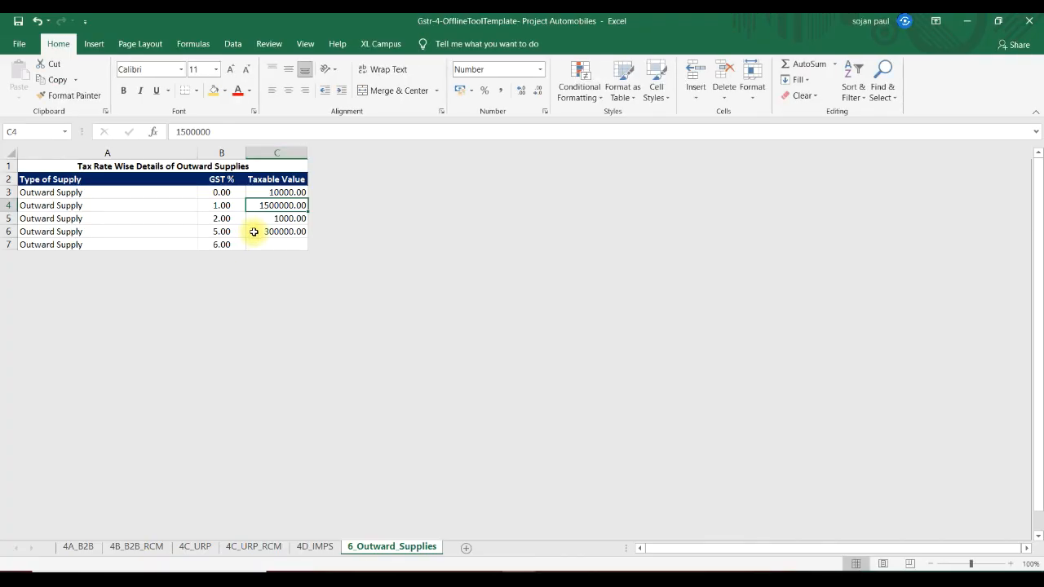
left_click(265, 244)
left_click_drag(280, 191, 279, 232)
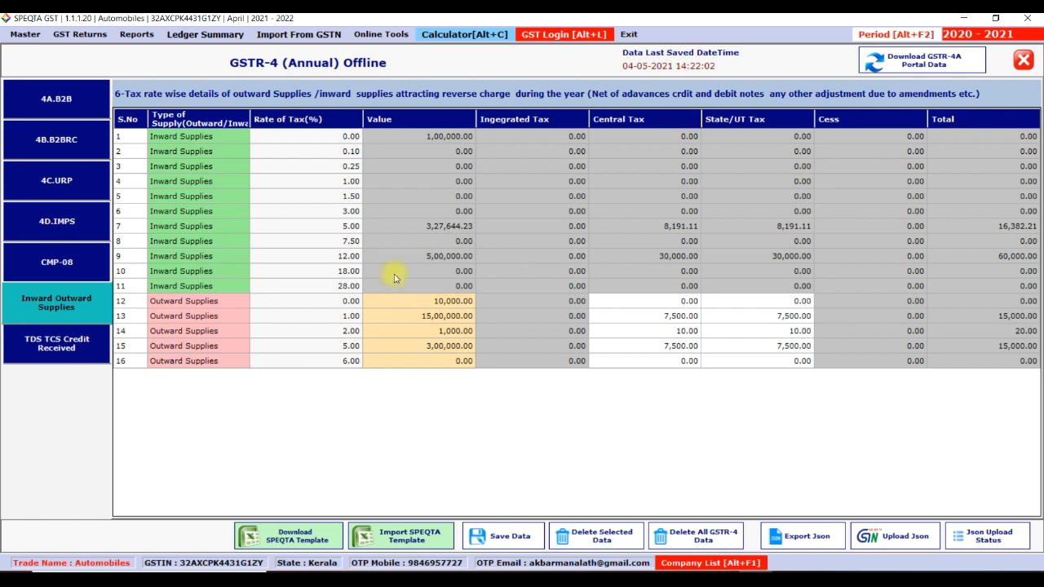
Switch back to SPEQTA GST, view 4D.IMPS and CMP-08, and check the outward supply values at 0, 1, 2 and 5%.
left_click(55, 274)
left_click(57, 227)
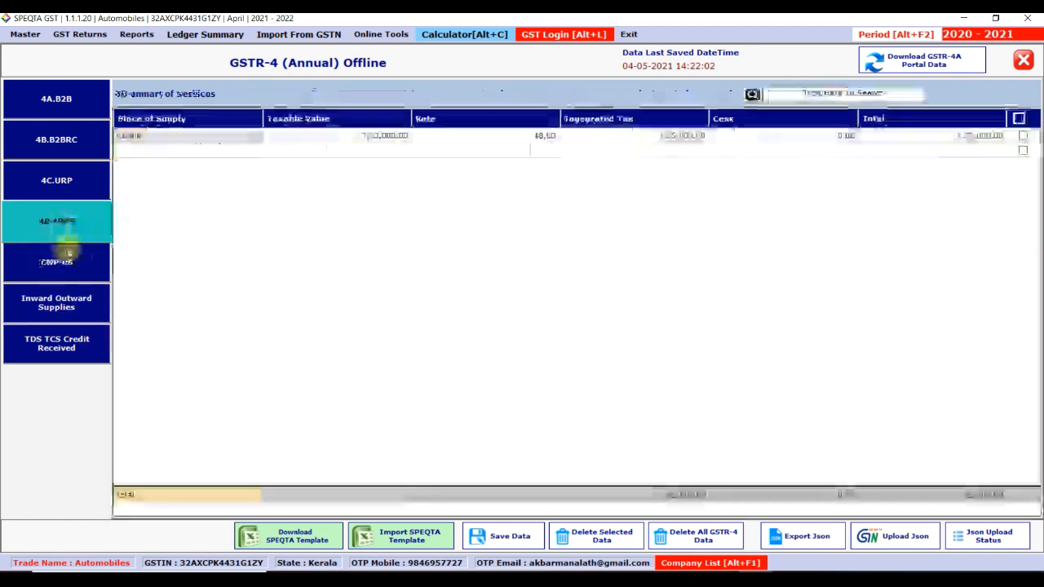
left_click(62, 267)
left_click(66, 304)
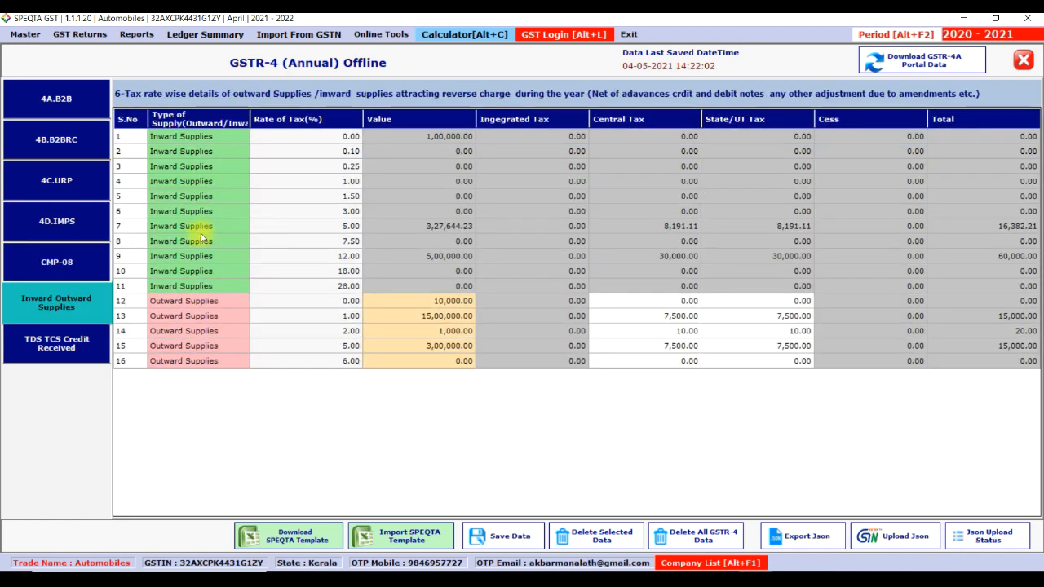
left_click(446, 302)
left_click(446, 318)
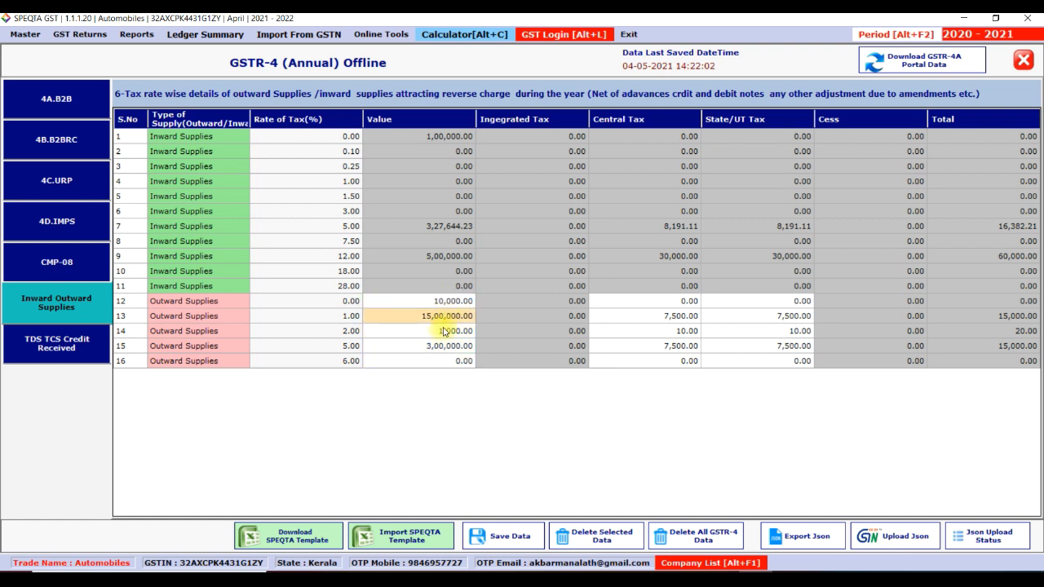
left_click(444, 331)
left_click(446, 346)
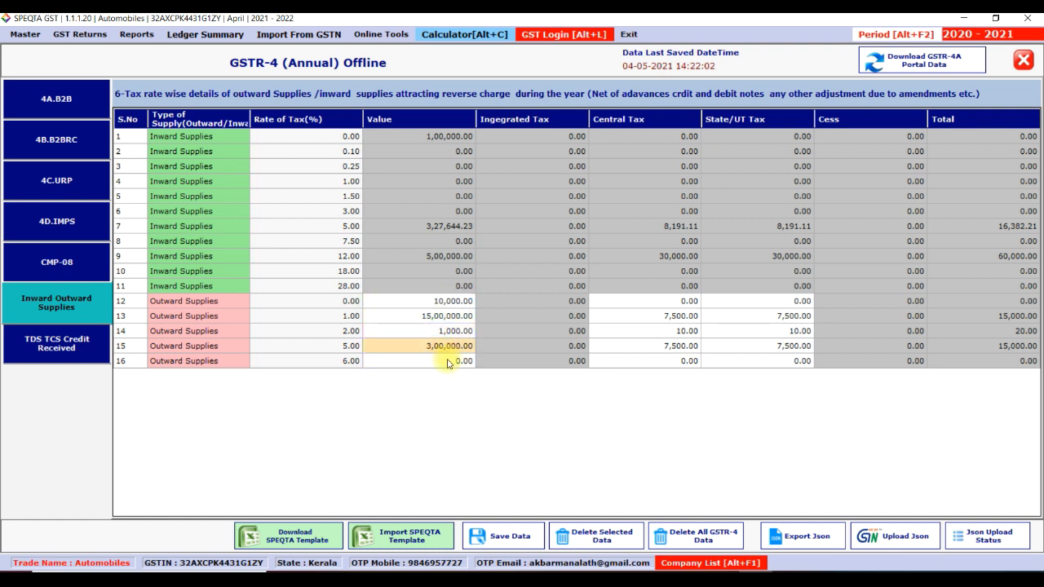
Review the 4A.B2B inward supplies down to the blank row after the last supplier entry.
left_click(65, 104)
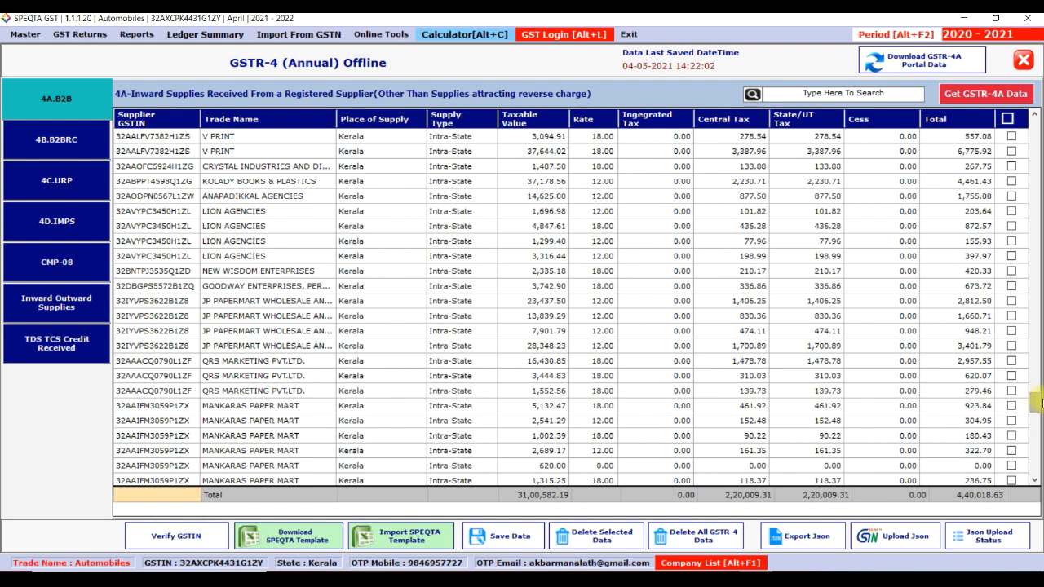
scroll(1038, 403, "down", 10)
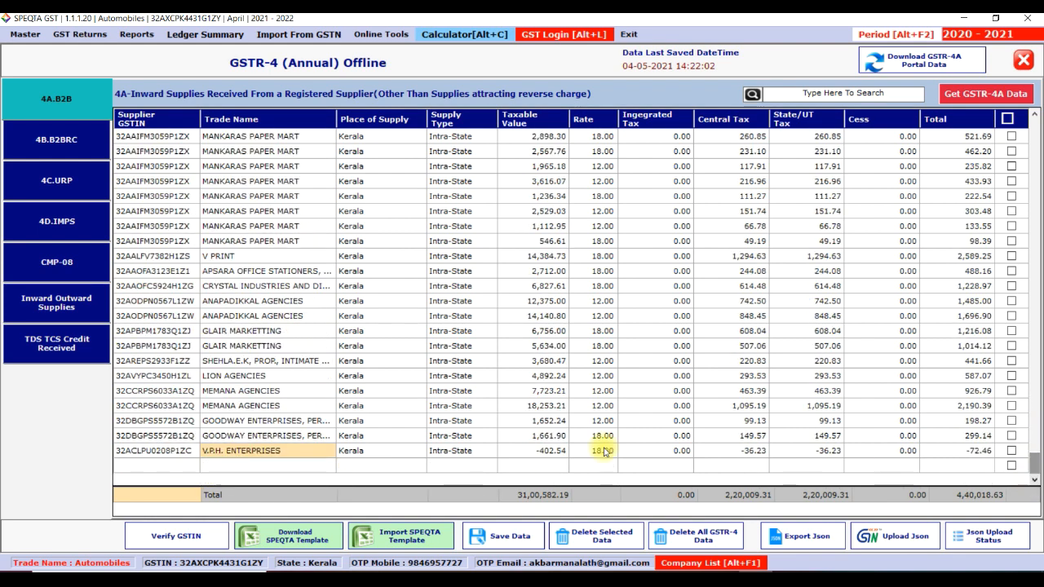
left_click(174, 466)
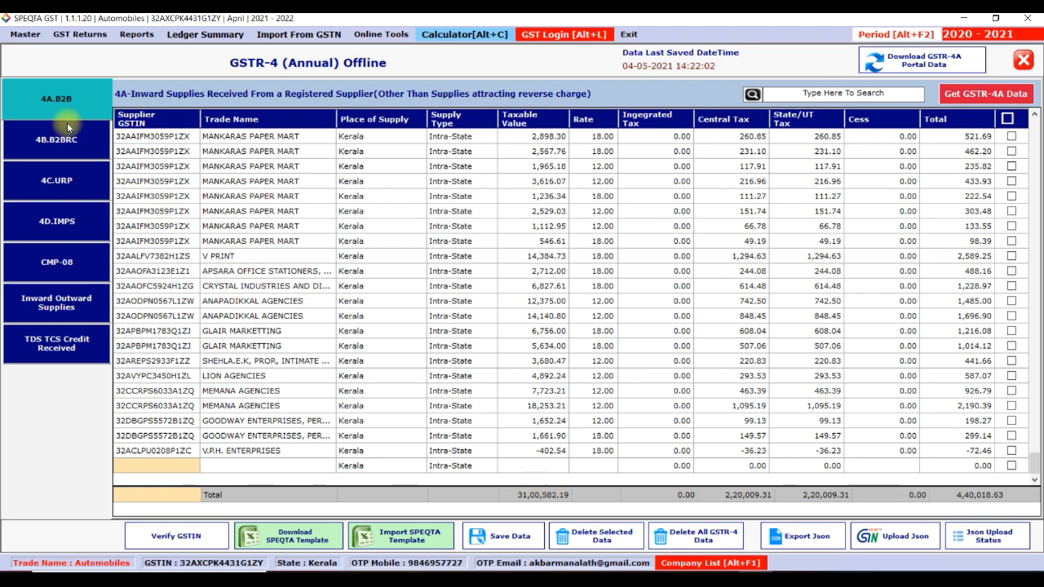
Go through each remaining section from 4B.B2BRC to TDS TCS Credit Received, and return to 4A.B2B.
left_click(56, 145)
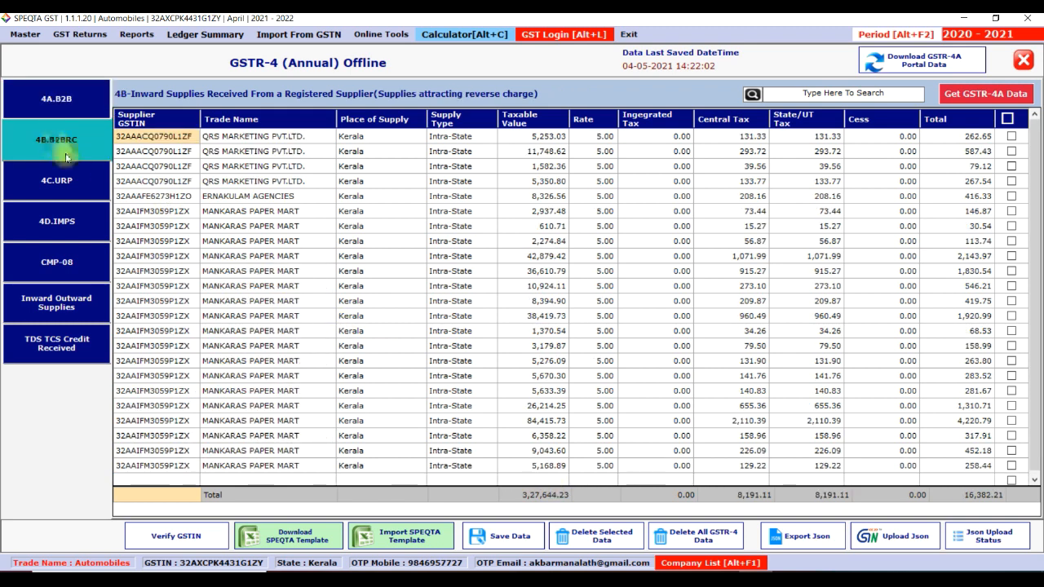
left_click(68, 187)
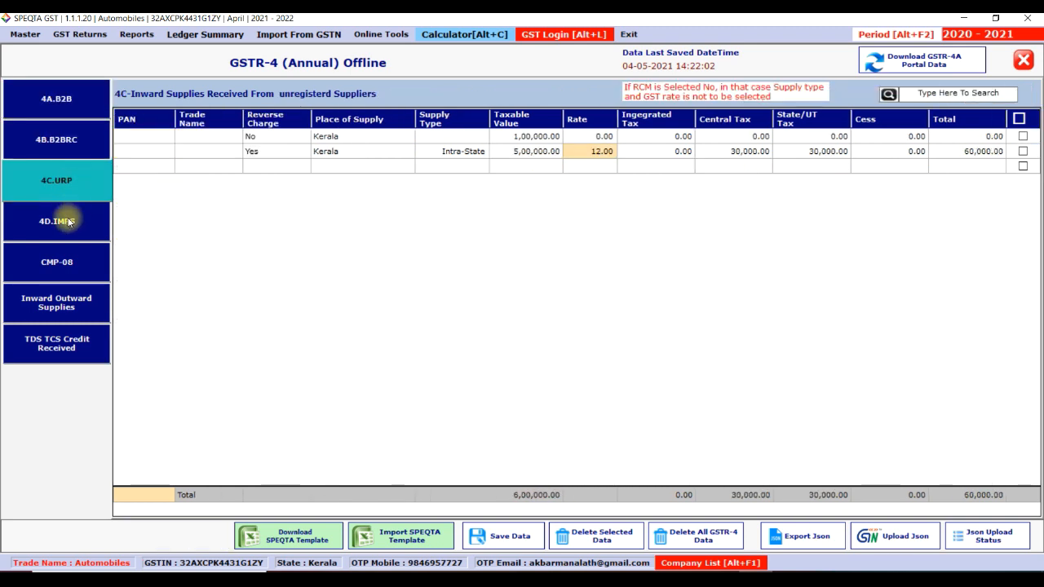
left_click(65, 219)
left_click(68, 263)
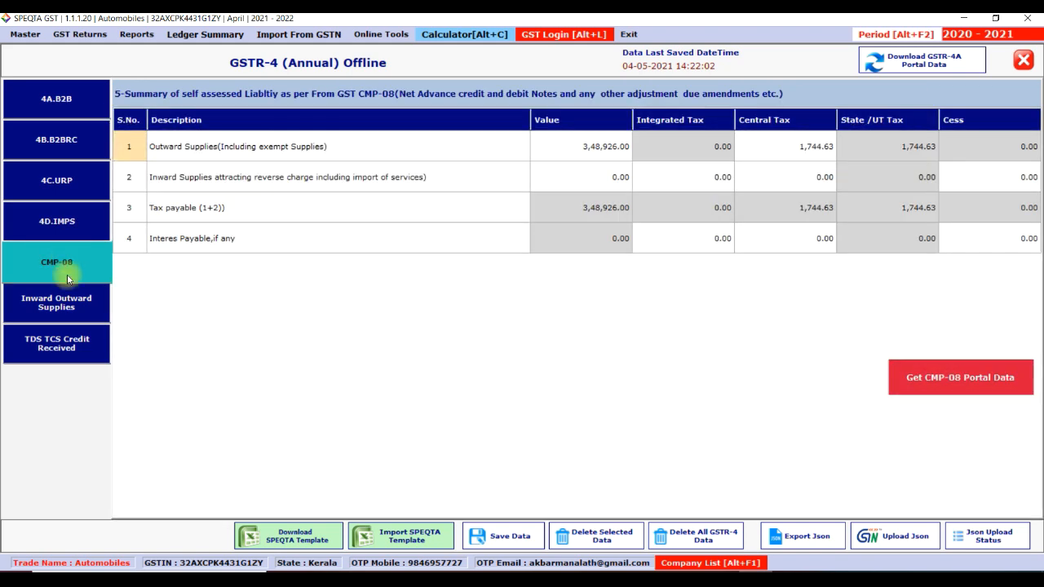
left_click(59, 312)
left_click(58, 342)
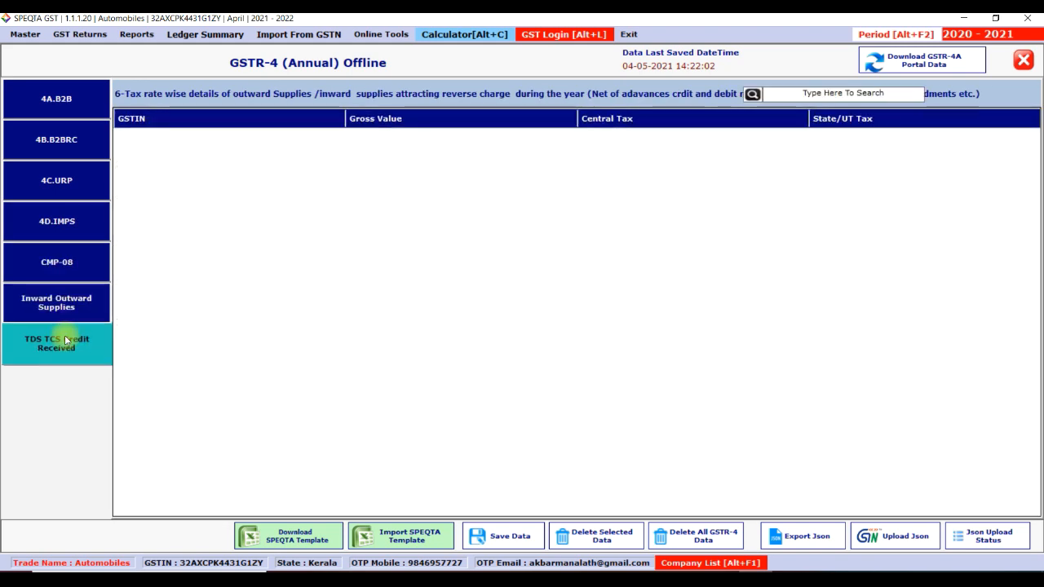
left_click(79, 94)
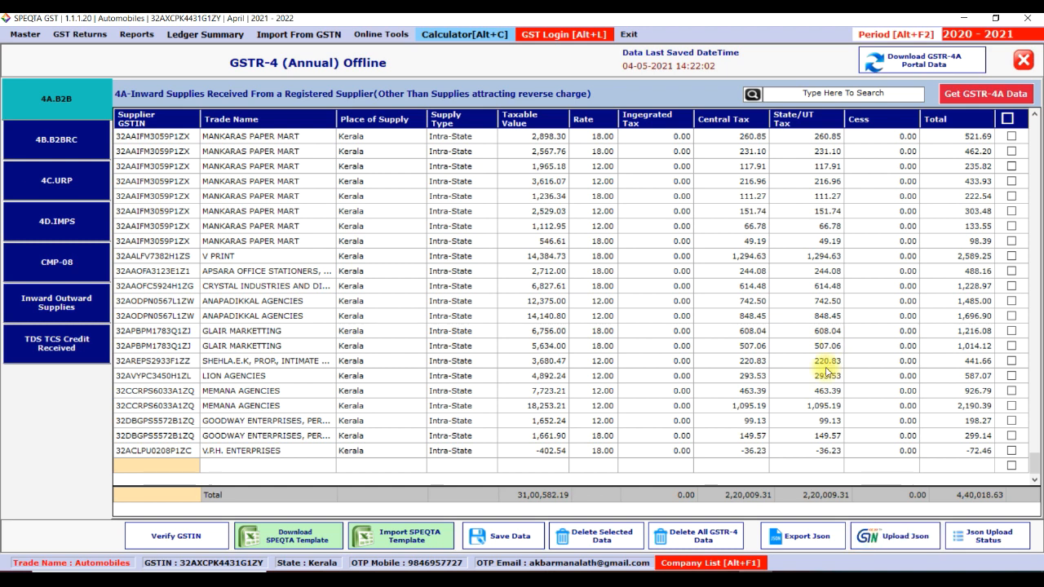
Upload the GSTR-4 JSON and confirm saving it on the GST portal.
left_click(880, 544)
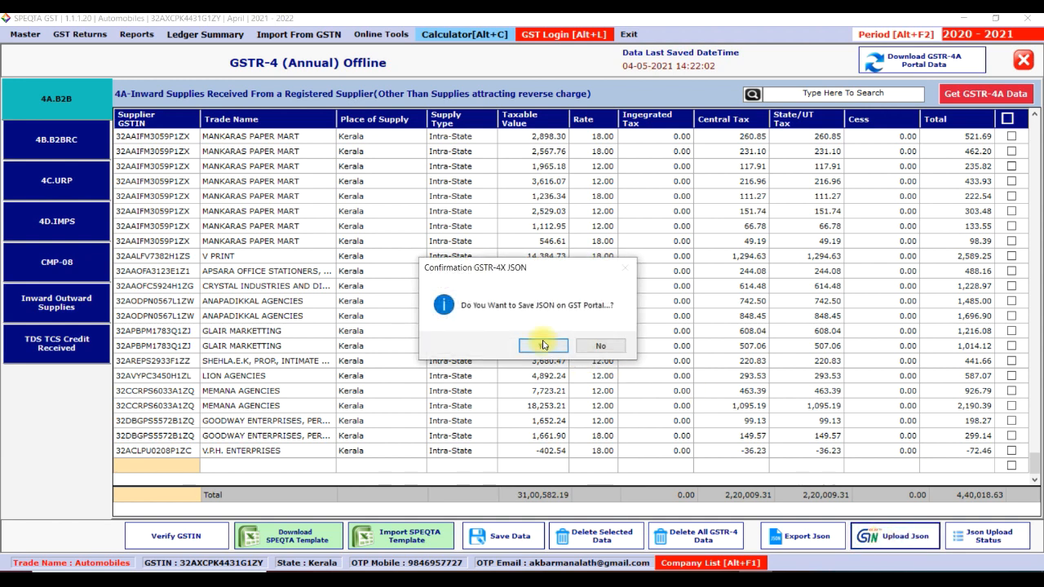
left_click(544, 346)
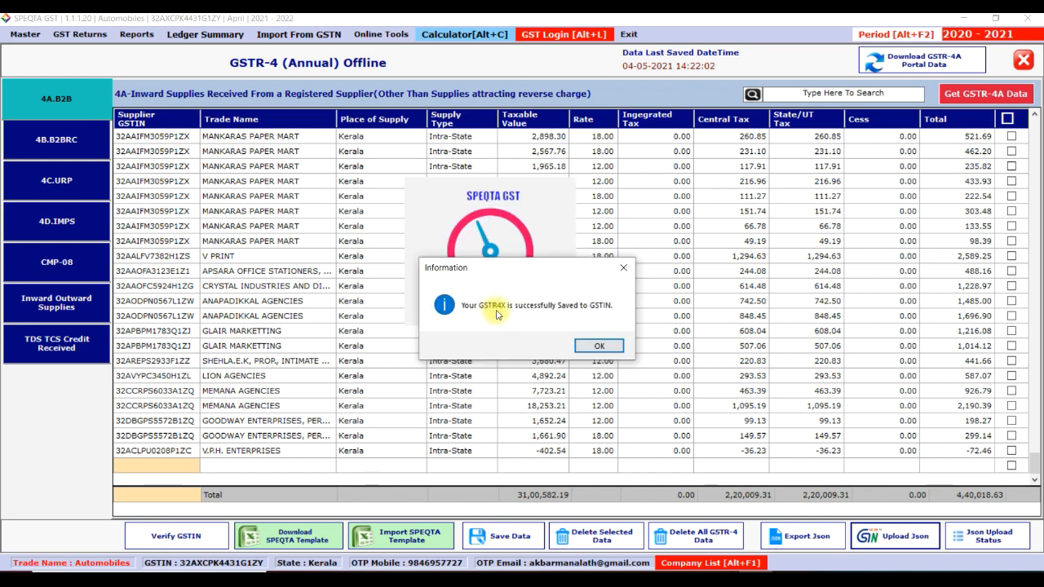
left_click(603, 350)
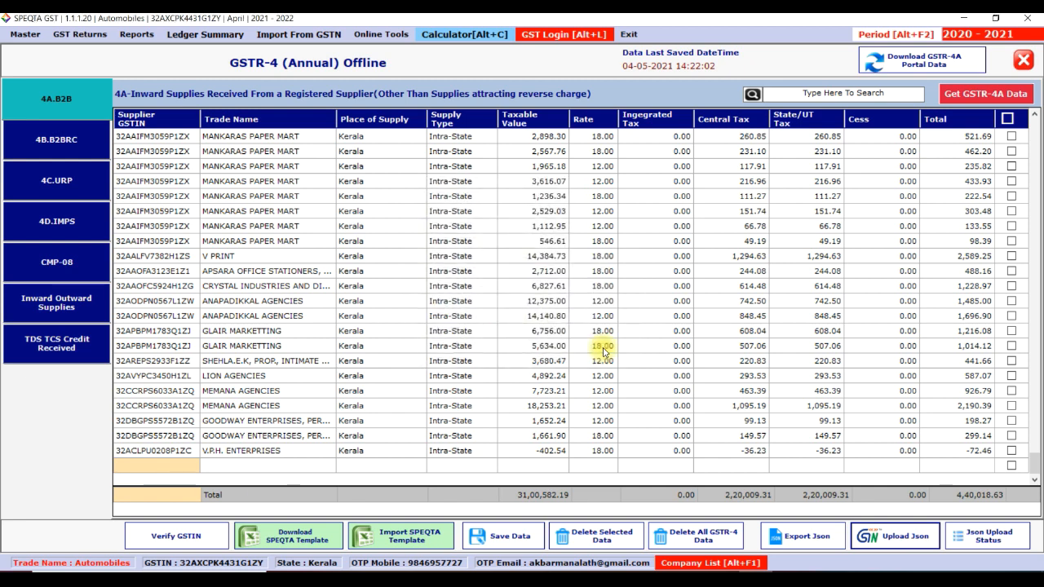
Check the processing status and error message of the uploaded GSTR-4X JSON, and close the status list.
left_click(777, 360)
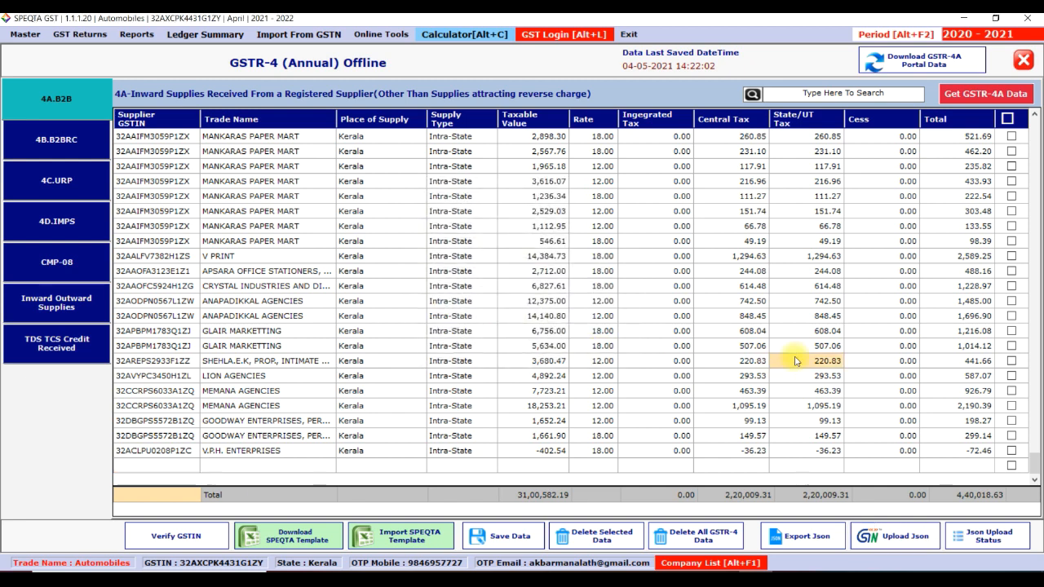
left_click(896, 365)
left_click(973, 364)
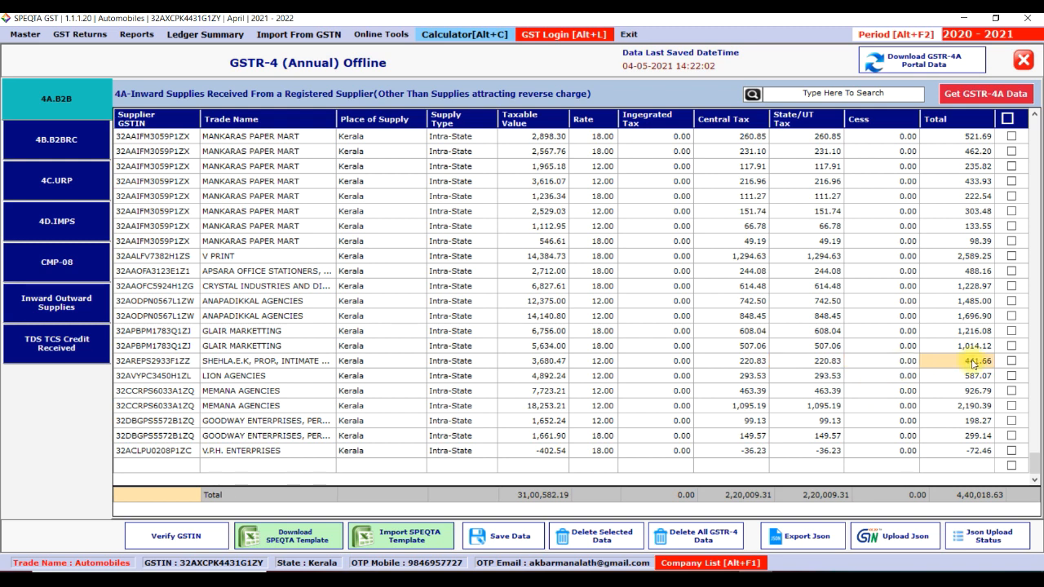
left_click(983, 536)
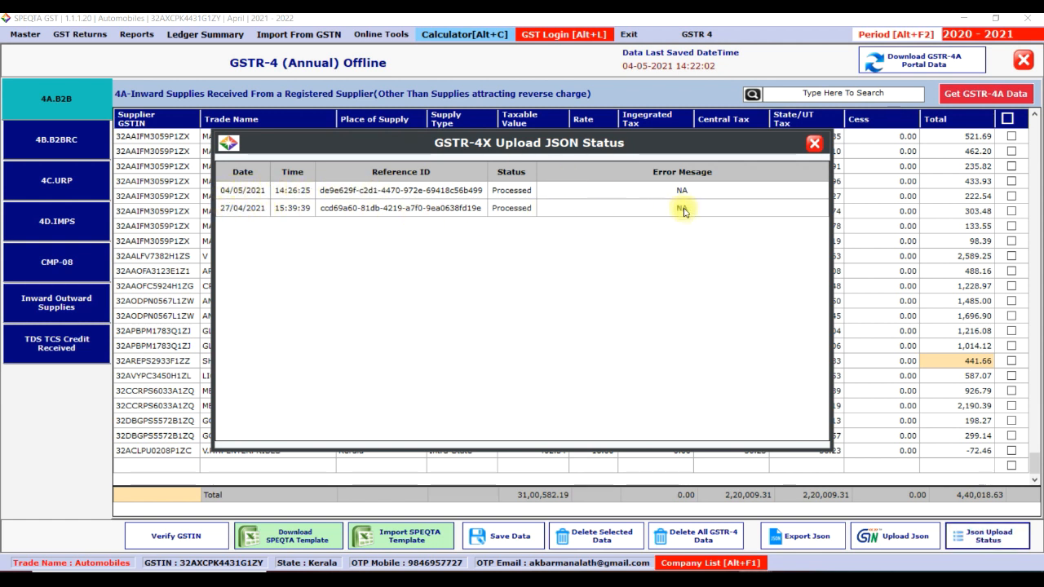
left_click(815, 145)
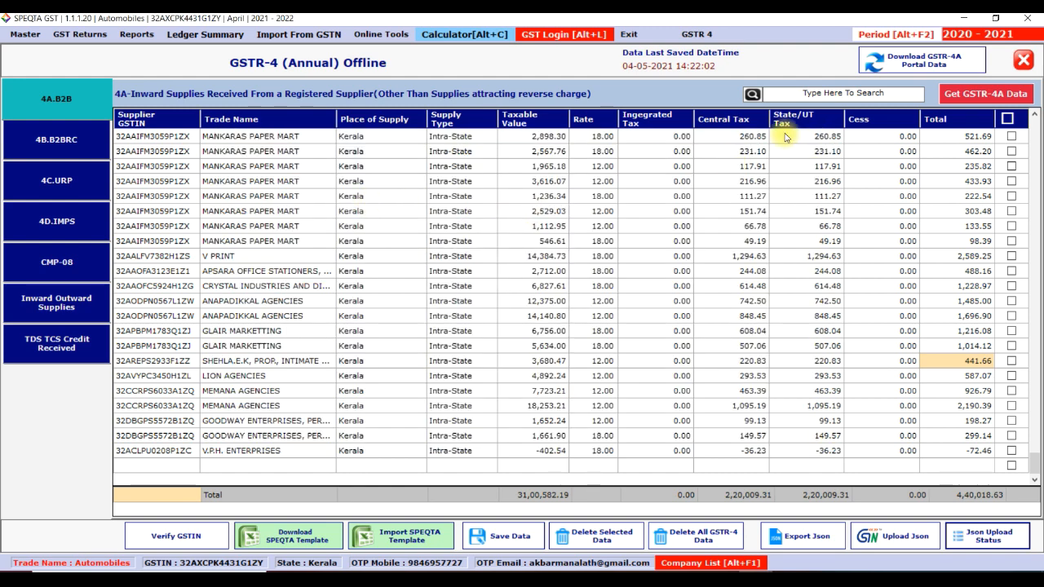
Save the GSTR-4 annual return data and close the return, saving it again on closing.
left_click(512, 538)
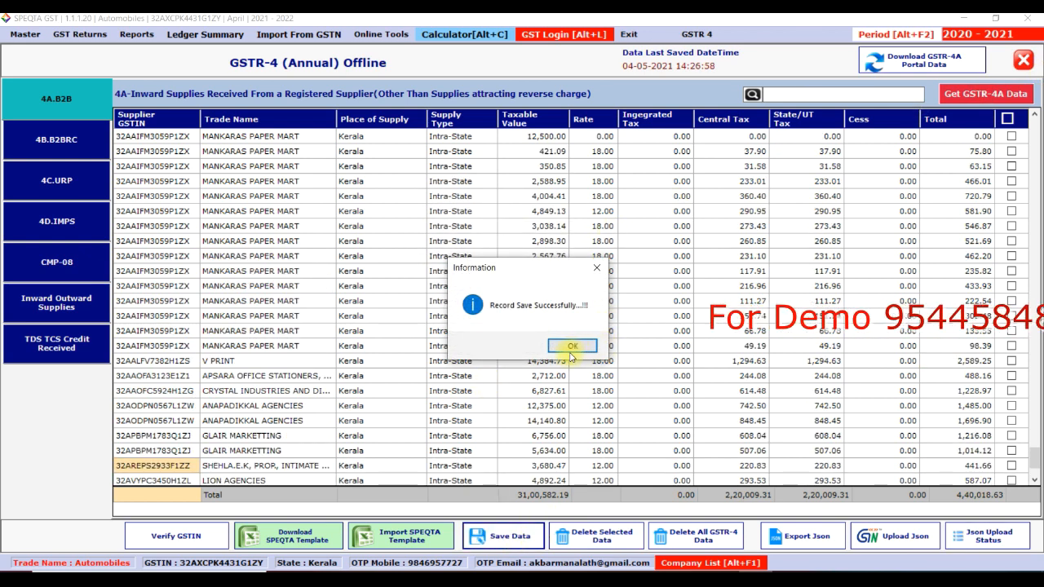
left_click(572, 347)
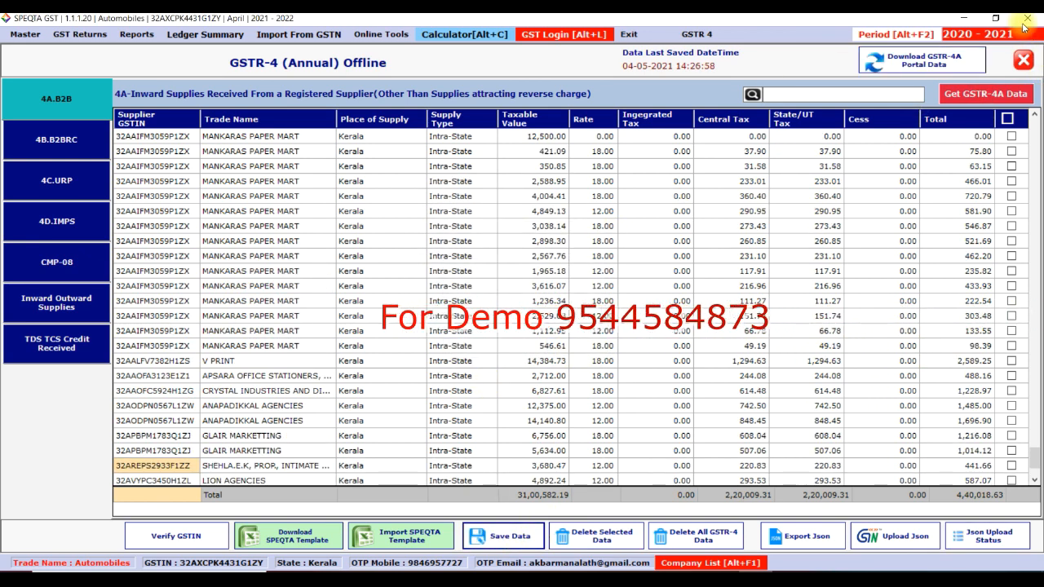
left_click(1023, 59)
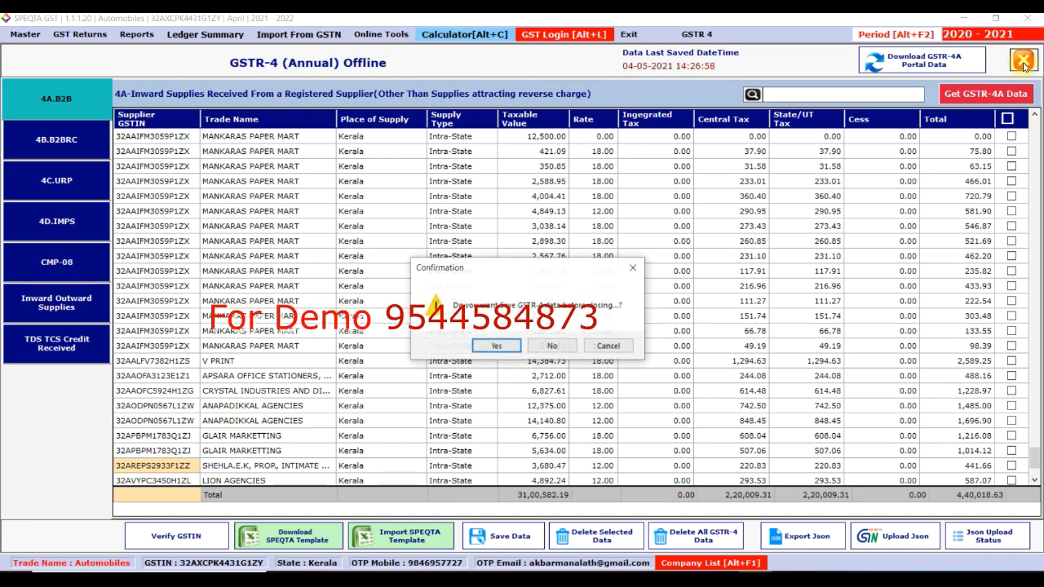
left_click(496, 345)
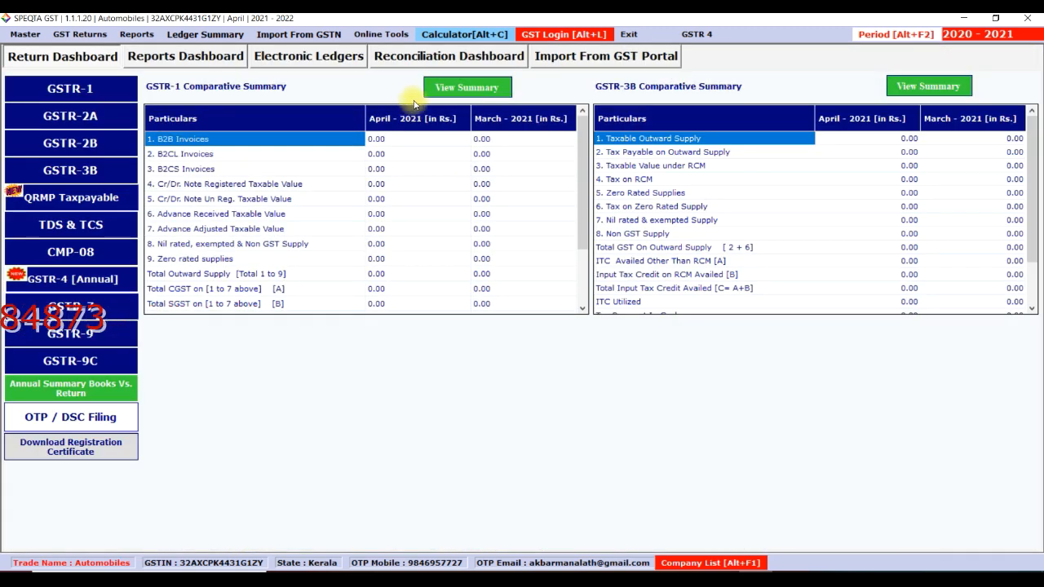
Exit the current GSTIN and log in to the GST portal for Automobiles through Google Chrome.
left_click(629, 34)
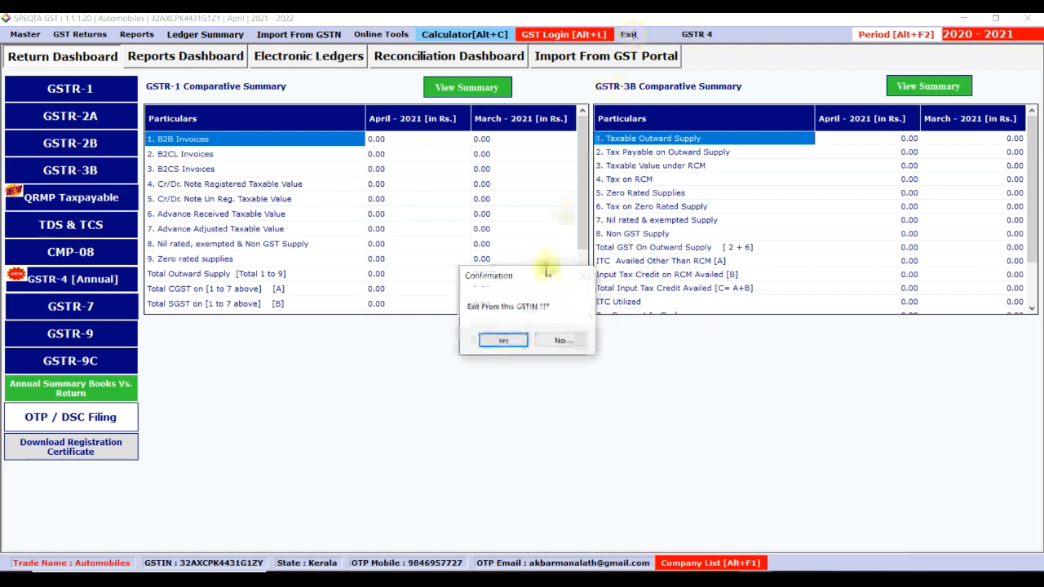
left_click(504, 339)
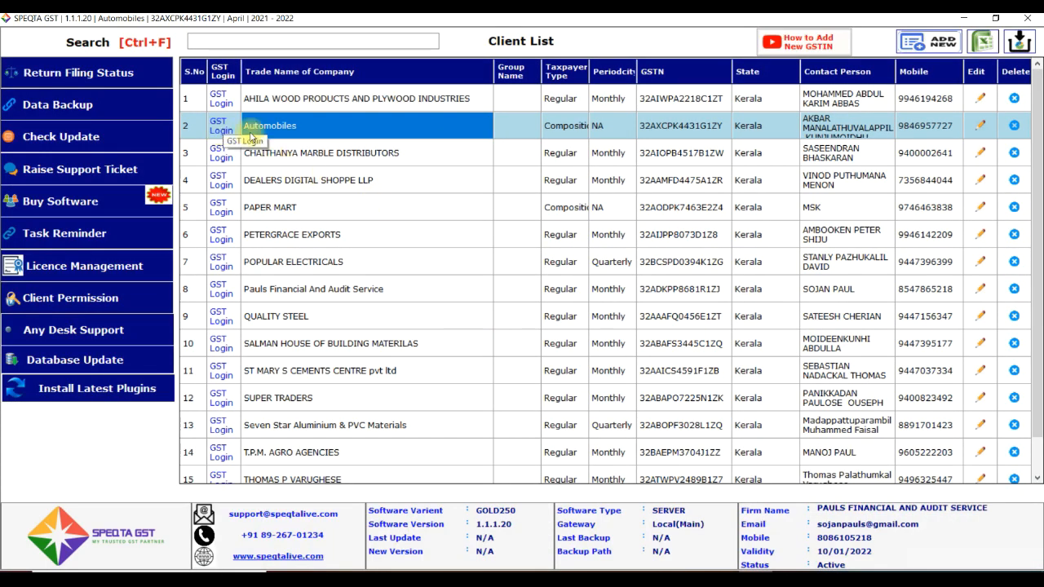
left_click(216, 129)
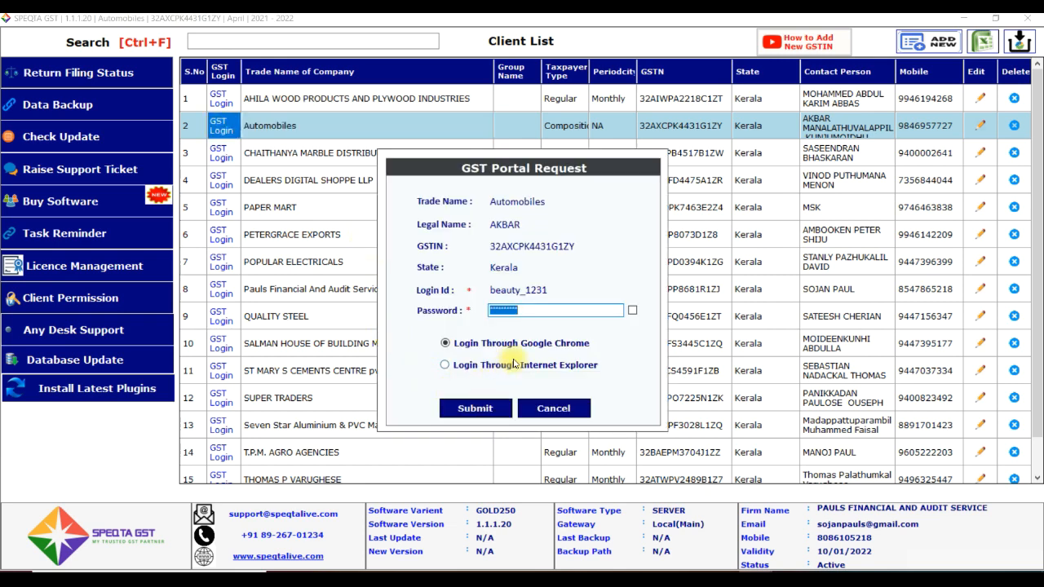
left_click(486, 411)
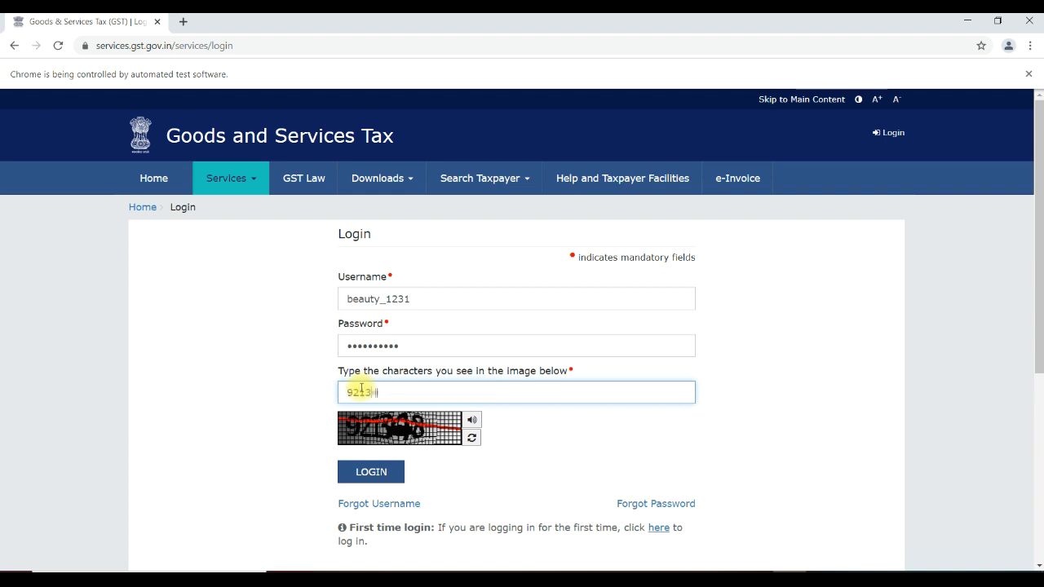
left_click(364, 473)
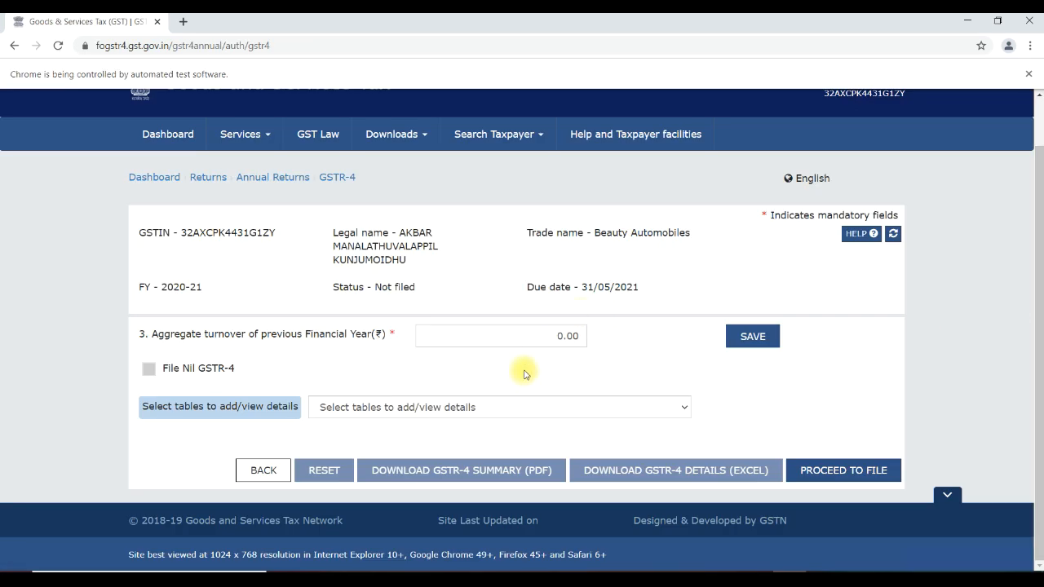
Review the processed records in portal tables 4A and 4B, inward supplies from registered suppliers without and with reverse charge.
left_click(615, 411)
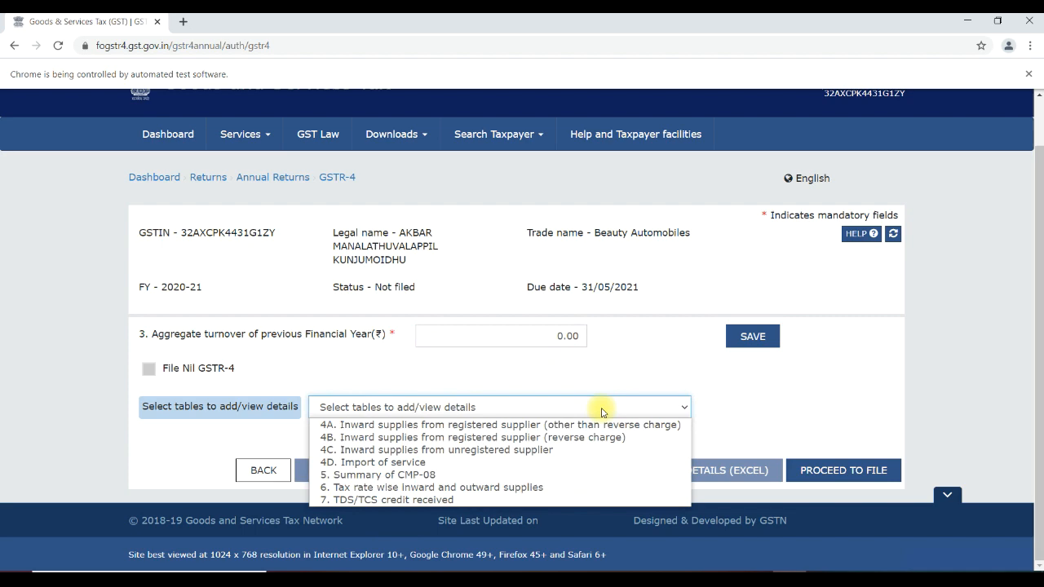
left_click(534, 431)
left_click_drag(1038, 228, 1037, 433)
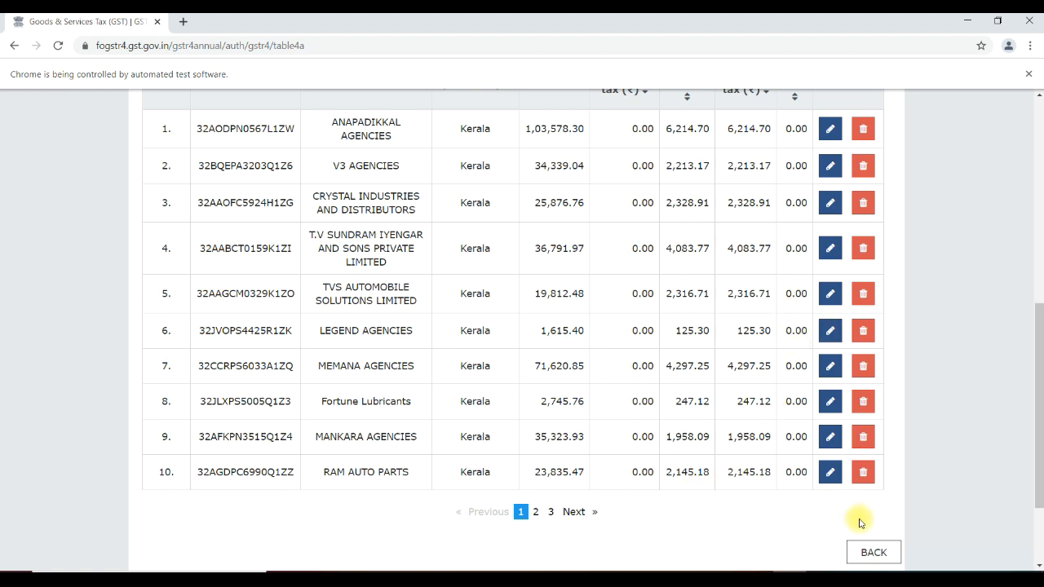
scroll(489, 289, "up", 5)
left_click(488, 226)
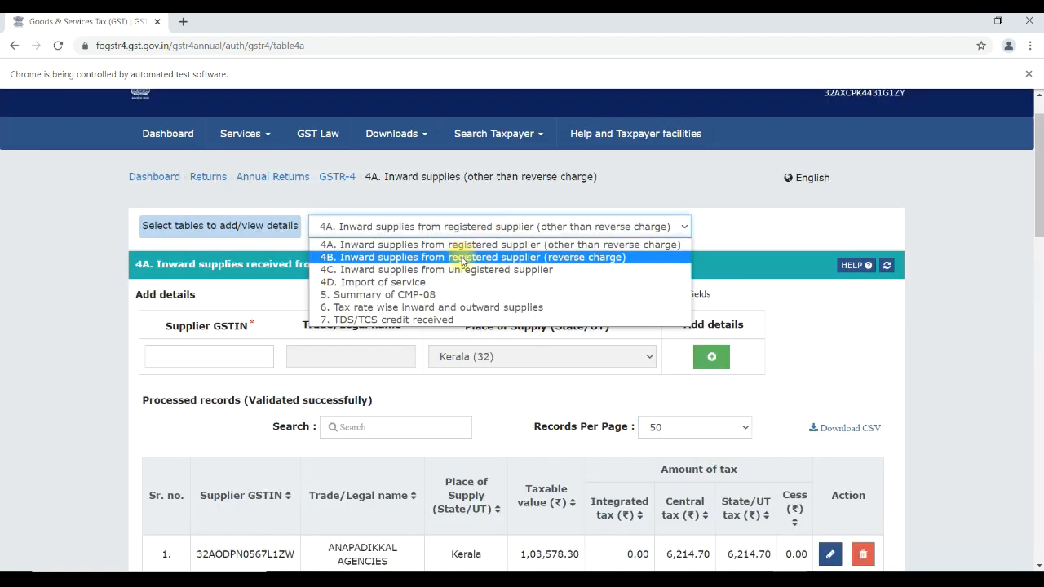
left_click(463, 258)
left_click_drag(1041, 206, 1037, 401)
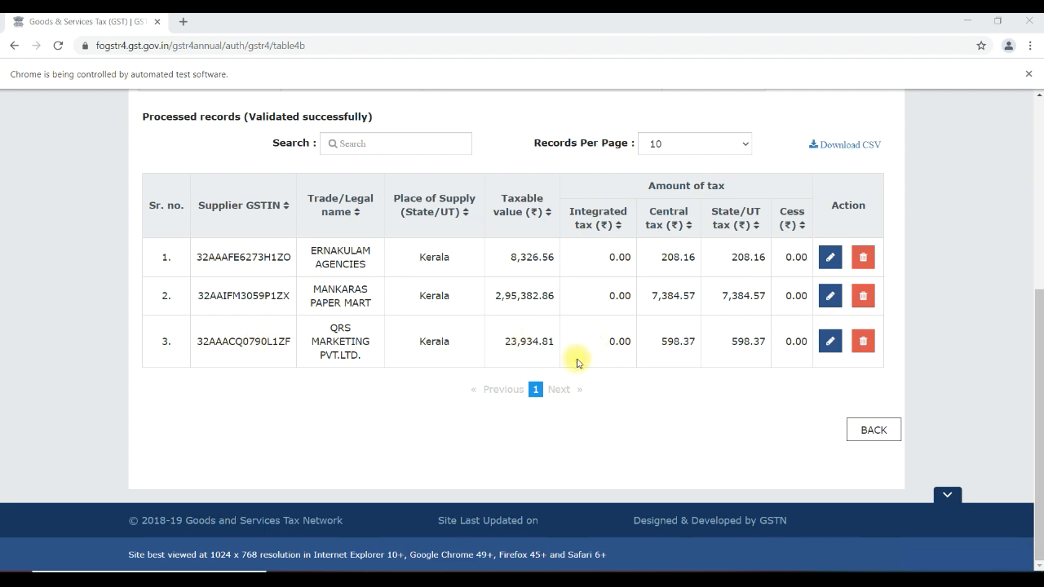
left_click_drag(1035, 398, 1033, 246)
Review the processed records in tables 4C, inward supplies from unregistered supplier, and 4D, import of service.
left_click(512, 213)
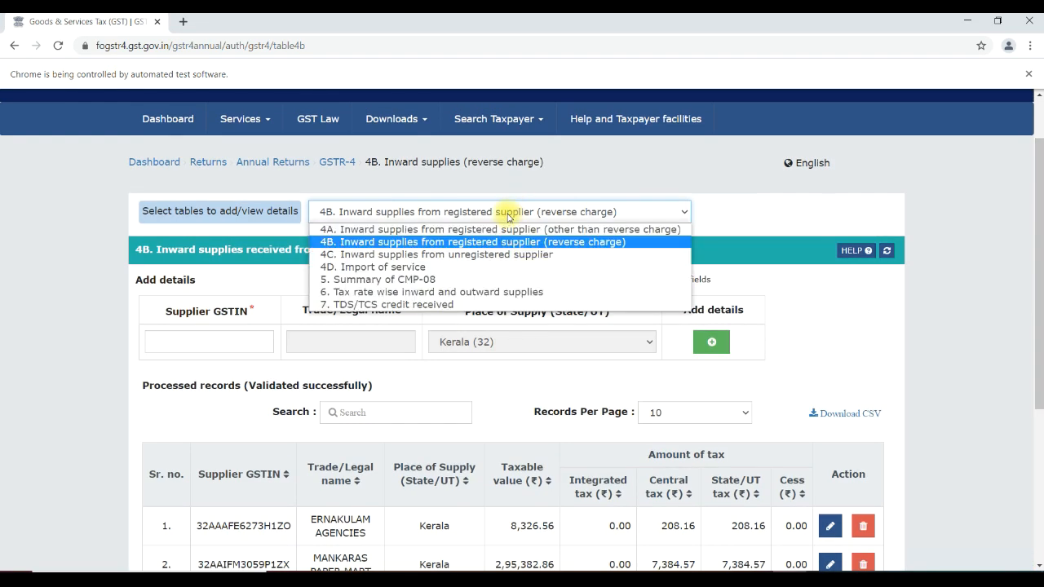
left_click(446, 254)
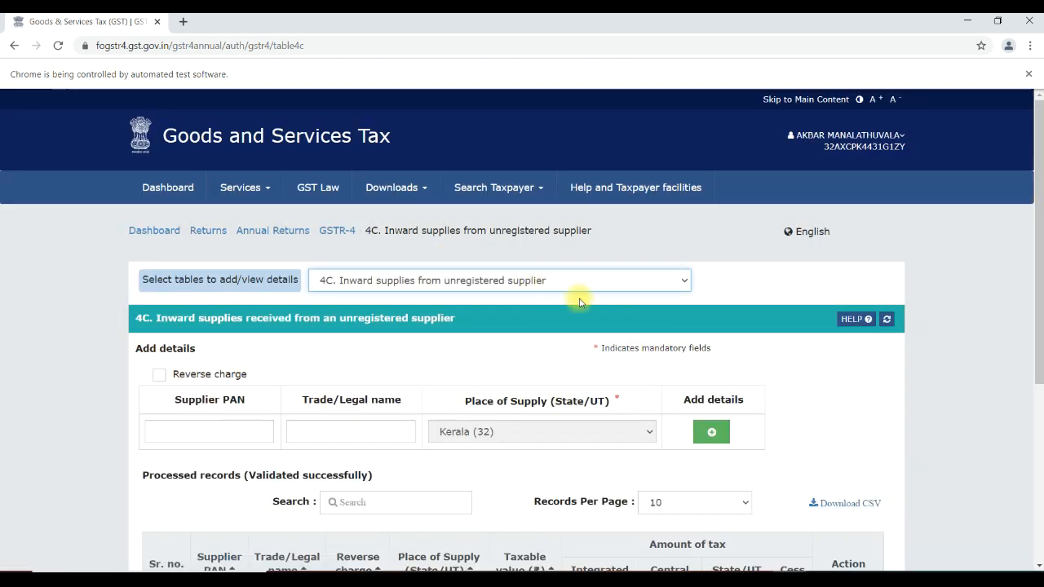
left_click_drag(1037, 213, 1037, 357)
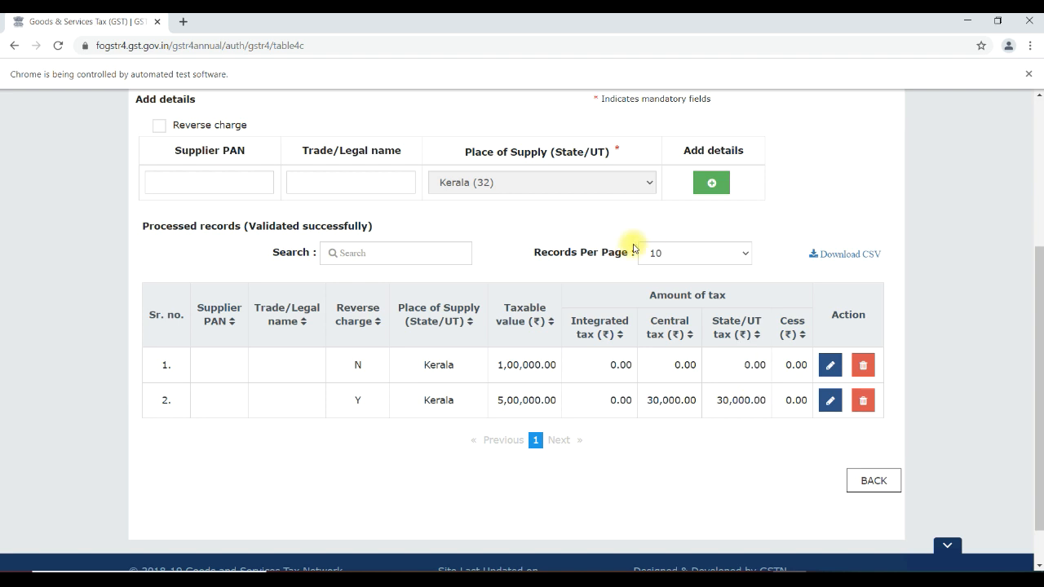
left_click_drag(1038, 330, 1024, 233)
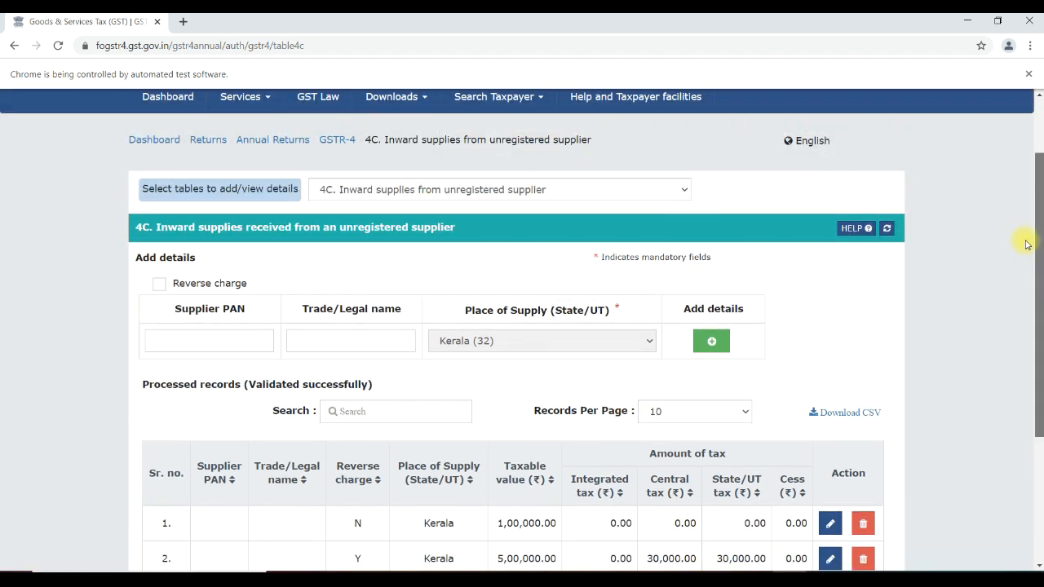
left_click(549, 186)
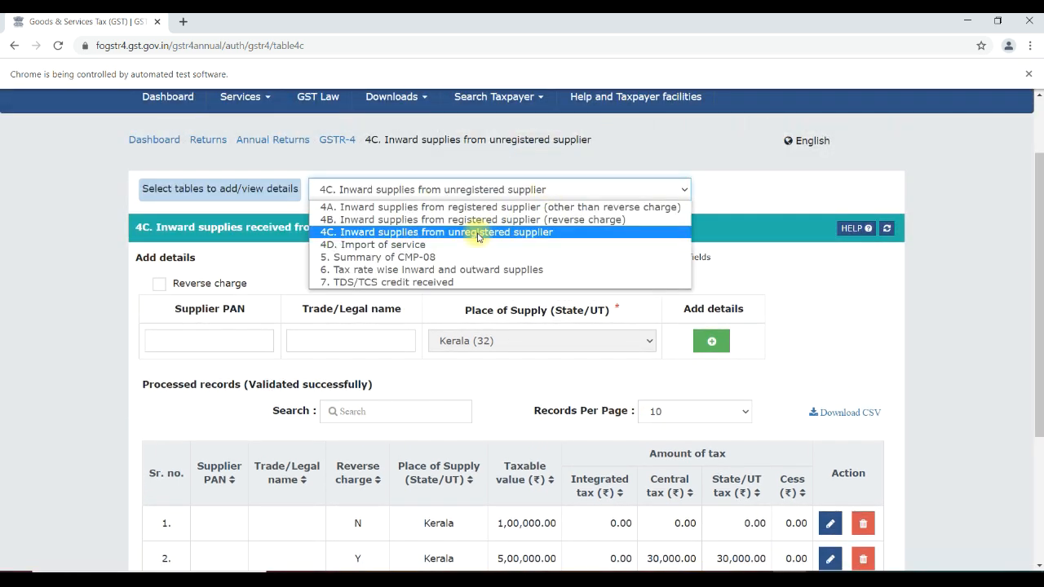
left_click(464, 239)
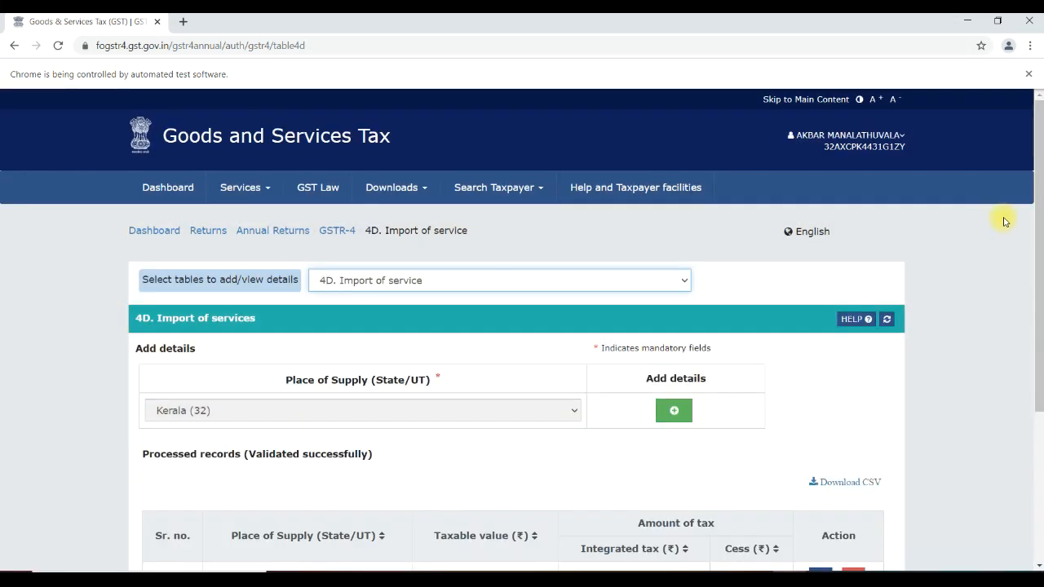
scroll(1039, 230, "down", 3)
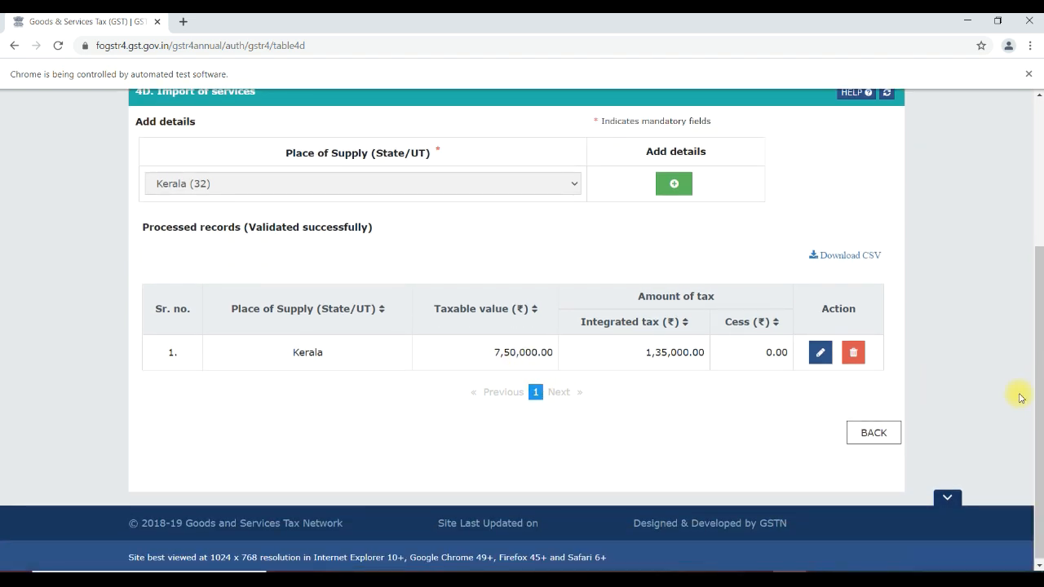
left_click_drag(1039, 381, 1034, 282)
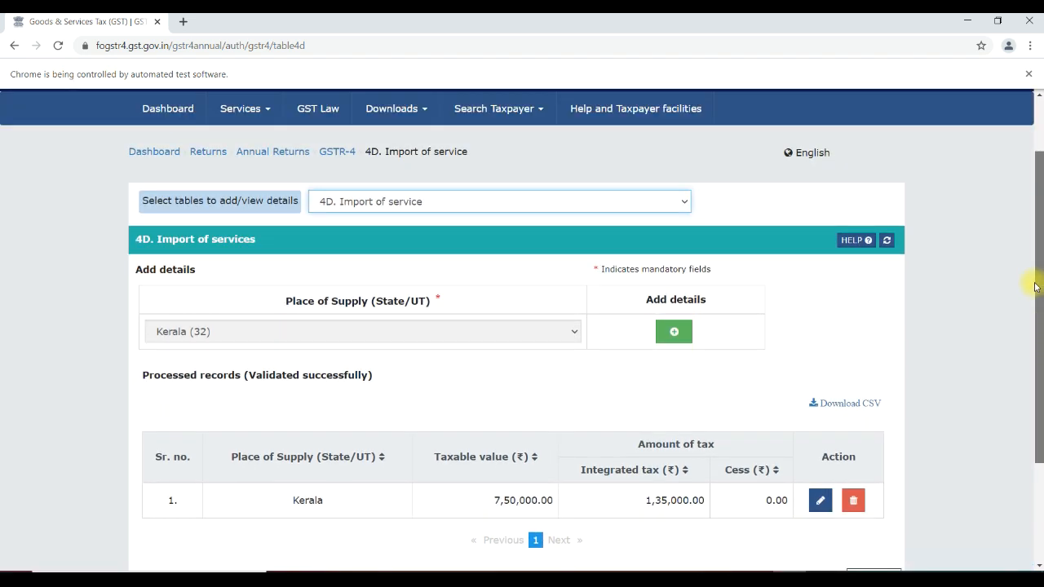
Examine table 5, Summary of CMP-08, down to the interest paid row.
left_click(562, 203)
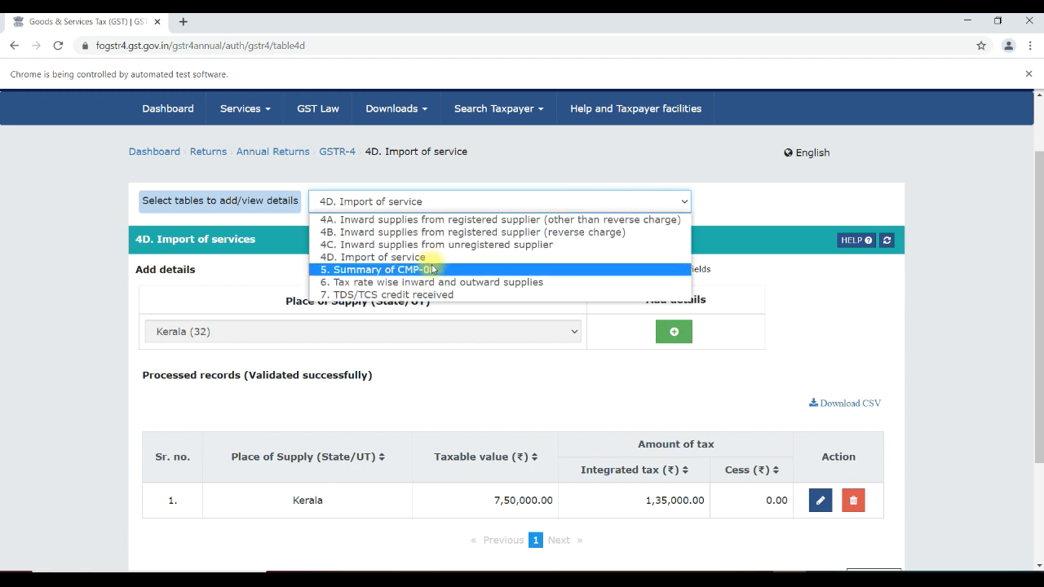
left_click(428, 273)
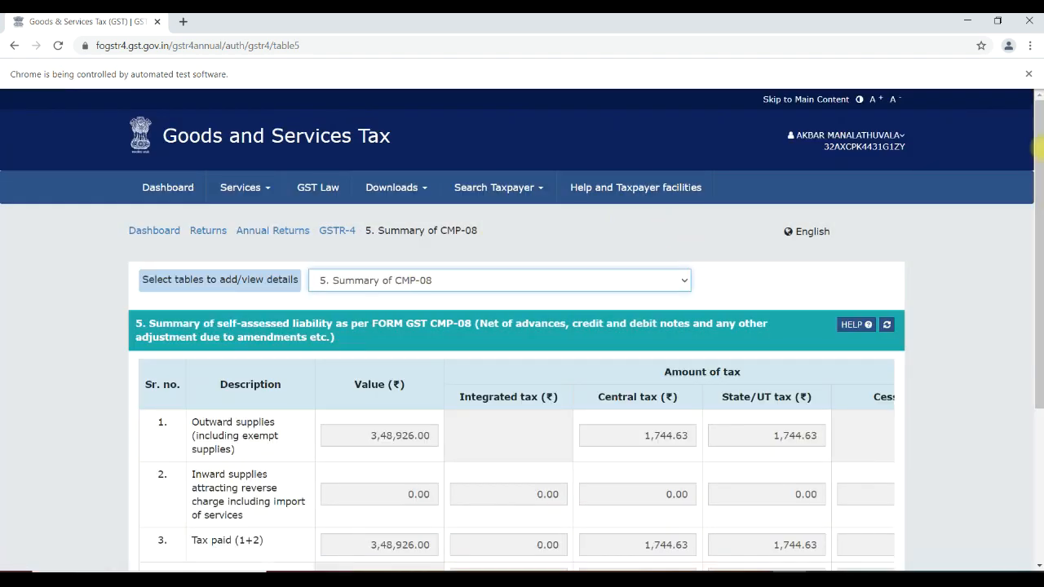
left_click_drag(1040, 153, 1037, 300)
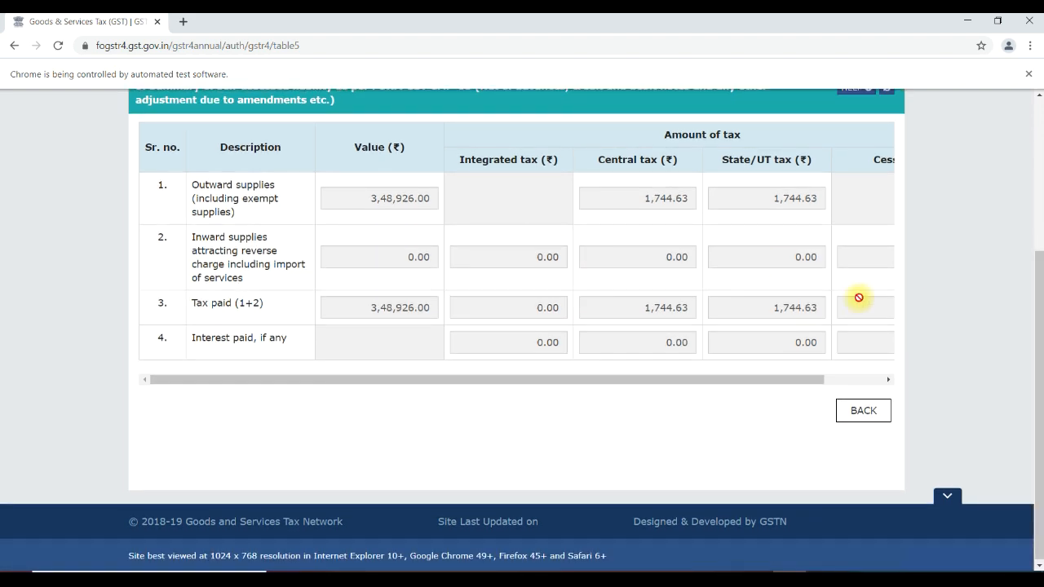
left_click_drag(1034, 374, 1037, 294)
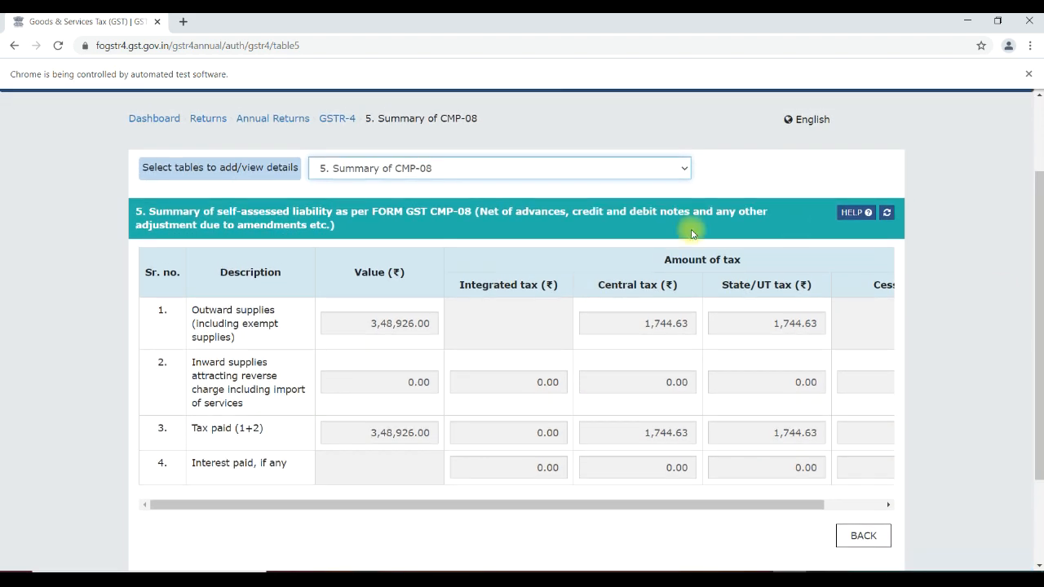
Examine all rates and tax amounts in table 6, Tax rate wise inward and outward supplies.
left_click(542, 170)
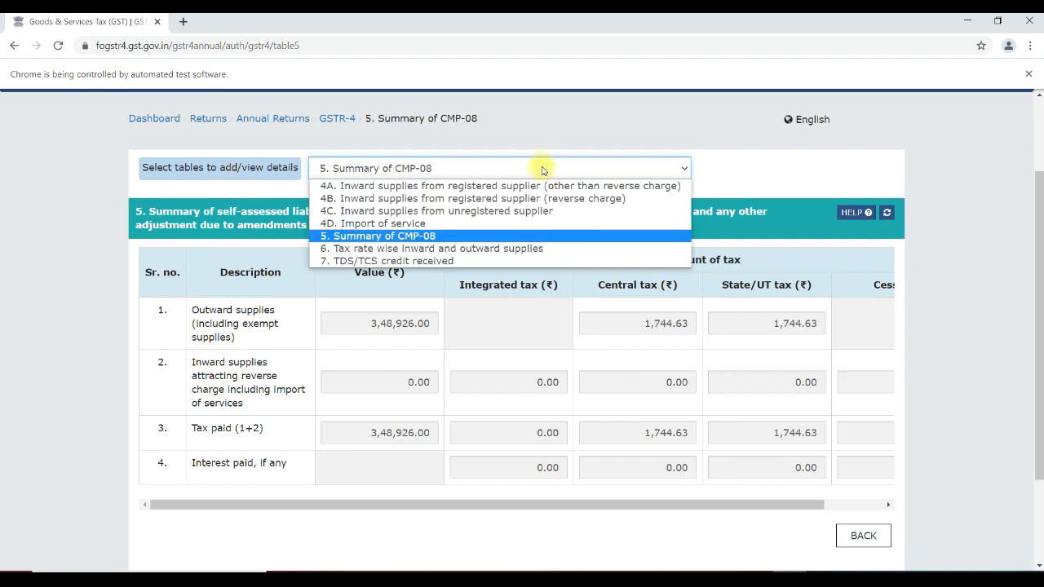
left_click(492, 249)
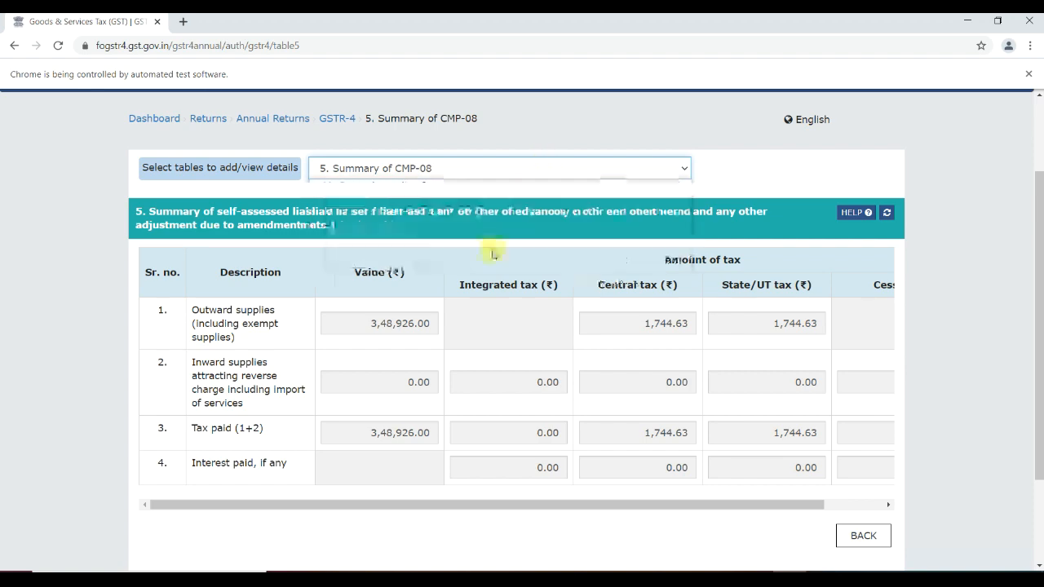
left_click_drag(1039, 186, 1039, 407)
left_click_drag(743, 491, 889, 491)
left_click_drag(1039, 376, 1025, 294)
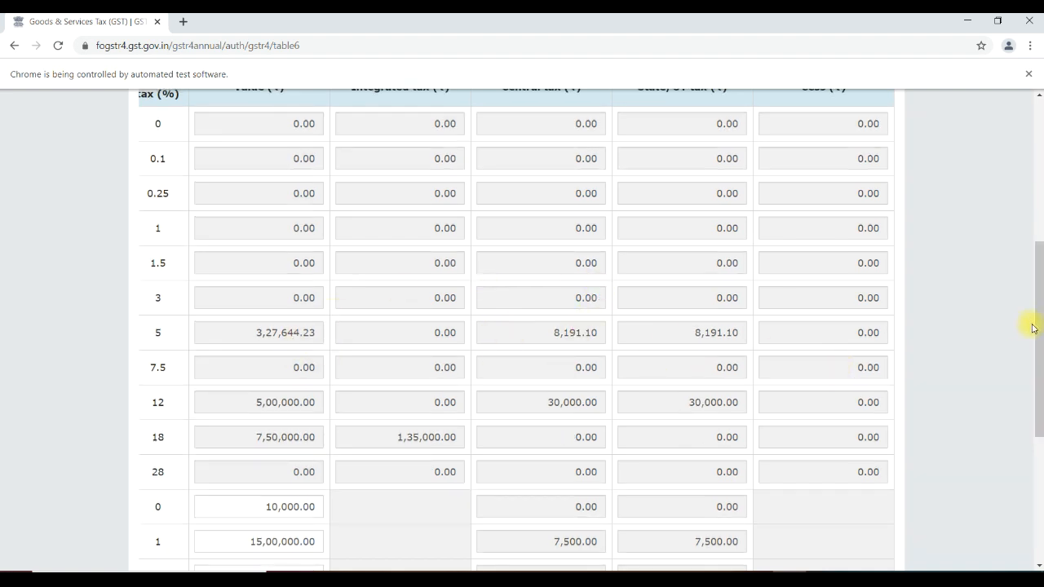
left_click_drag(1039, 326, 1037, 472)
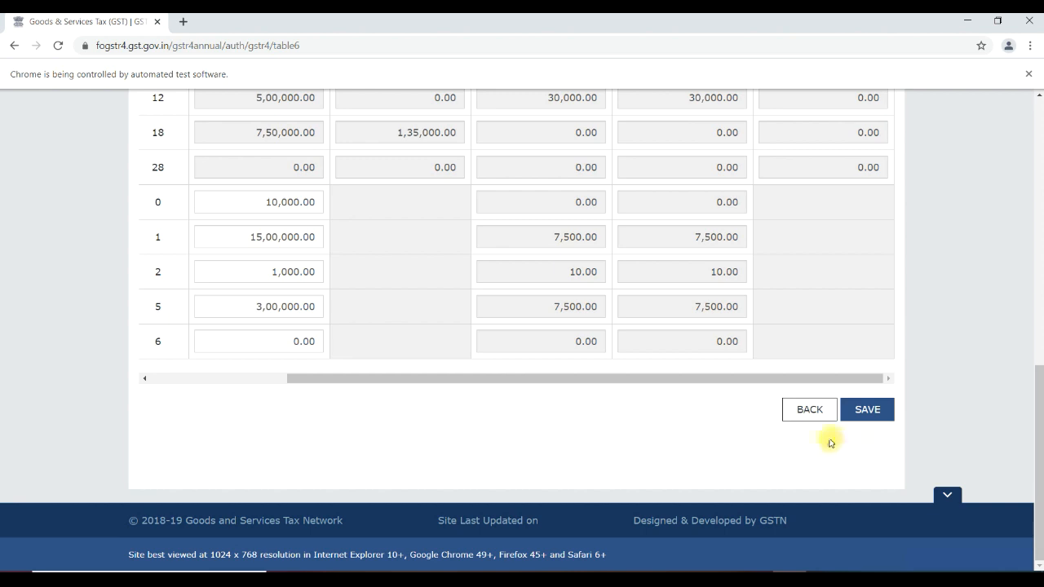
Go back to the main GSTR-4 page without saving table 6 and check the return's filing status and options.
left_click(805, 410)
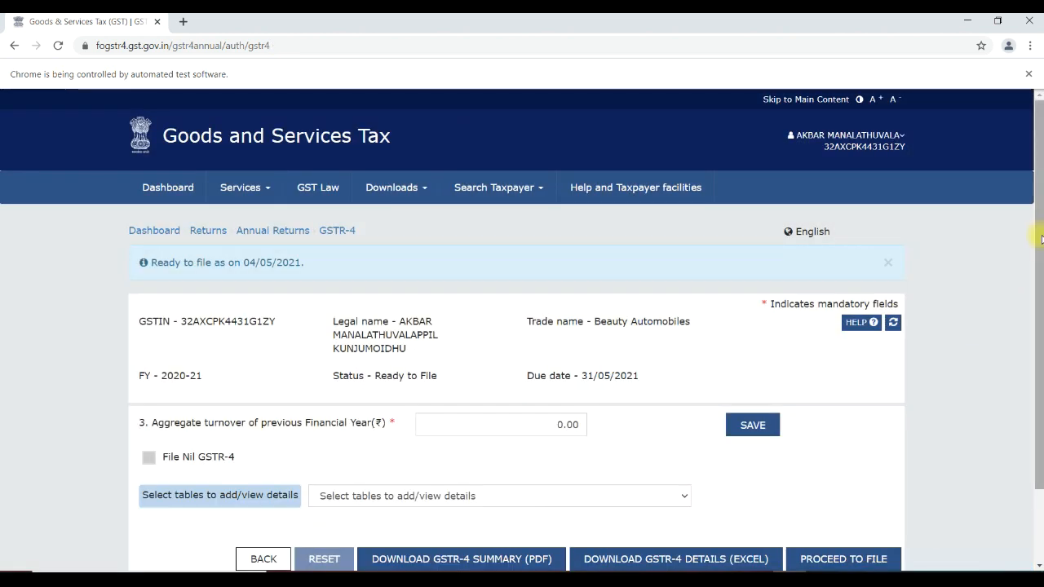
scroll(1041, 238, "down", 2)
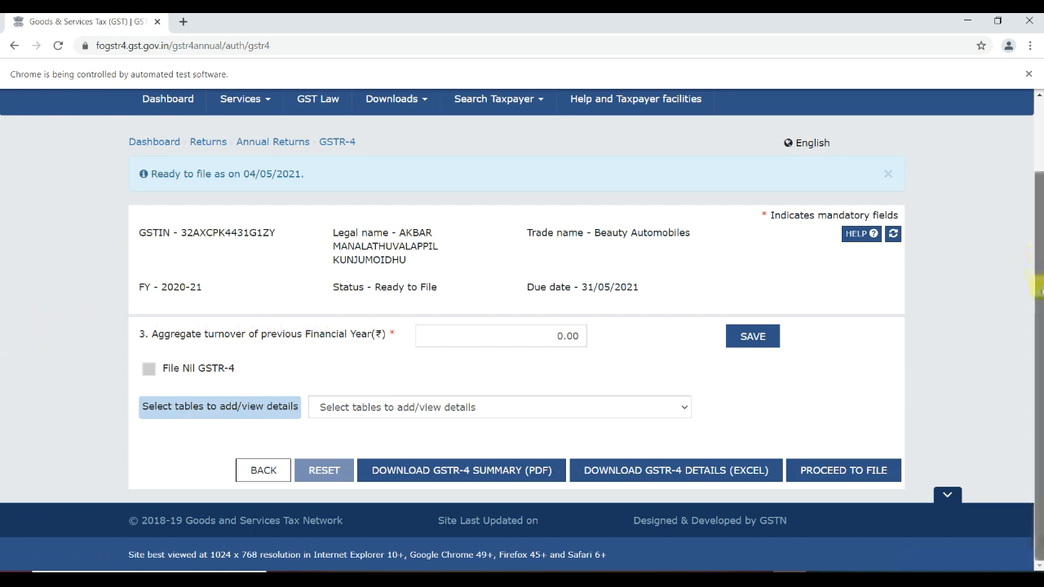
scroll(1039, 236, "up", 2)
left_click_drag(1039, 221, 1037, 277)
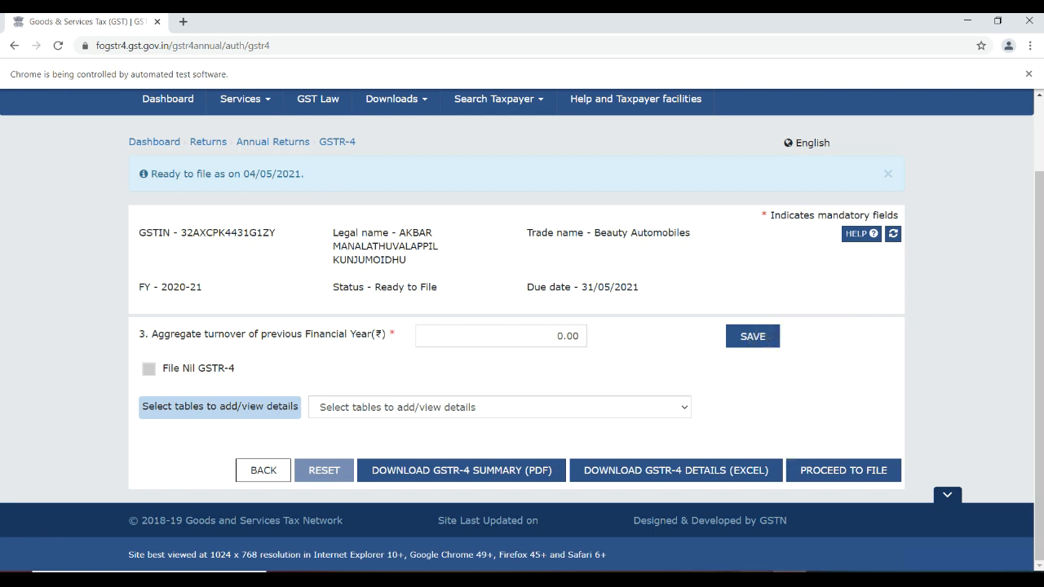
Switch back to SPEQTA GST and open the Automobiles client for April of financial year 2021 - 2022.
left_click(770, 579)
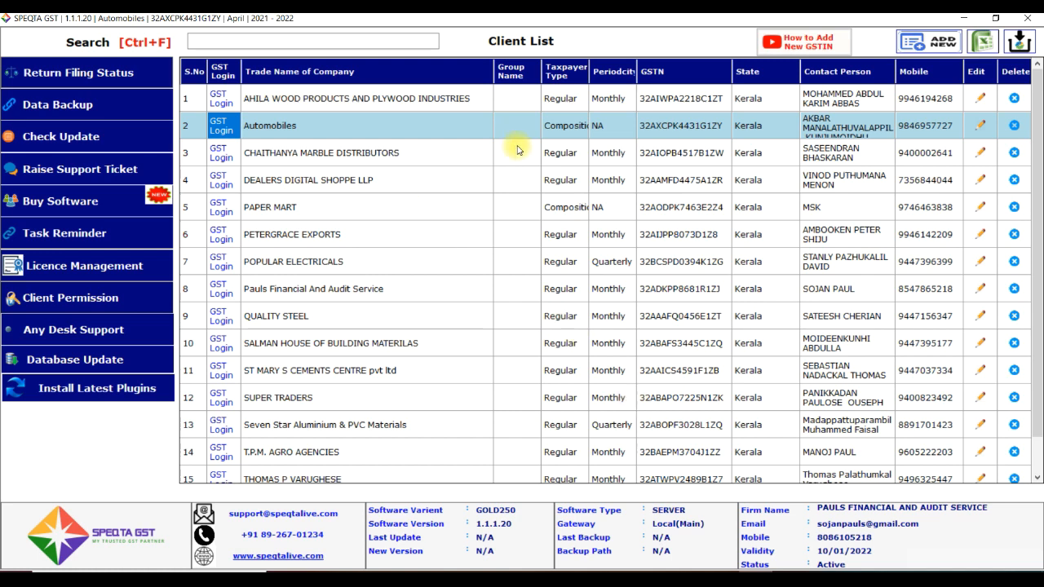
double_click(434, 126)
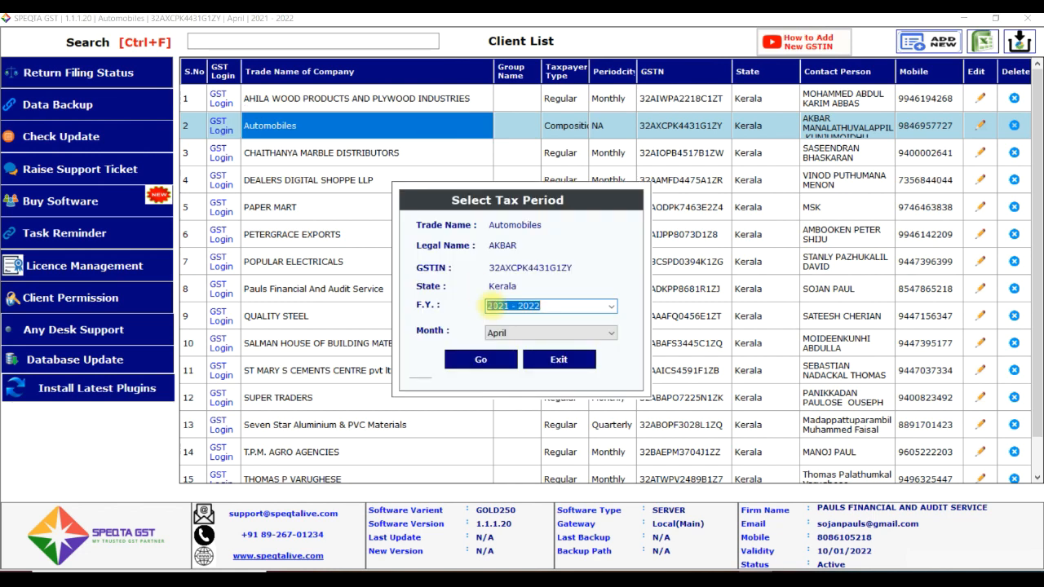
left_click(493, 357)
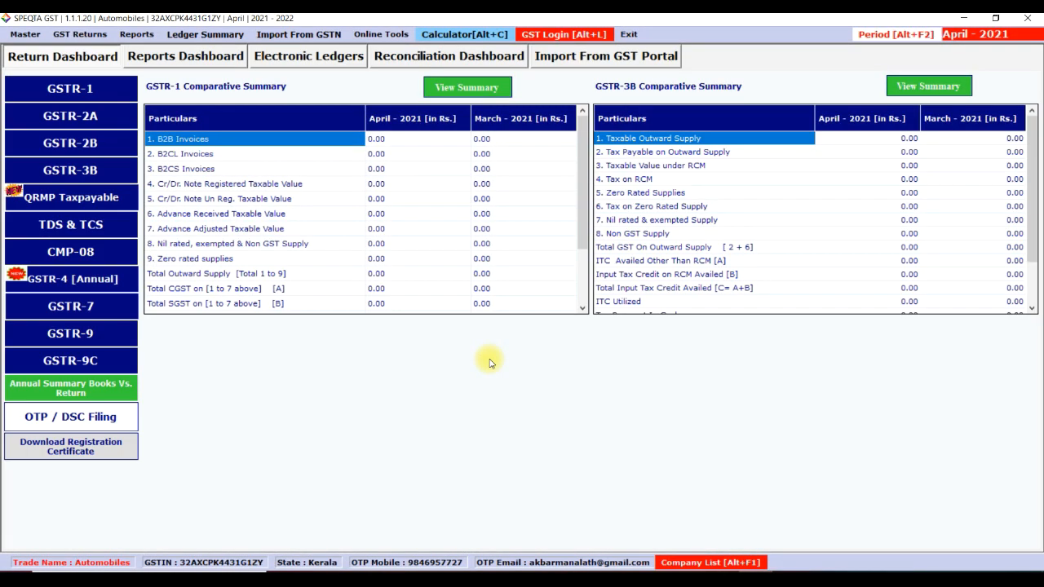
Open the annual GSTR-4 return for the financial year 2020 - 2021.
left_click(121, 283)
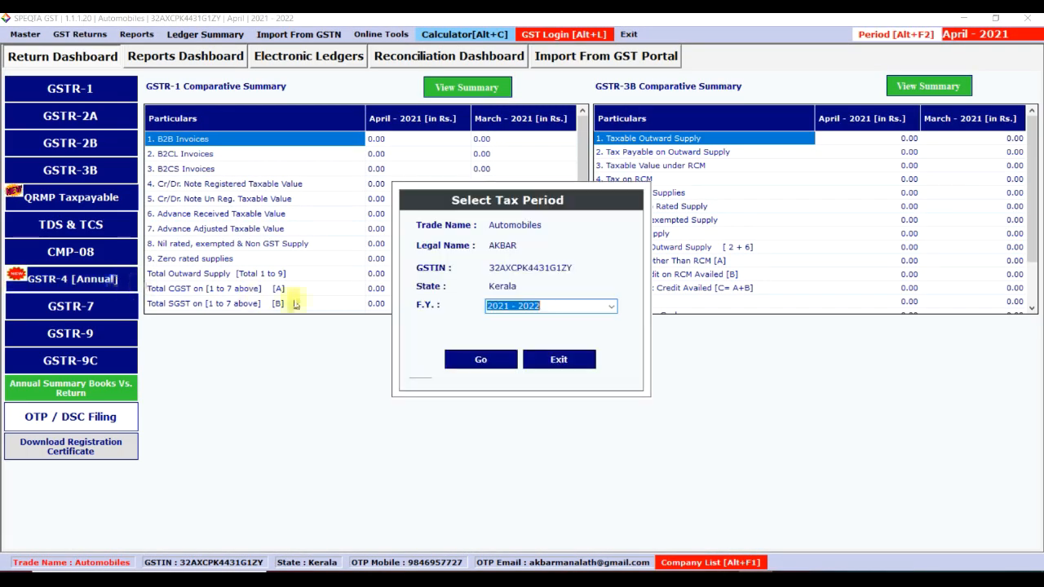
left_click(611, 306)
left_click(541, 329)
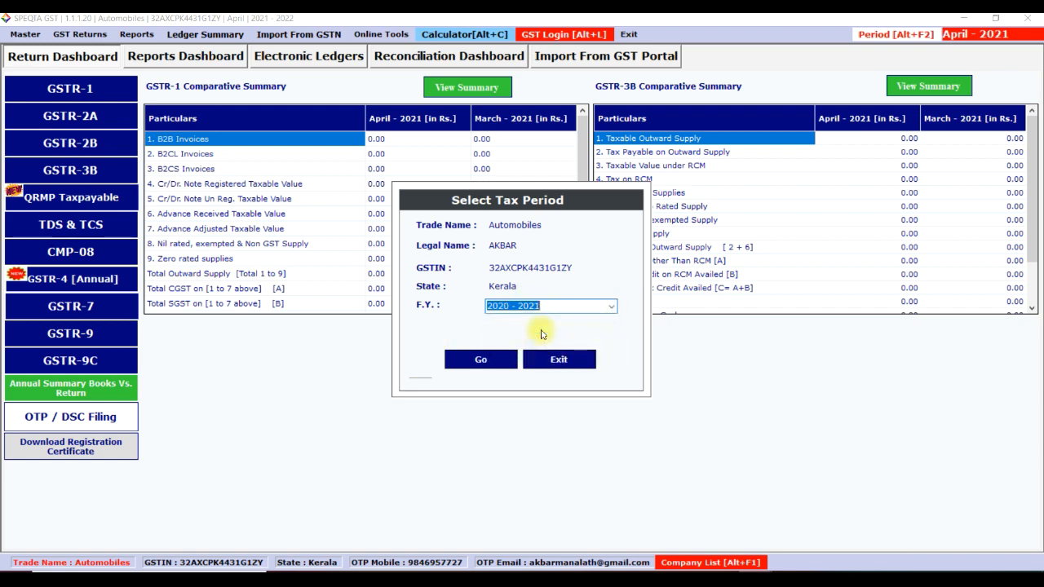
left_click(492, 357)
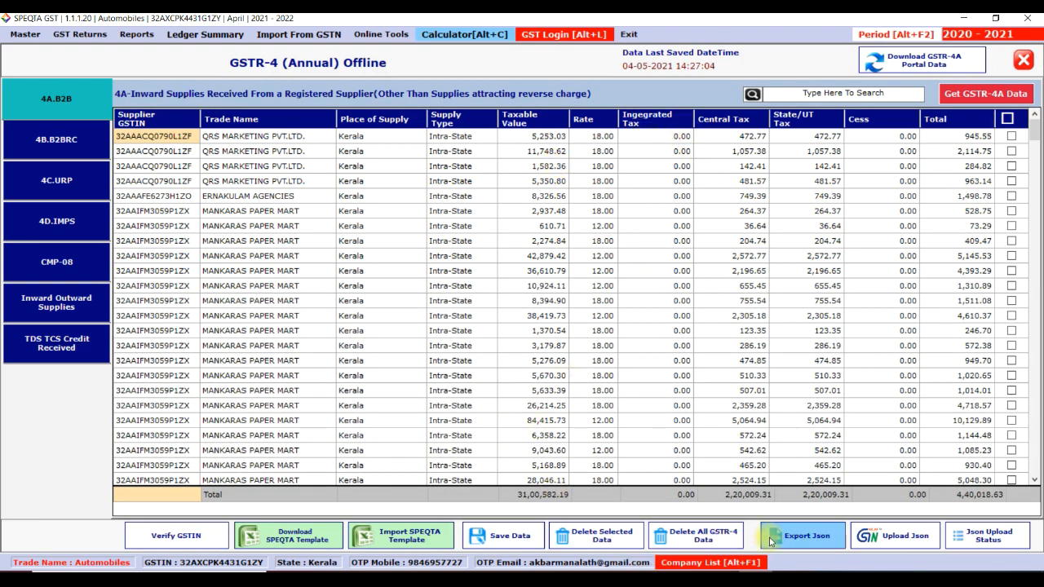
Delete all GSTR-4 data from the return and confirm clearing the records.
left_click(703, 535)
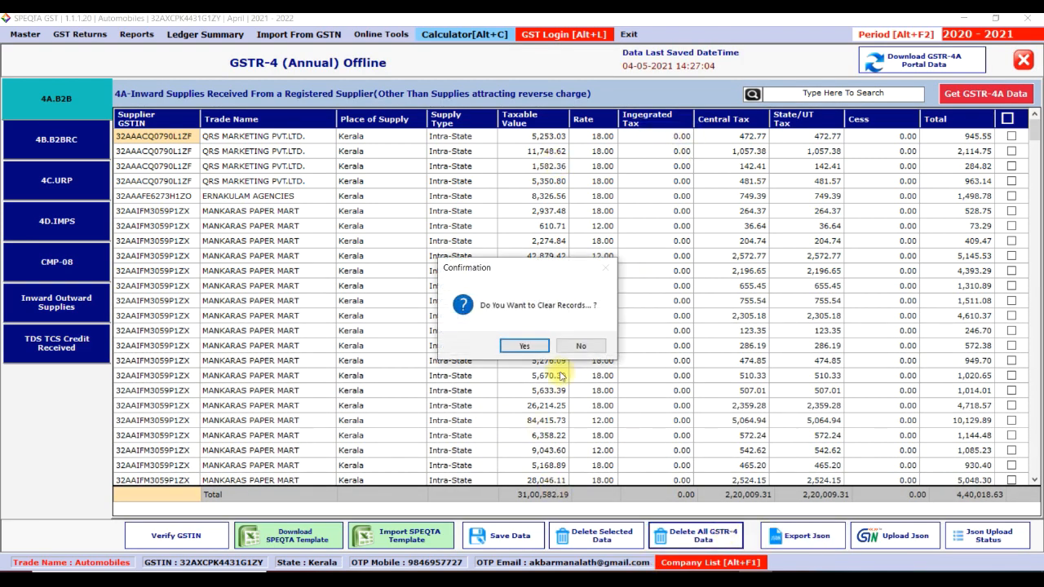
left_click(526, 346)
left_click(581, 346)
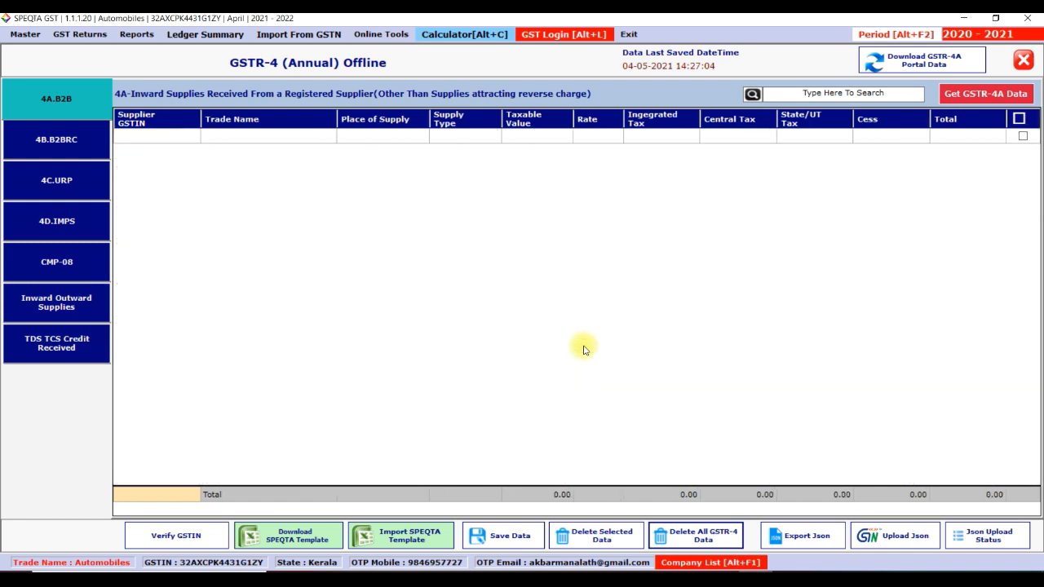
Look through every GSTR-4 table, from 4B to TDS TCS Credit Received and back to 4A, for remaining data.
left_click(52, 142)
left_click(69, 199)
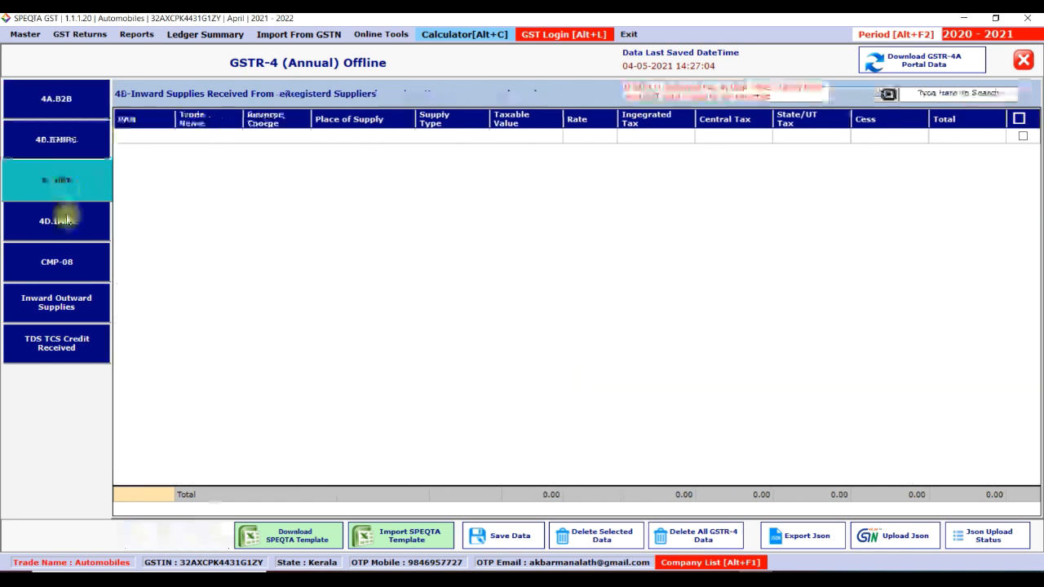
left_click(65, 218)
left_click(57, 259)
left_click(63, 309)
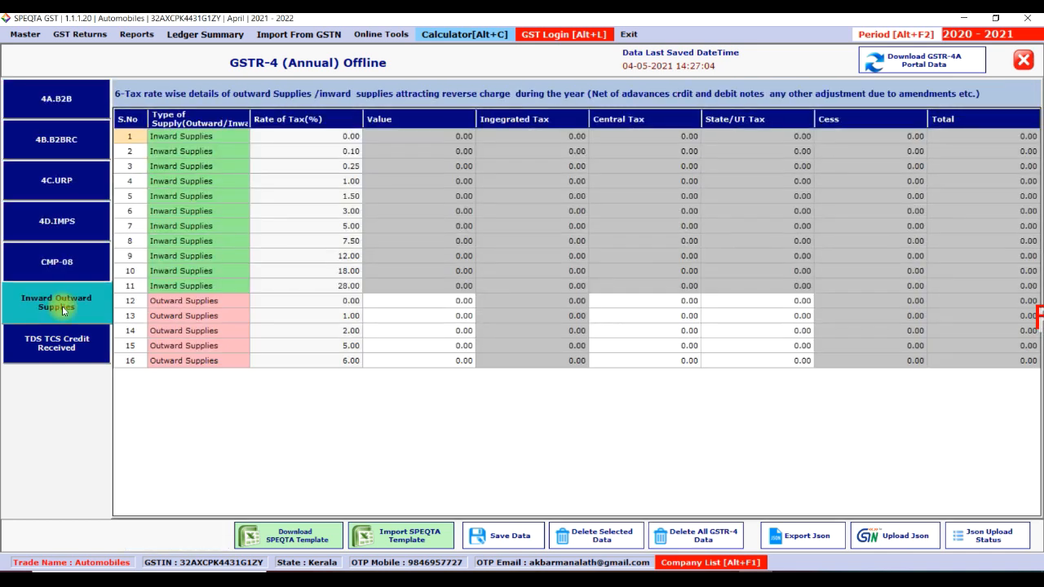
left_click(61, 341)
left_click(68, 269)
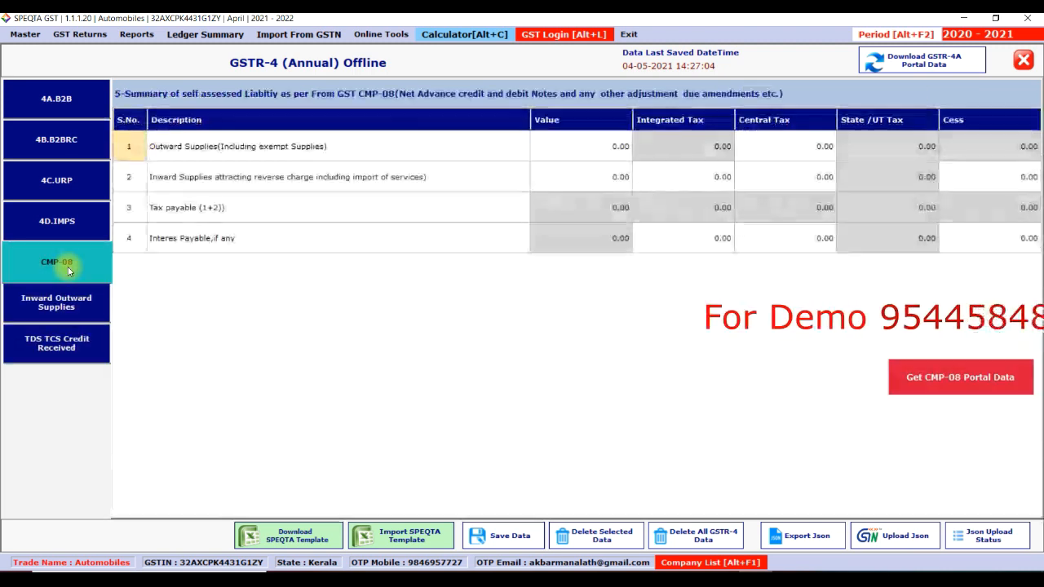
left_click(60, 220)
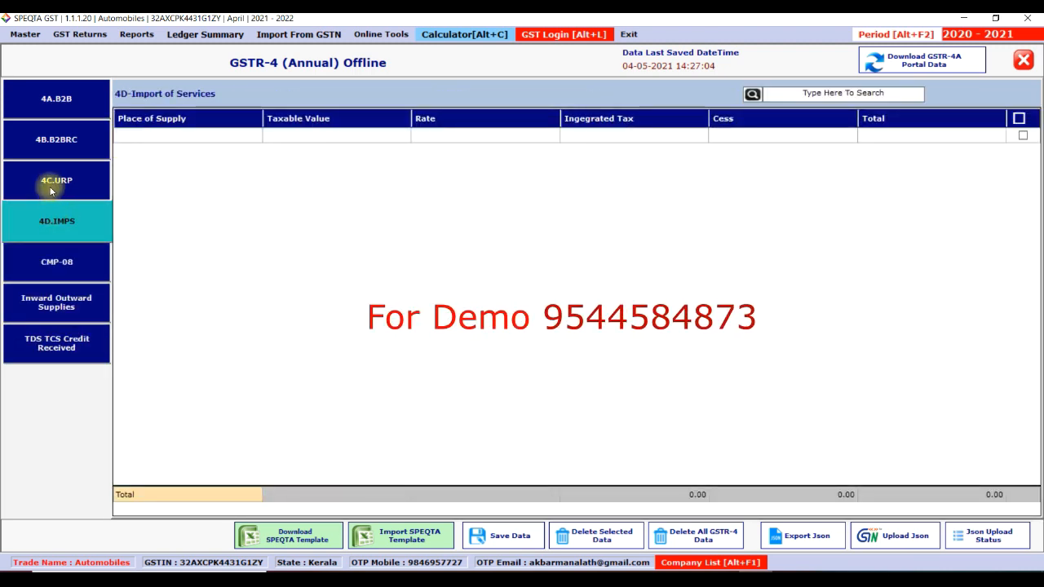
left_click(50, 185)
left_click(47, 142)
left_click(55, 99)
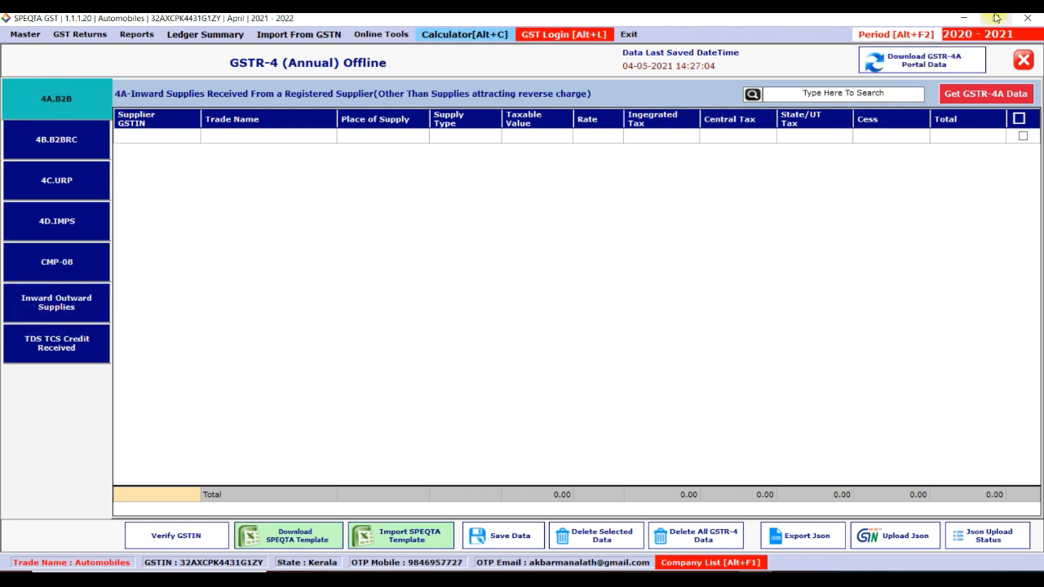
Close the cleared GSTR-4 return and save its data.
left_click(1023, 60)
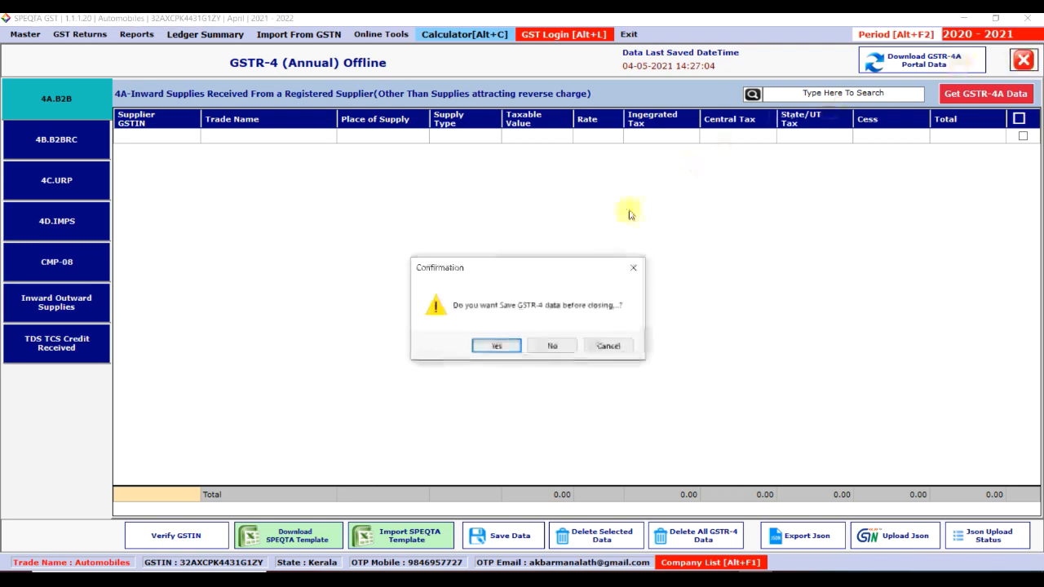
left_click(498, 346)
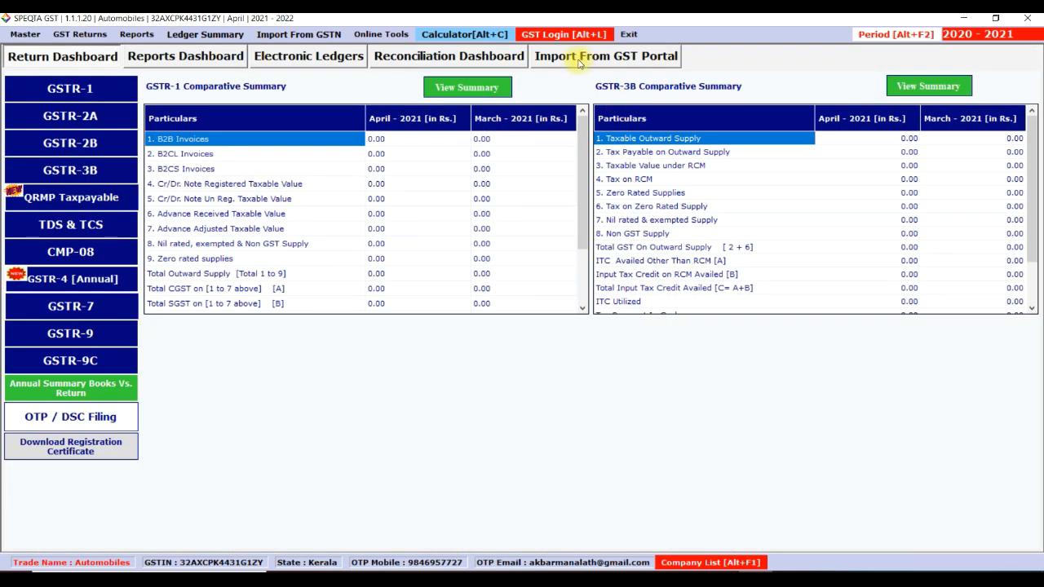
Request the quick download of GSTR-2A data for all twelve months from the GST portal, submitting the portal login with its captcha.
left_click(563, 63)
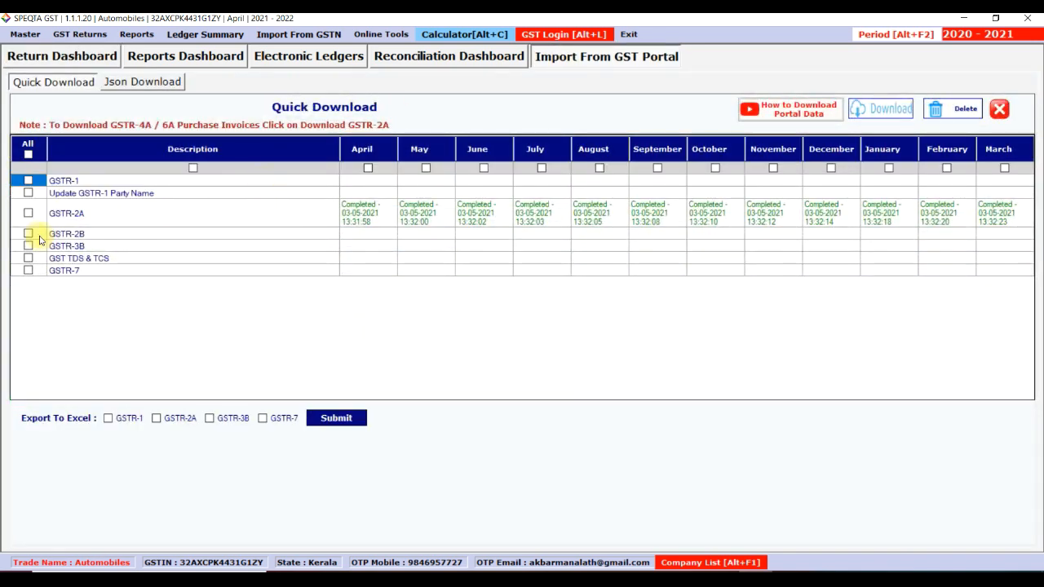
left_click(29, 214)
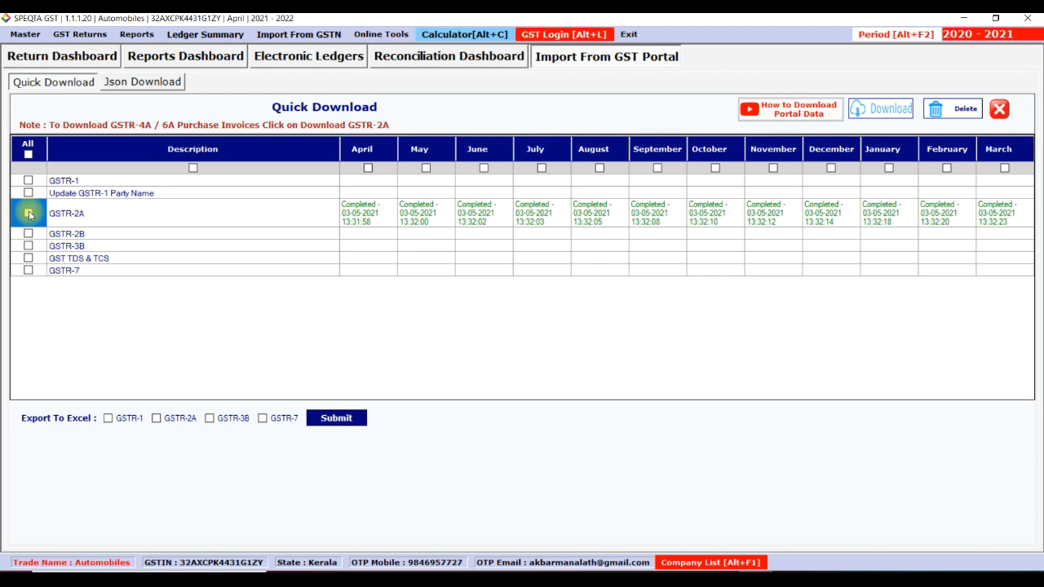
left_click(29, 214)
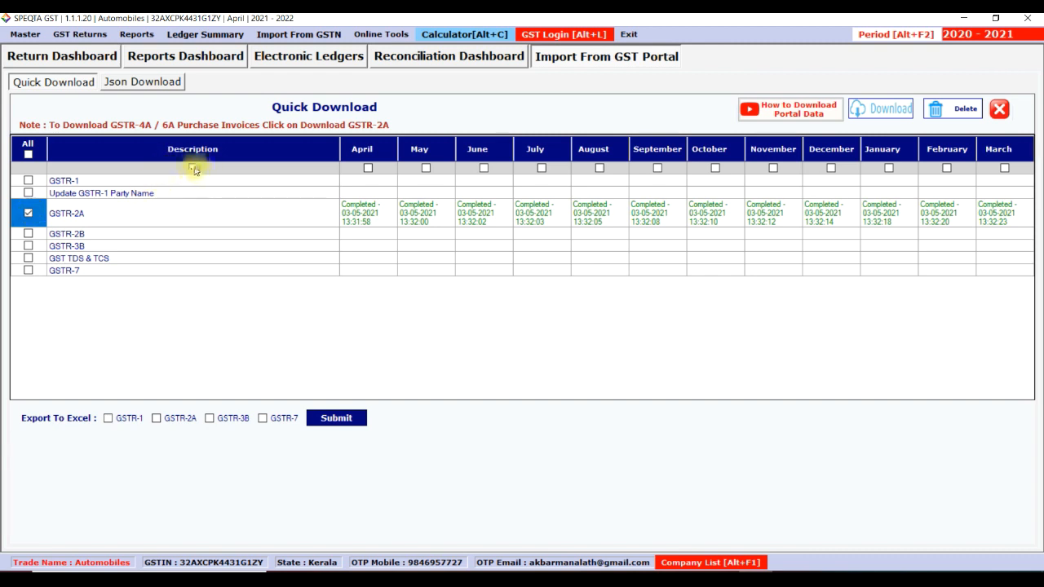
left_click(193, 168)
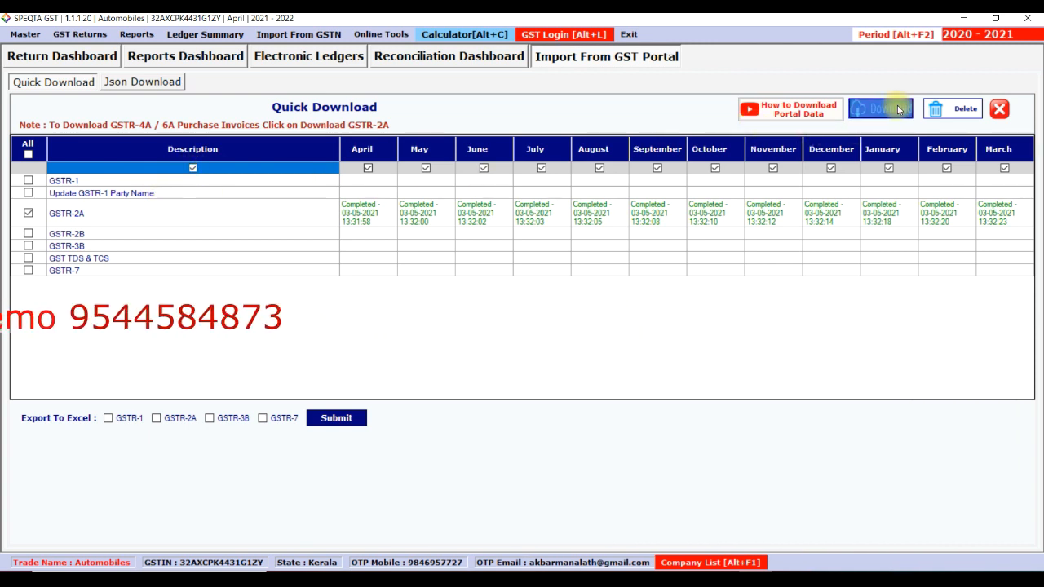
left_click(353, 218)
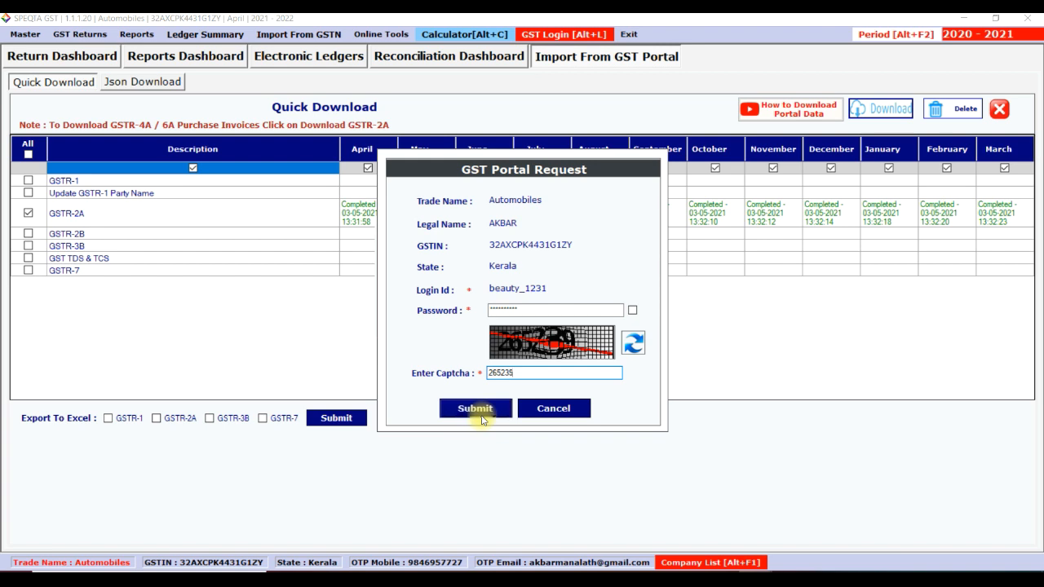
left_click(481, 418)
left_click(570, 342)
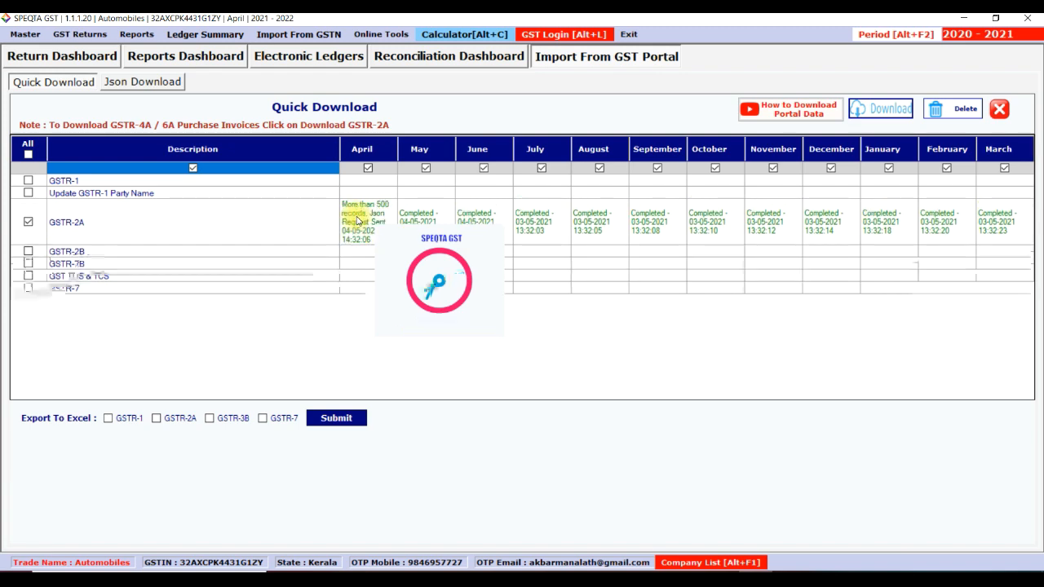
Reopen the annual GSTR-4 return for 2020 - 2021 and load the GSTR-4A data into table 4A.
left_click(49, 281)
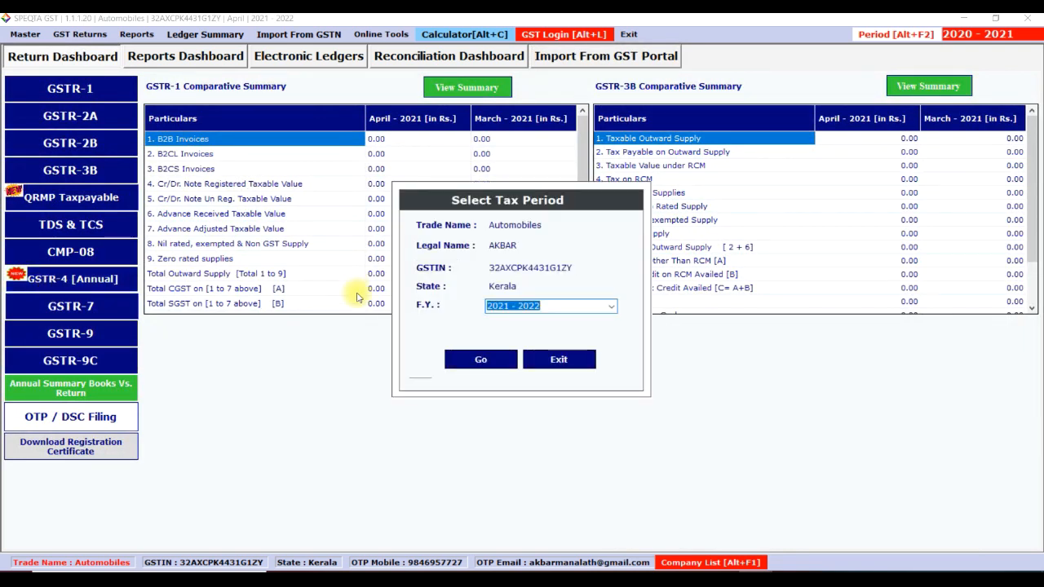
left_click(609, 307)
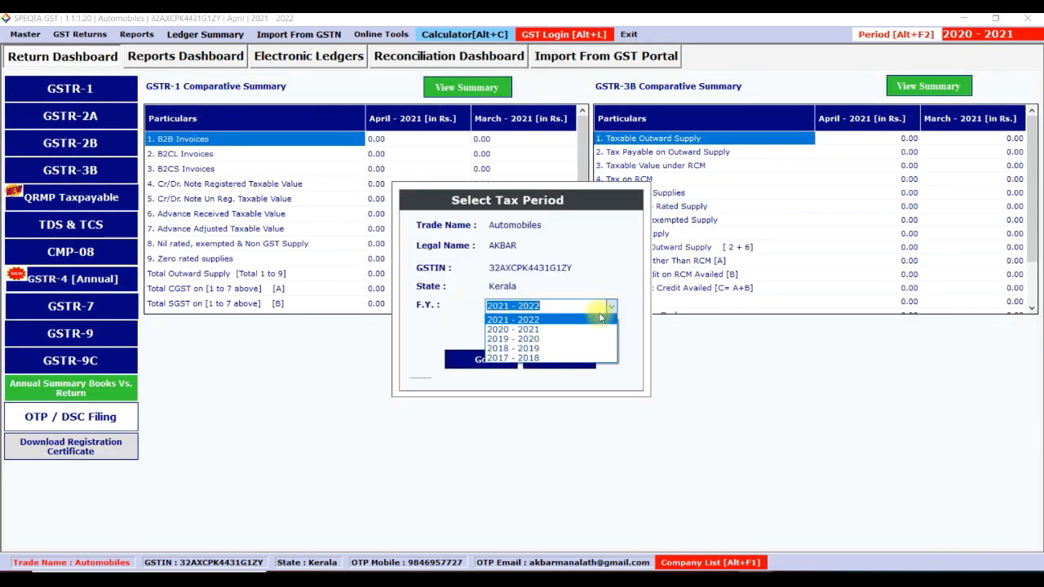
left_click(542, 330)
left_click(481, 360)
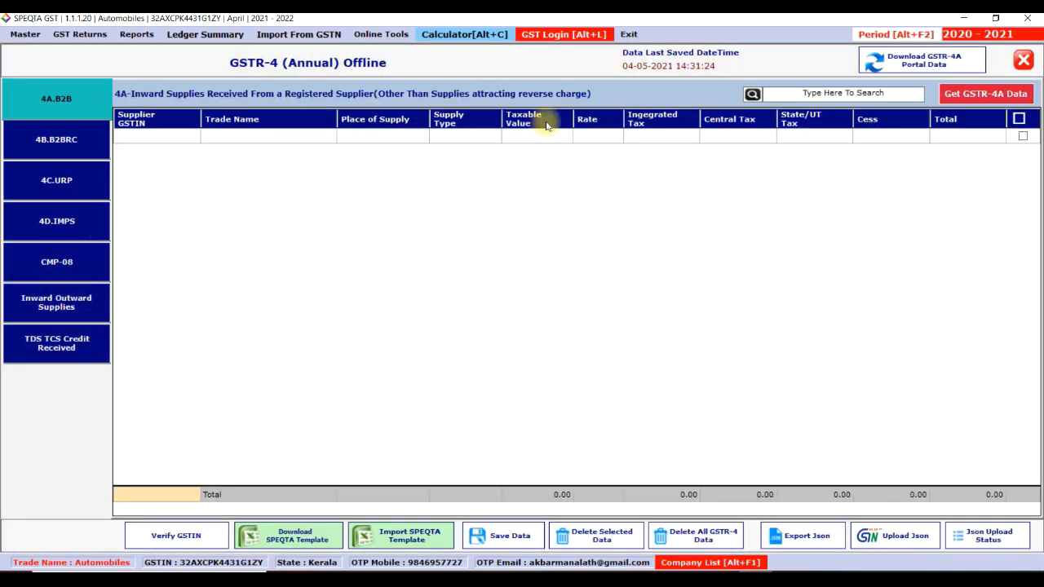
left_click(999, 96)
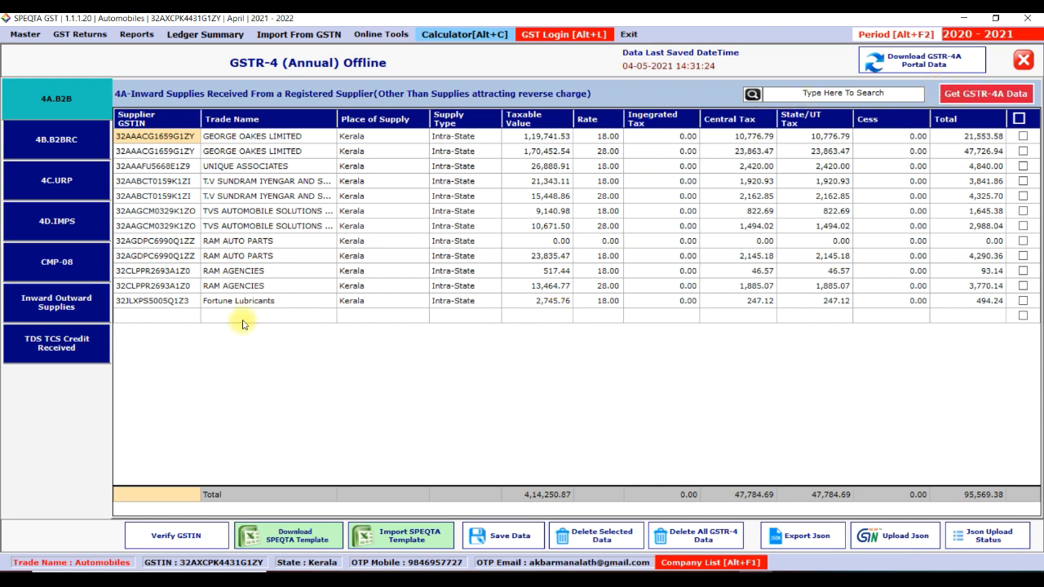
Try a manual supplier entry in the blank row of table 4A, with Kerala as place of supply.
left_click(146, 316)
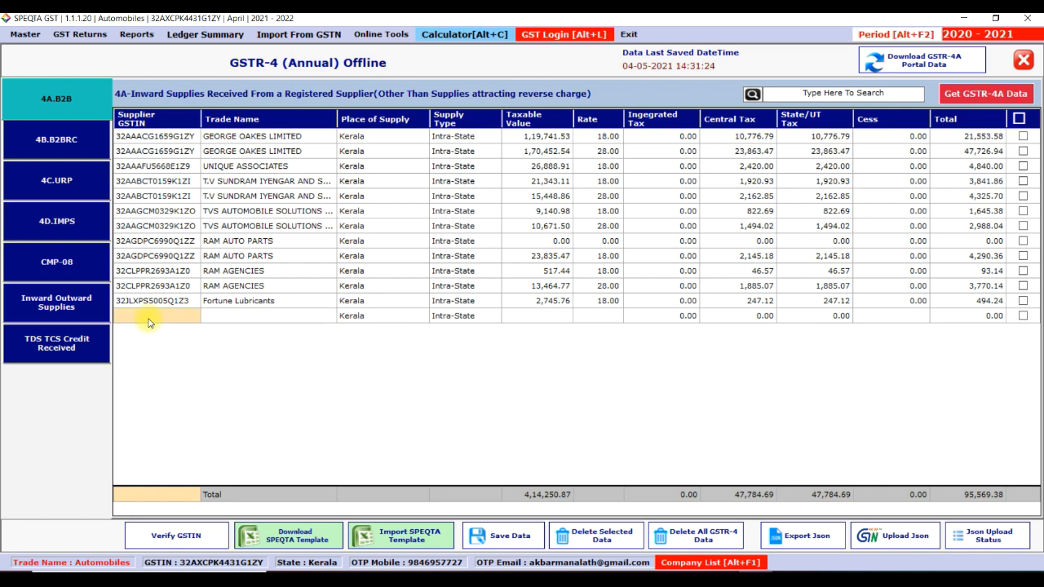
left_click(263, 318)
left_click(370, 324)
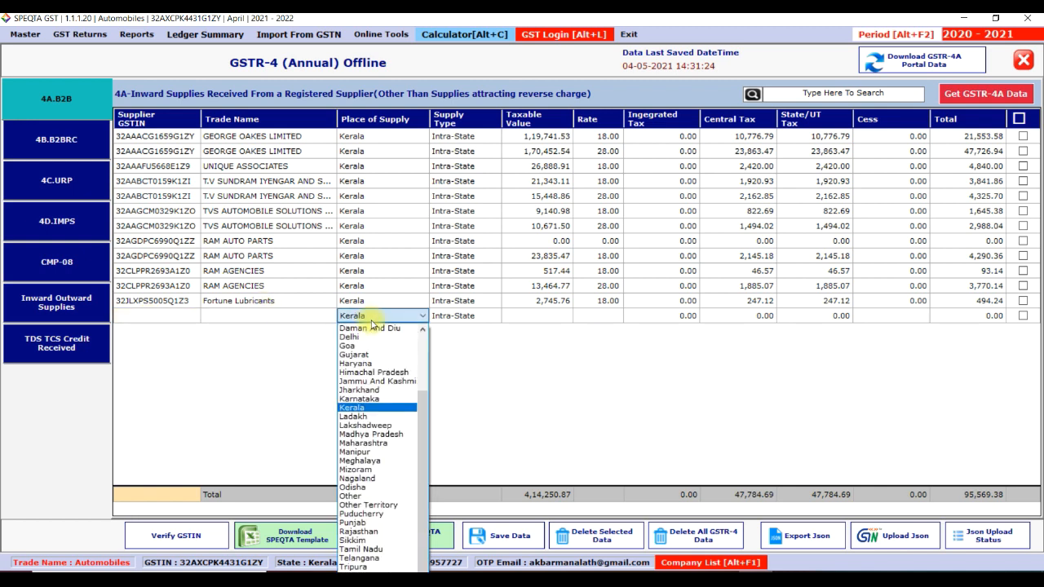
left_click(371, 321)
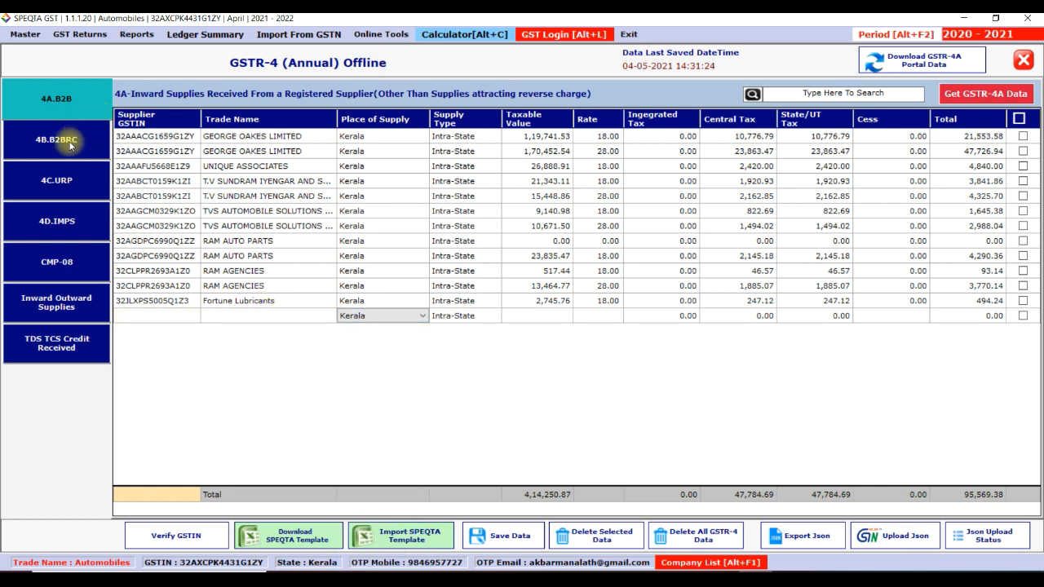
Start an entry in table 4C for unregistered suppliers with reverse charge set to No.
left_click(64, 184)
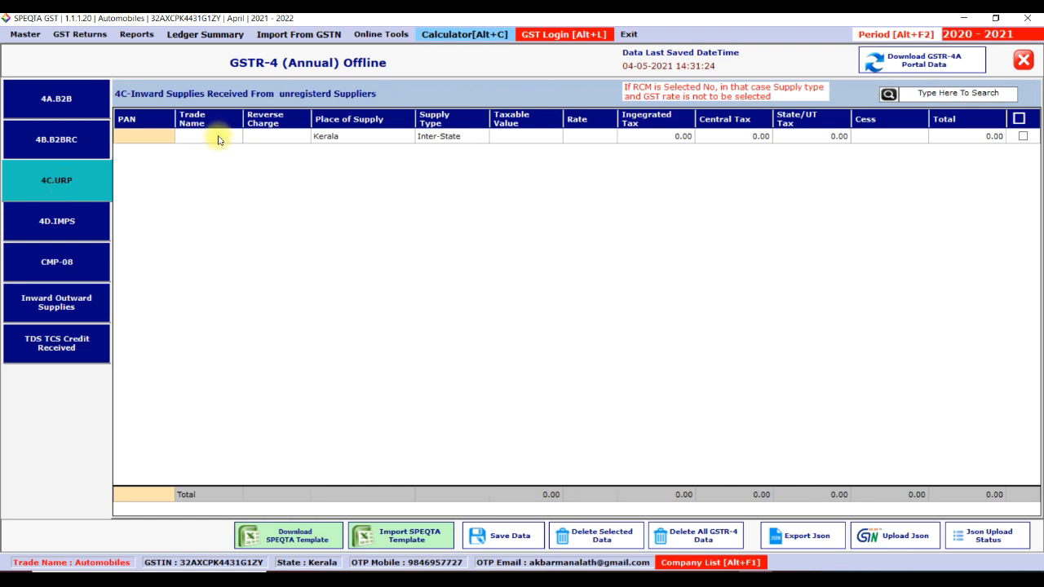
left_click(290, 136)
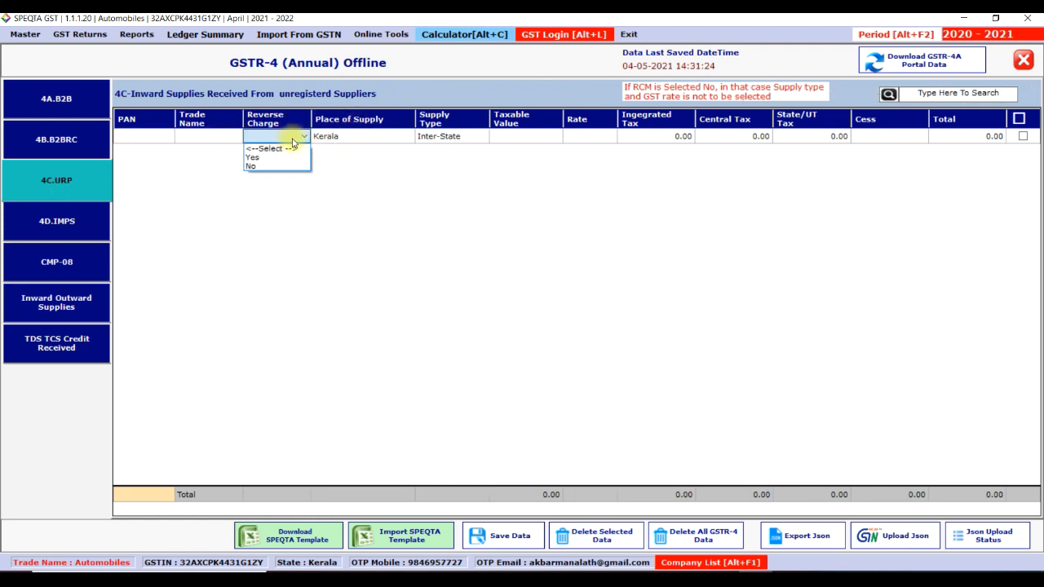
left_click(282, 166)
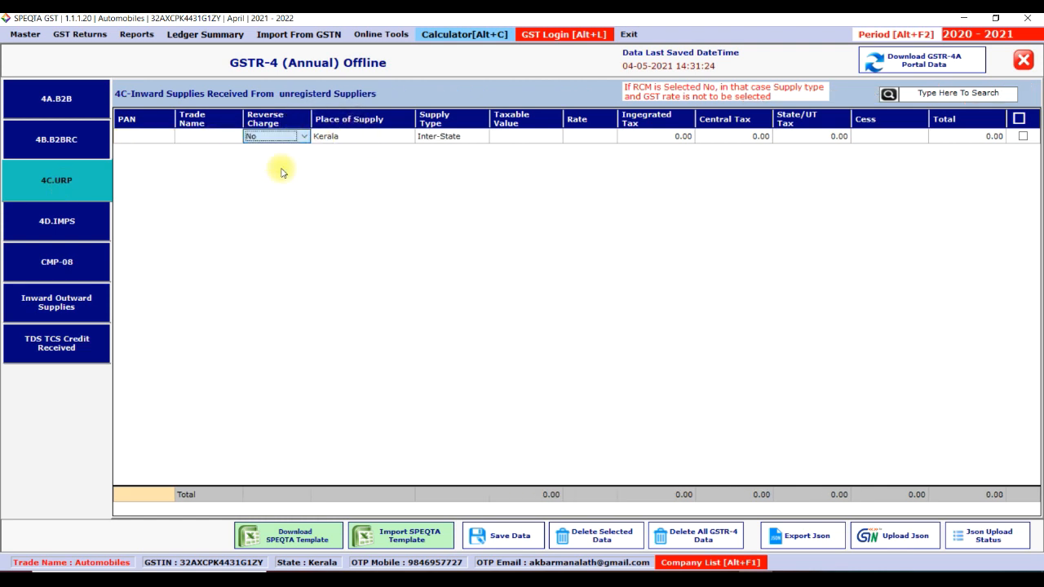
left_click(499, 138)
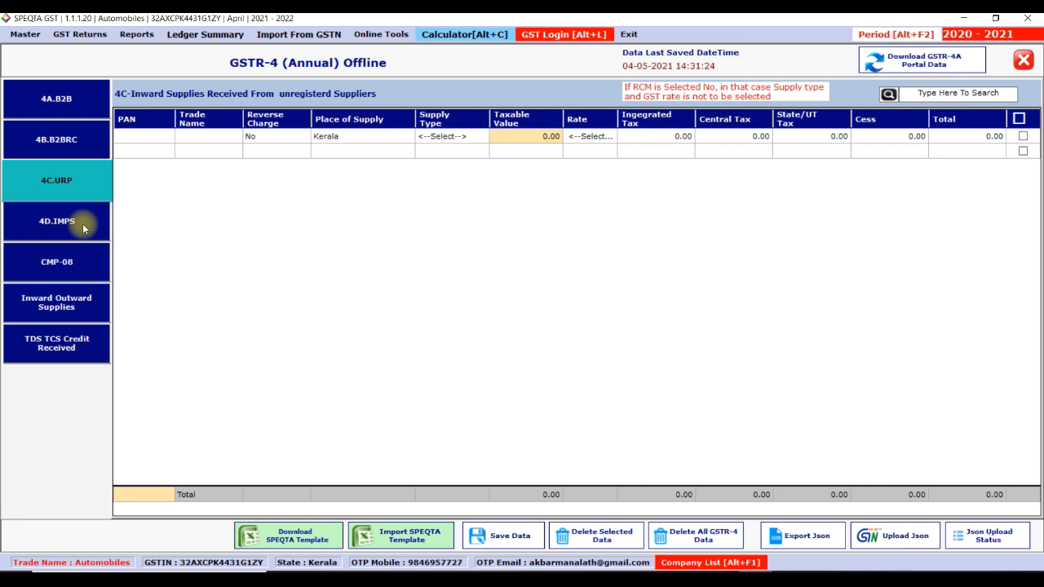
left_click(77, 147)
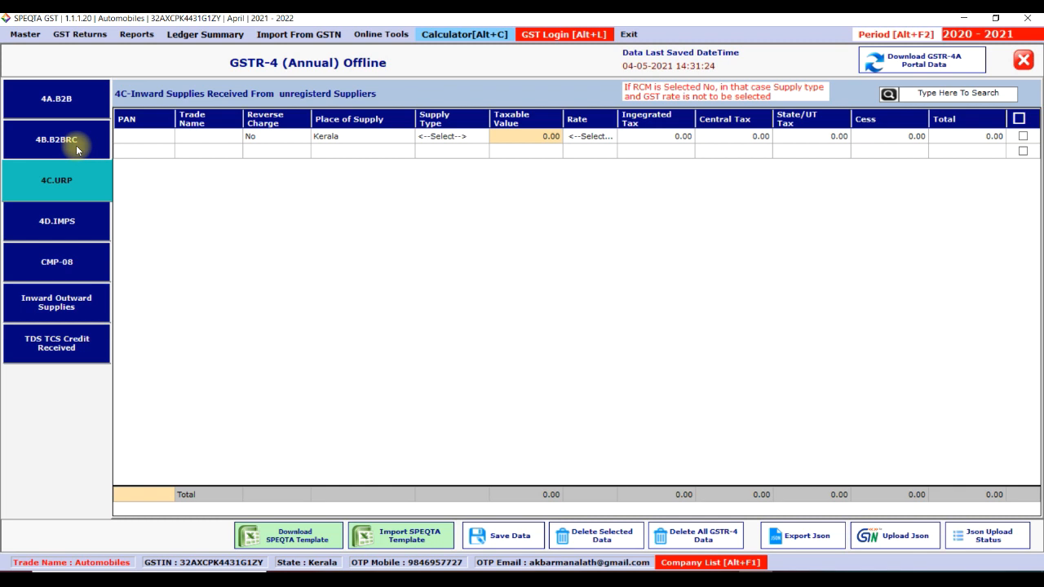
left_click(76, 178)
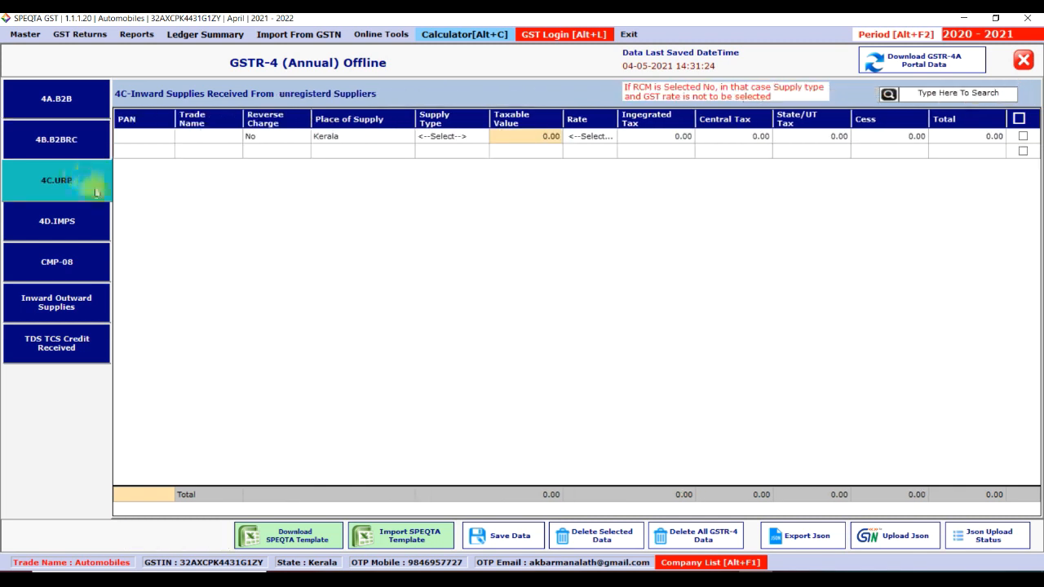
Go back to table 4A, export the return's JSON, and close the return with its data saved.
left_click(75, 101)
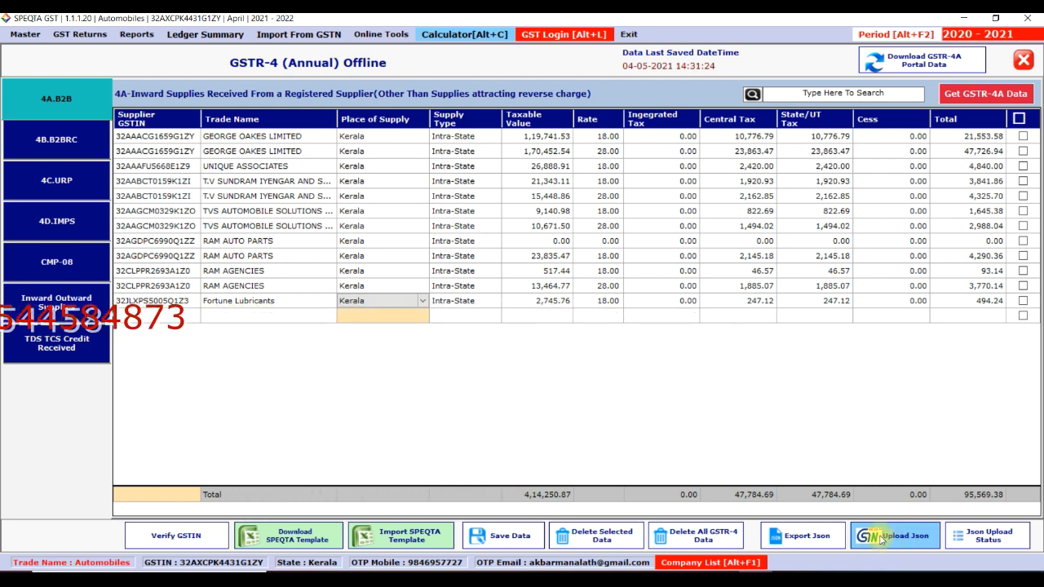
left_click(803, 536)
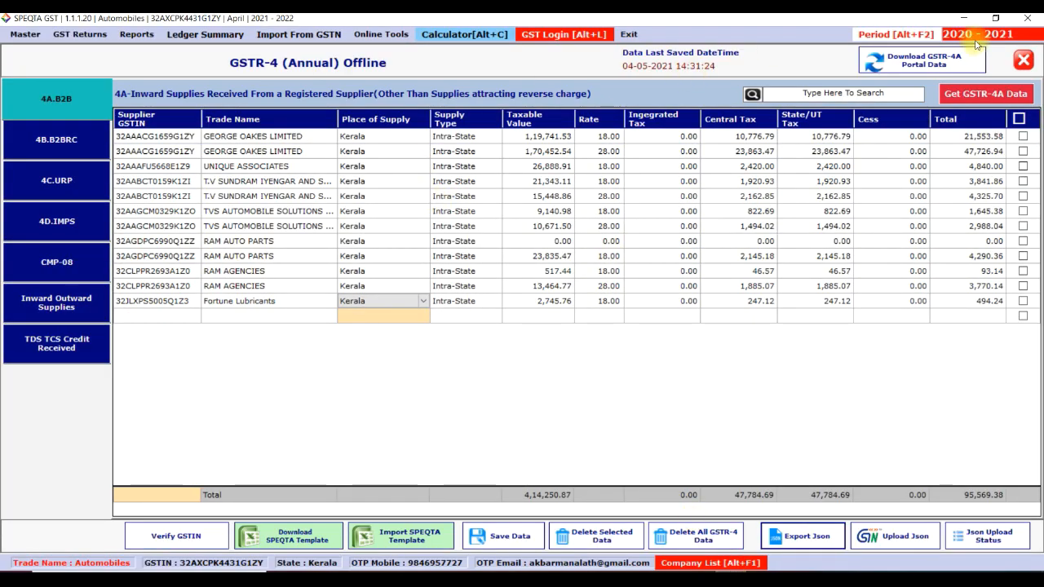
left_click(1028, 64)
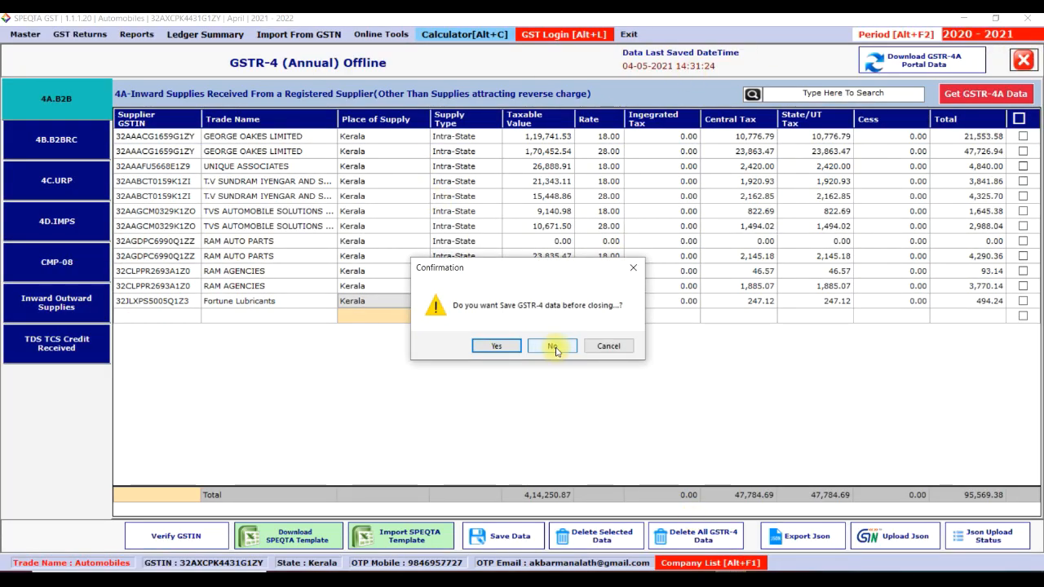
left_click(494, 347)
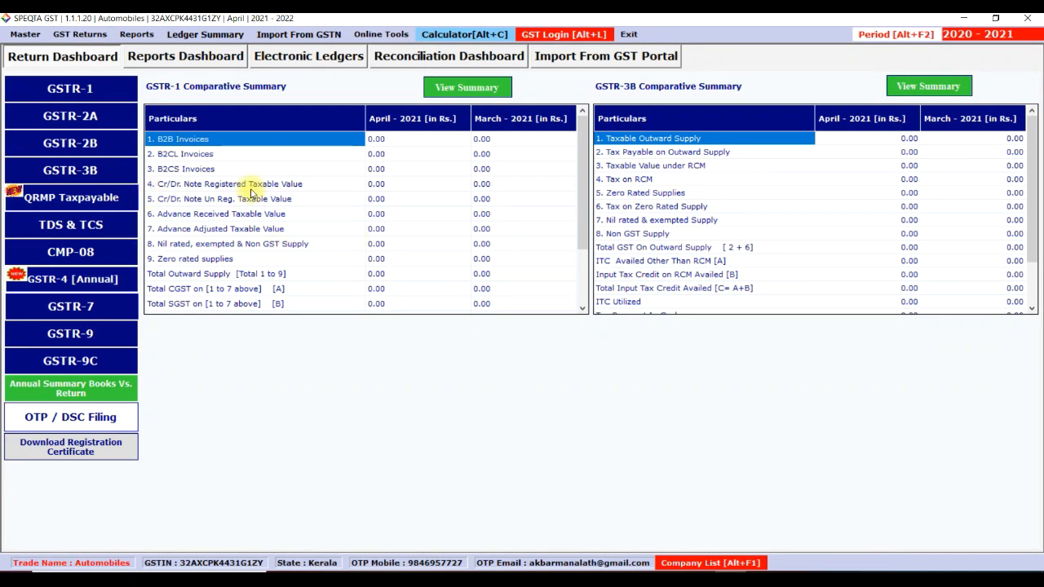
Try to open the GSTR-1 return and check the quick download status of the GST portal imports.
left_click(98, 96)
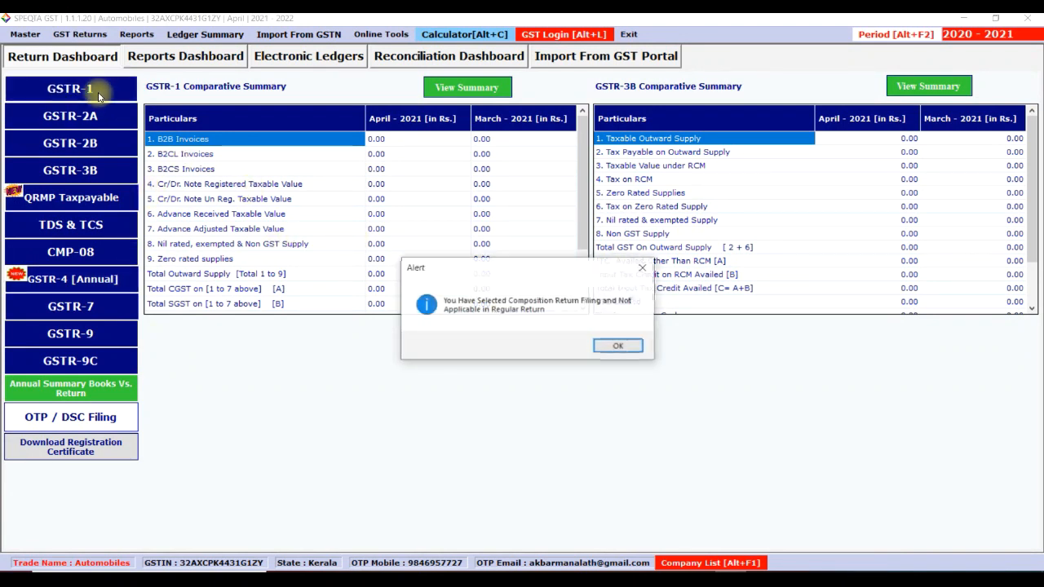
left_click(618, 346)
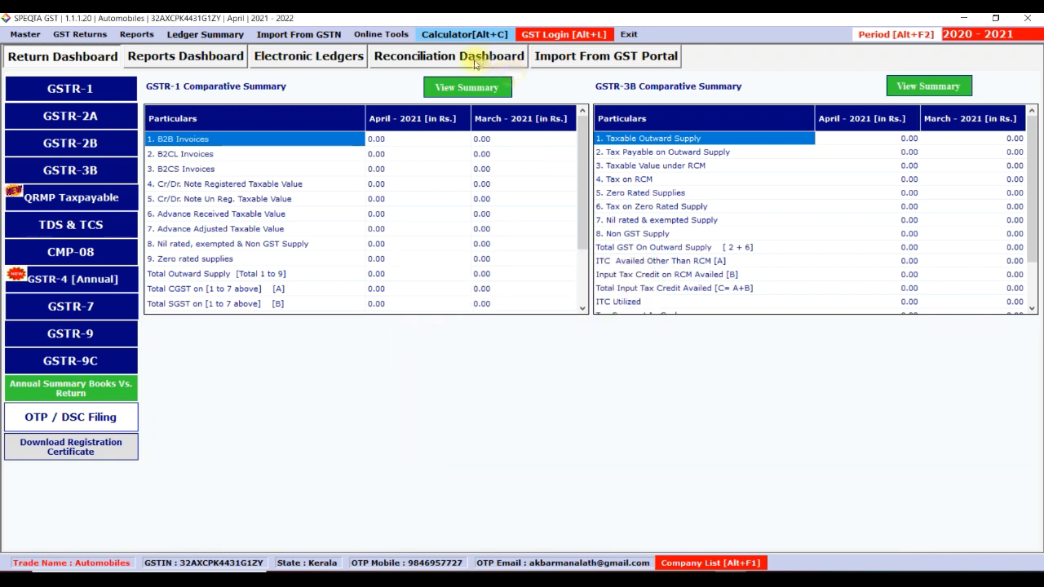
left_click(554, 58)
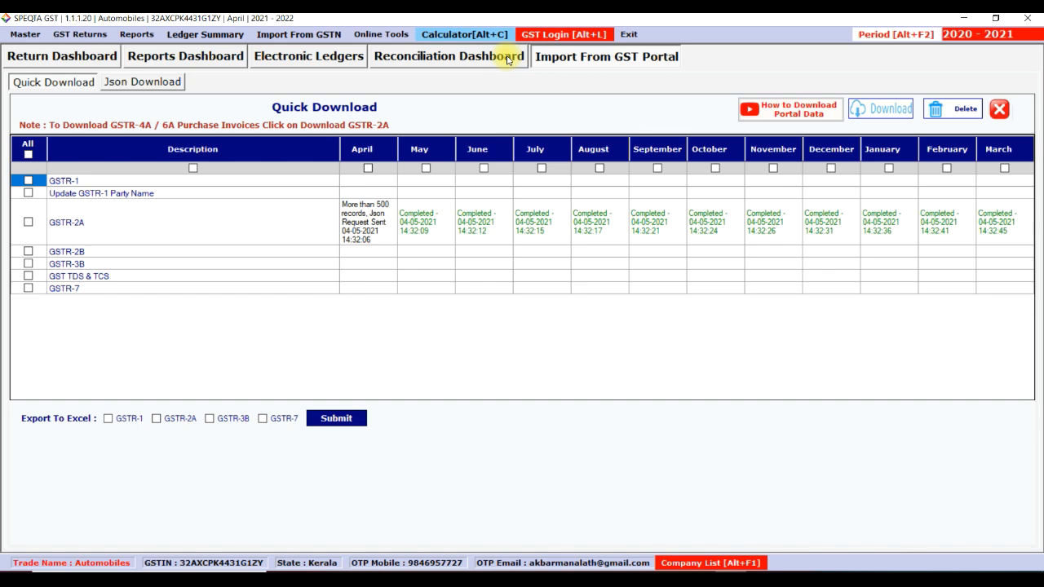
Check the MIS reports for additional notices and orders on the portal, and close the report.
left_click(199, 56)
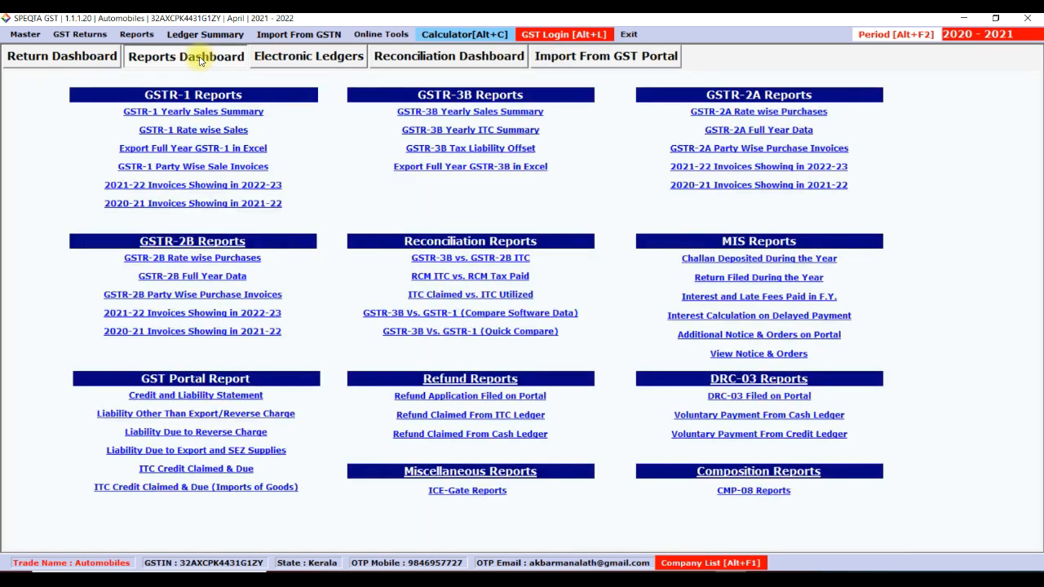
left_click(693, 336)
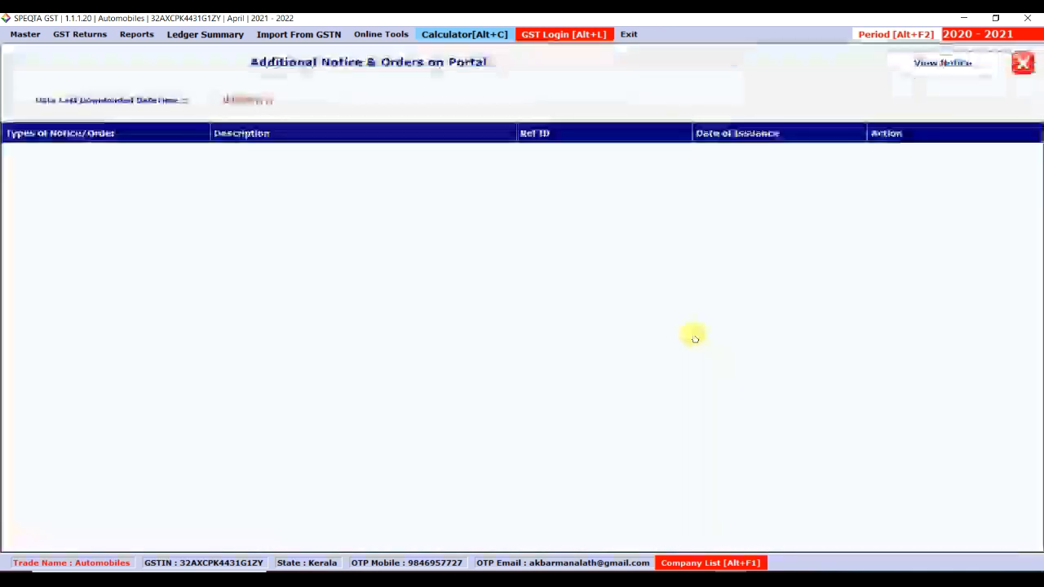
left_click(946, 64)
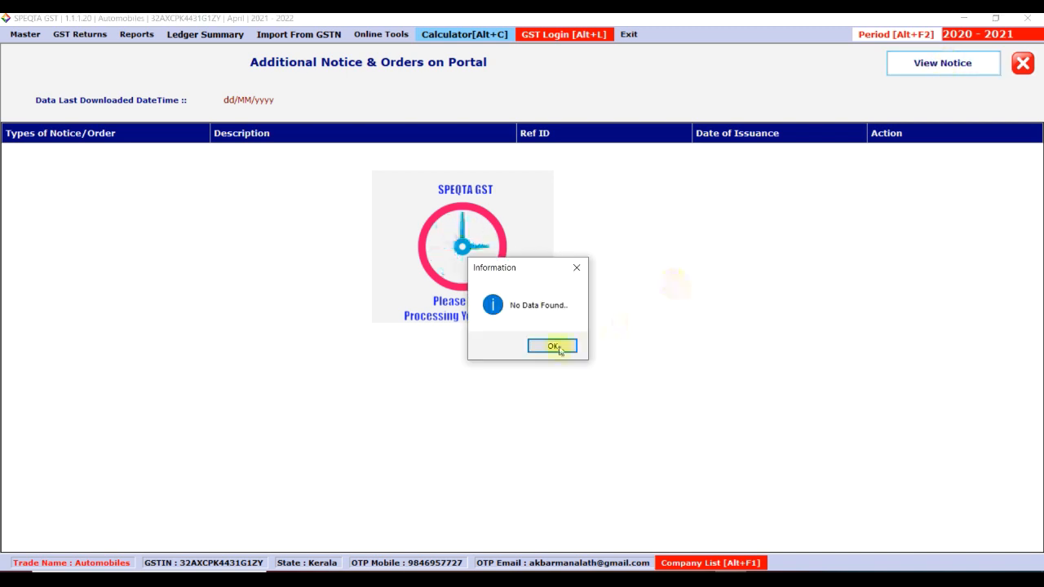
left_click(550, 348)
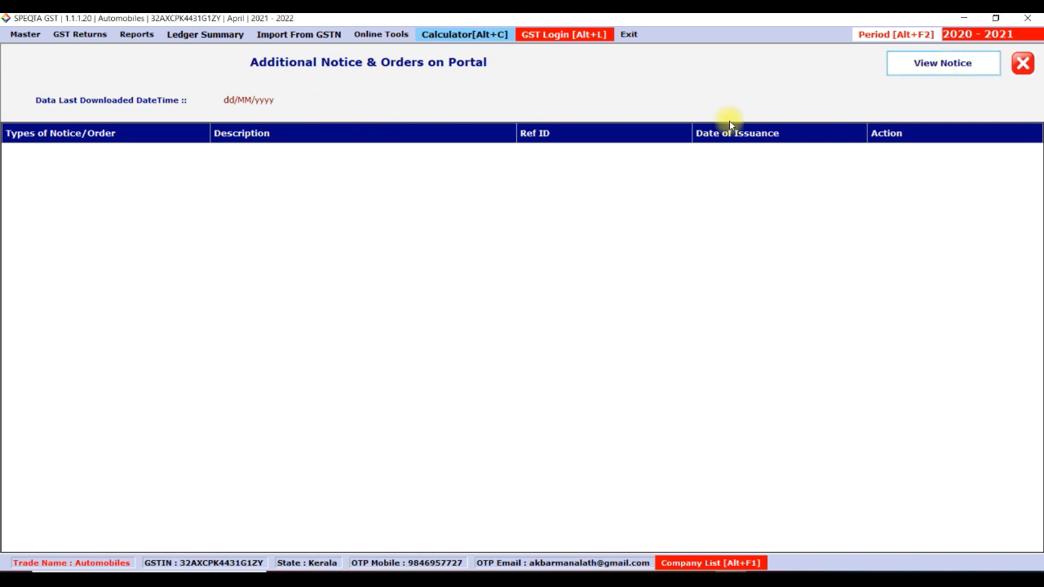
left_click(1023, 65)
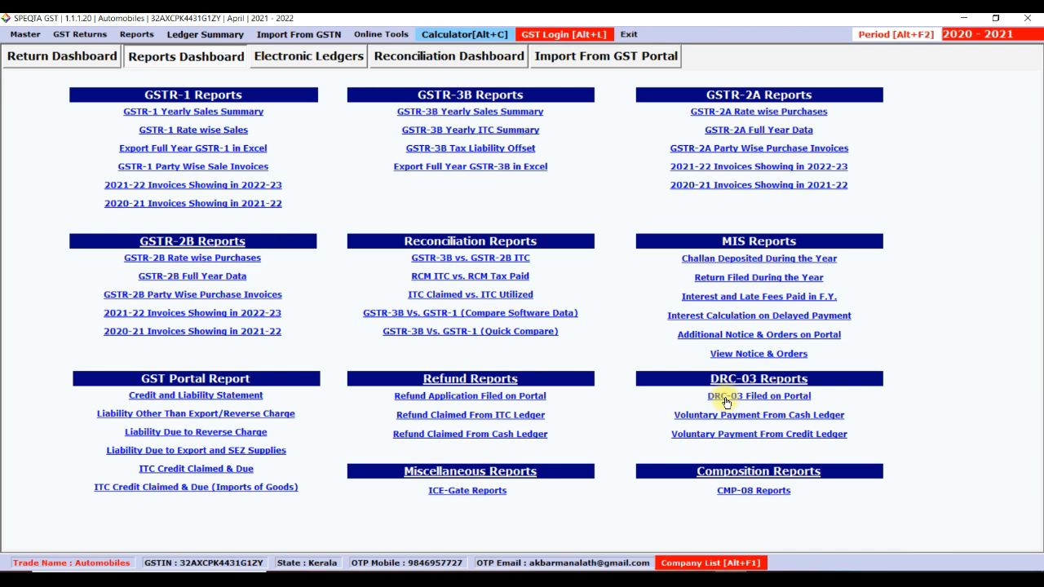
Download the challan deposit summary for 2020 - 2021 and review the return filing status report.
left_click(728, 263)
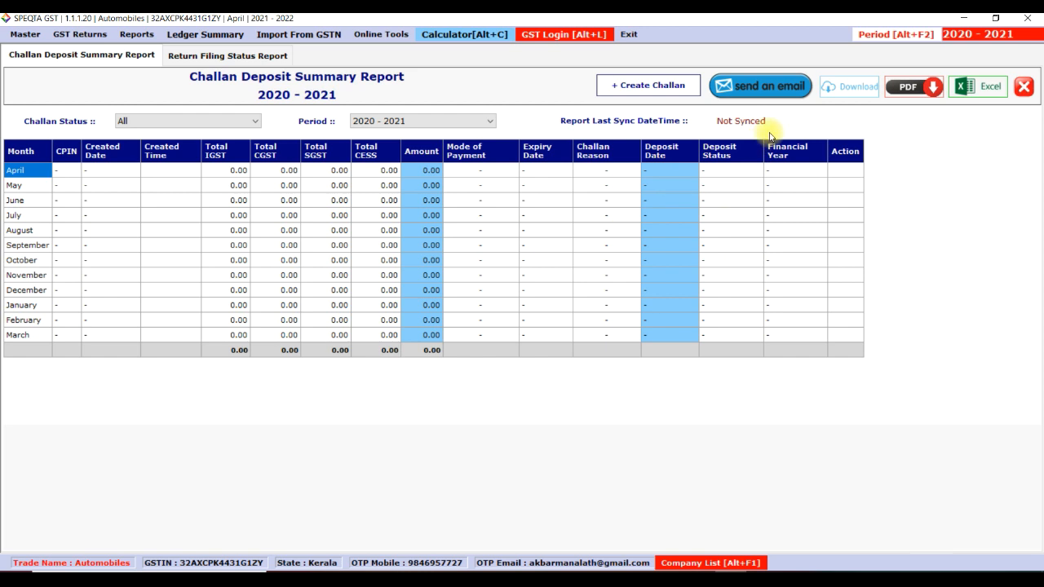
left_click(849, 85)
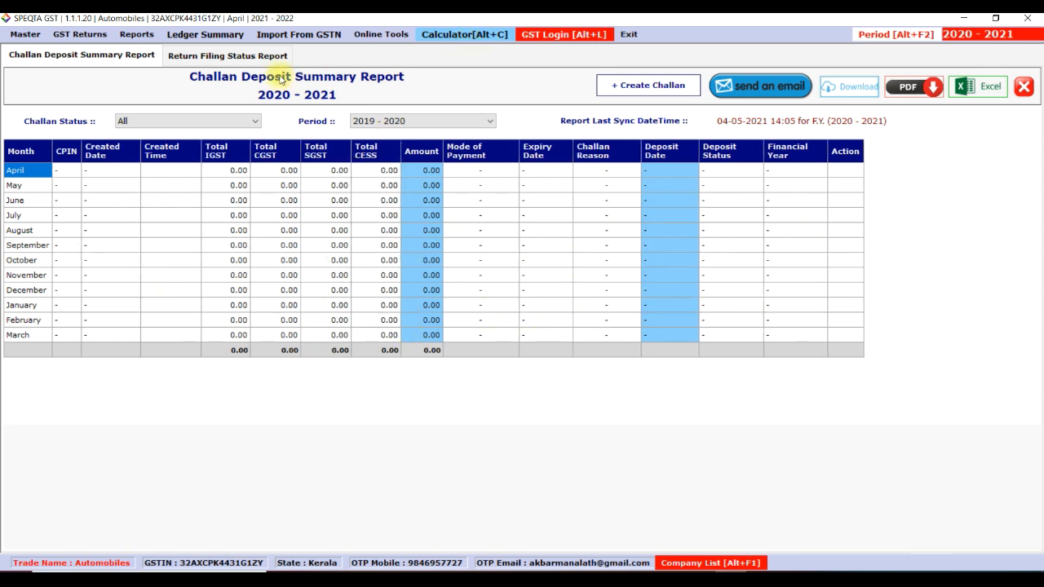
left_click(269, 55)
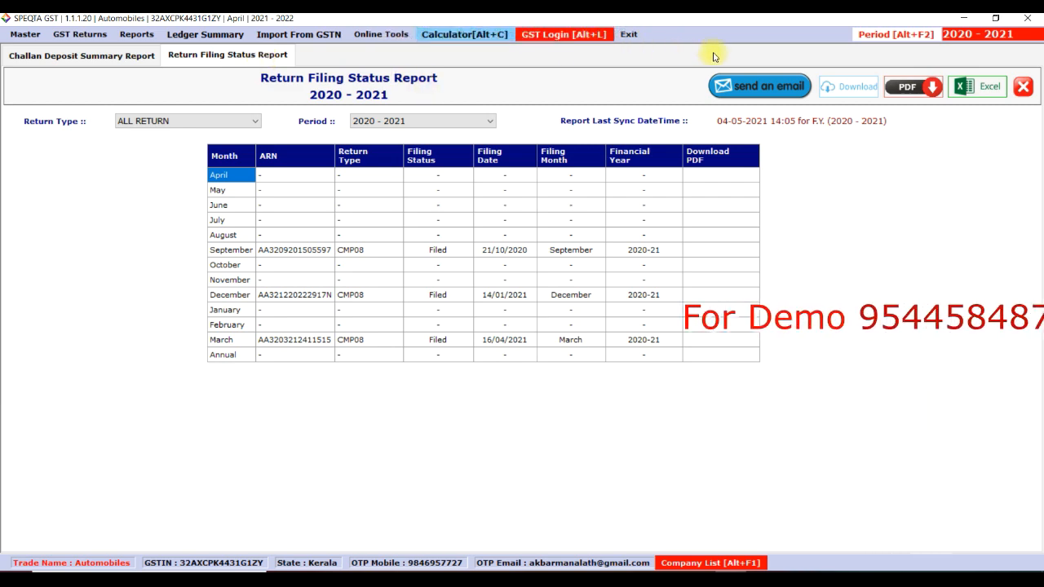
left_click(1023, 87)
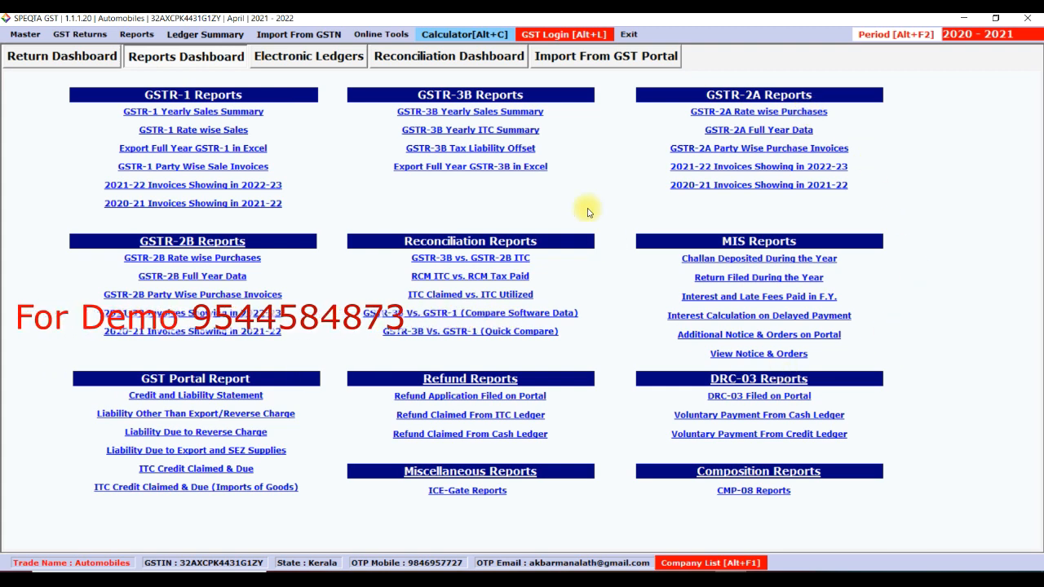
Run the GSTR-2A reconciliation for all months with artificial intelligence and rounding to the nearest rupee.
left_click(433, 57)
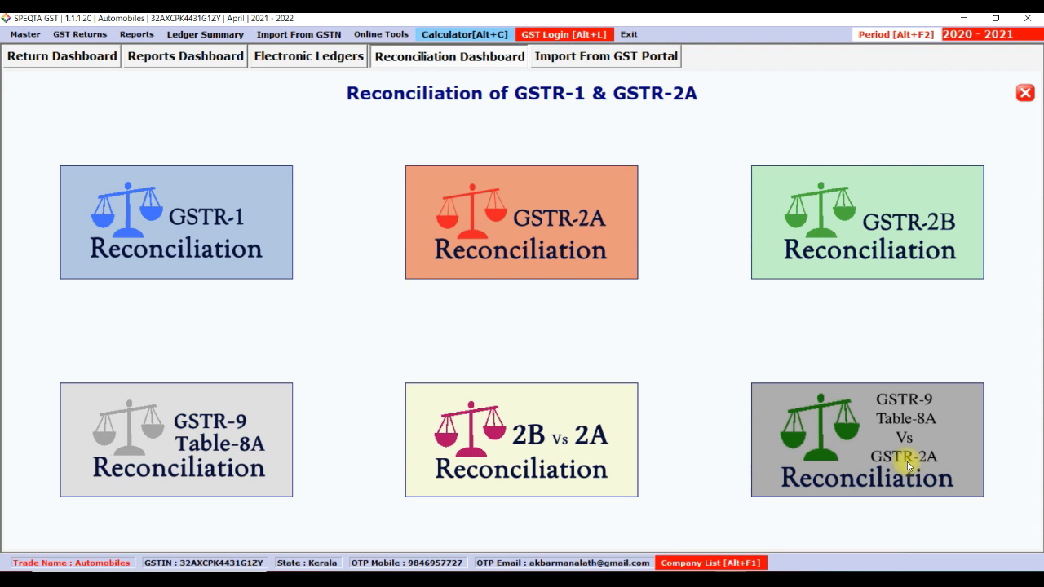
left_click(522, 232)
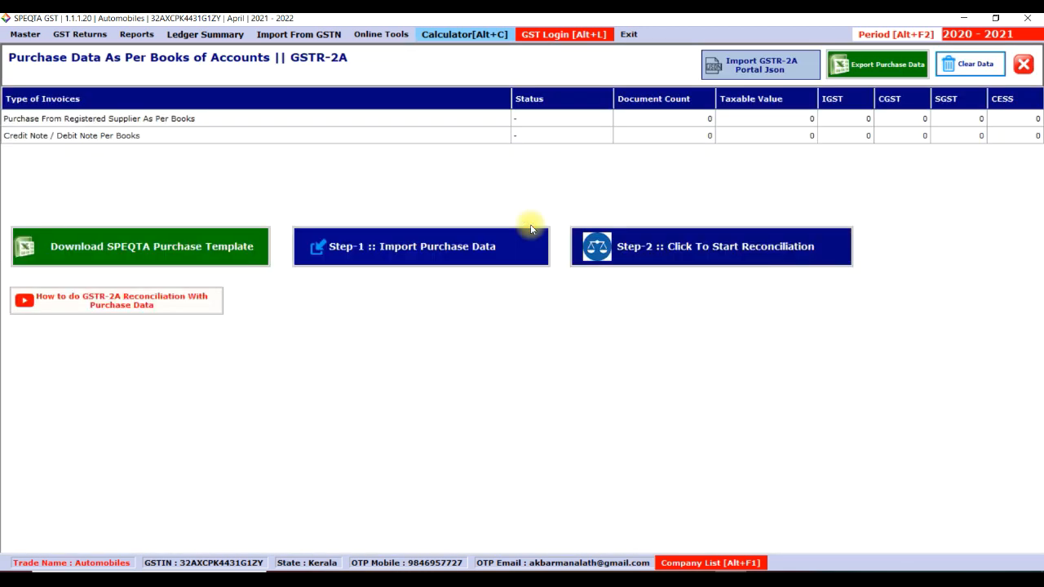
left_click(652, 253)
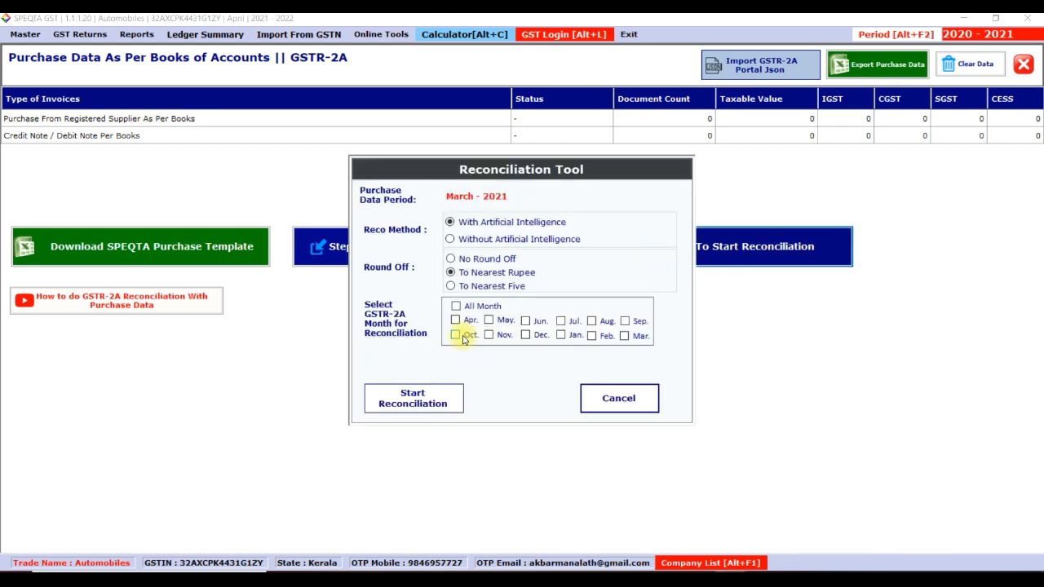
left_click(610, 398)
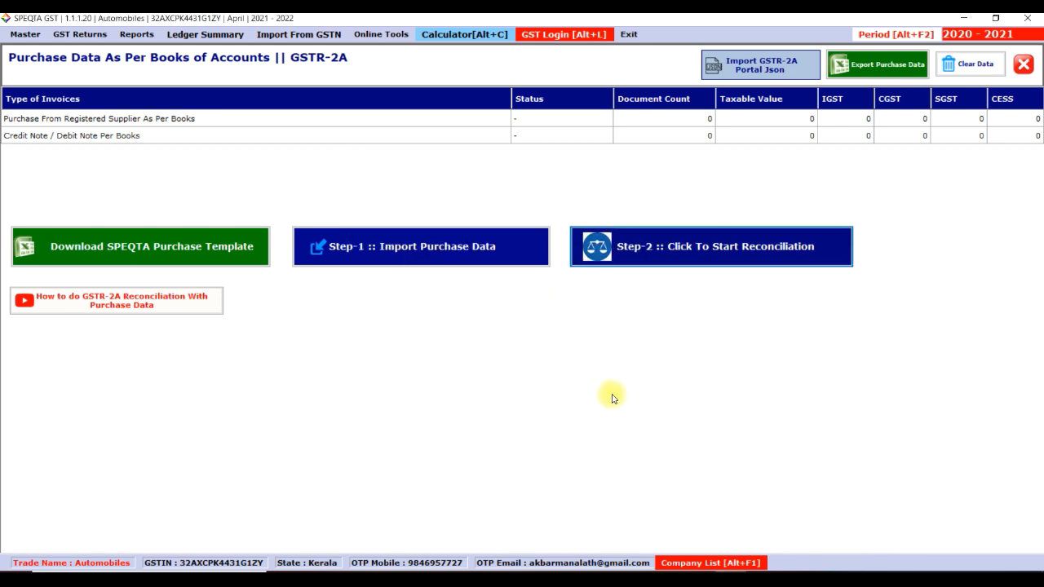
left_click(642, 253)
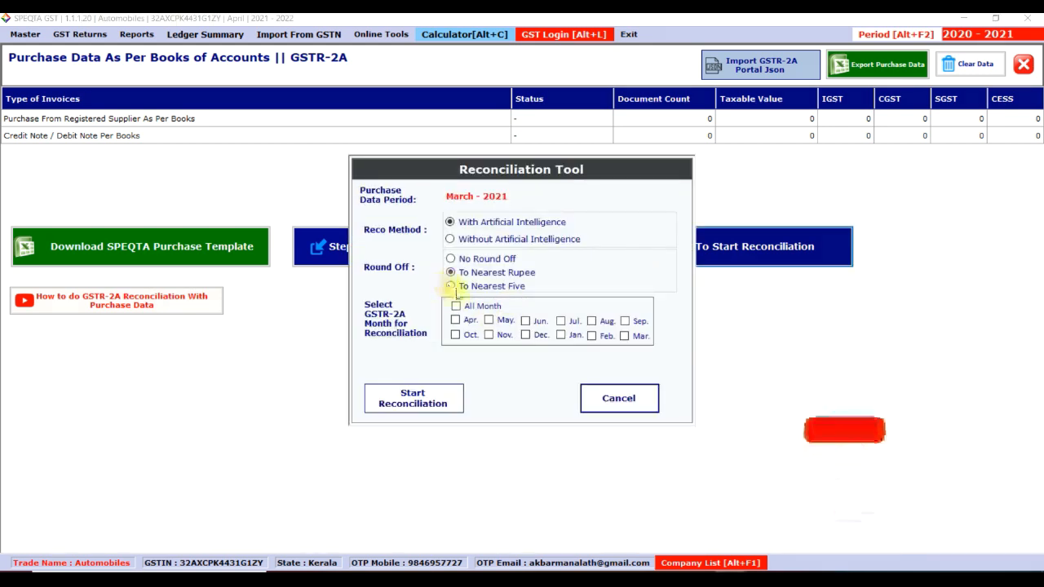
left_click(457, 306)
left_click(402, 407)
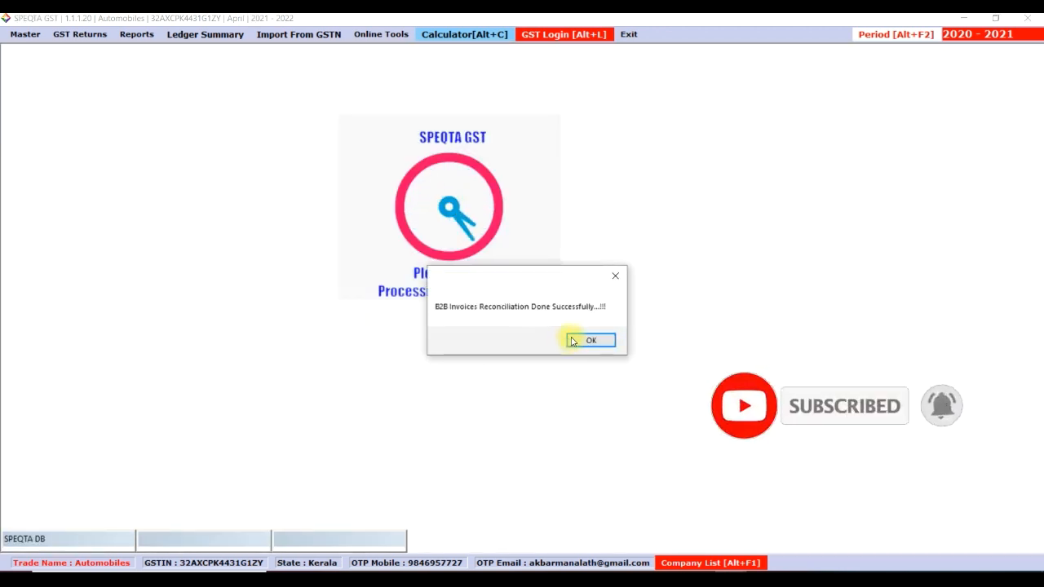
left_click(573, 341)
left_click(573, 341)
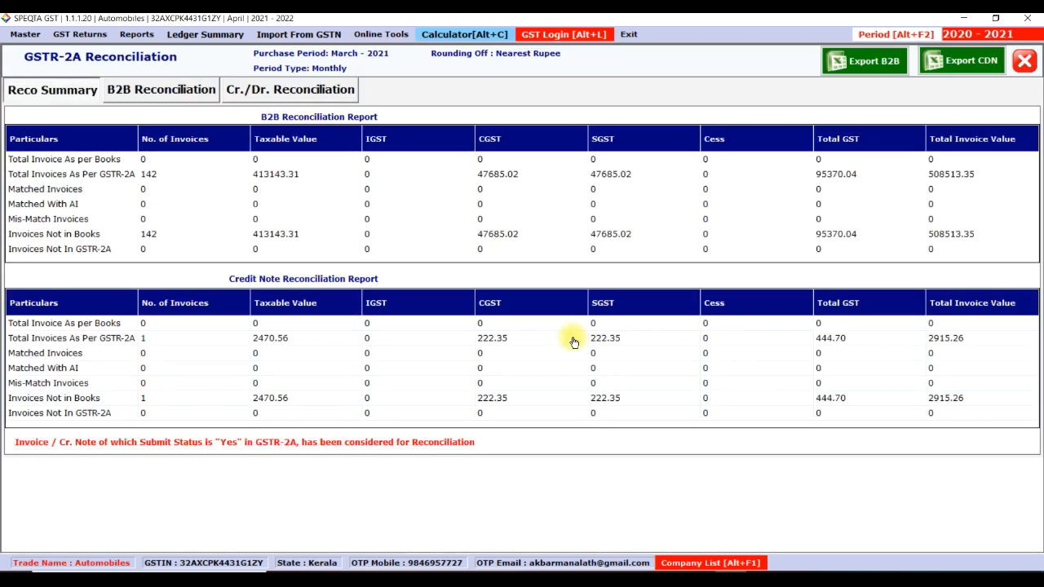
Examine the B2B reconciliation by supplier, all invoices, matched, mismatched and missing invoices, and close the reconciliation.
left_click(166, 92)
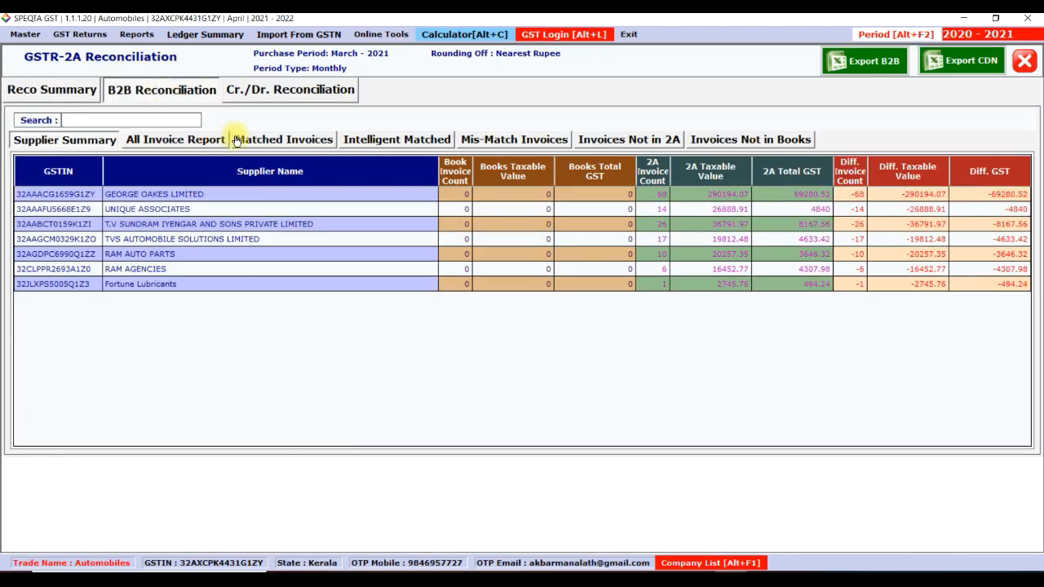
left_click(172, 141)
left_click(265, 141)
left_click(359, 141)
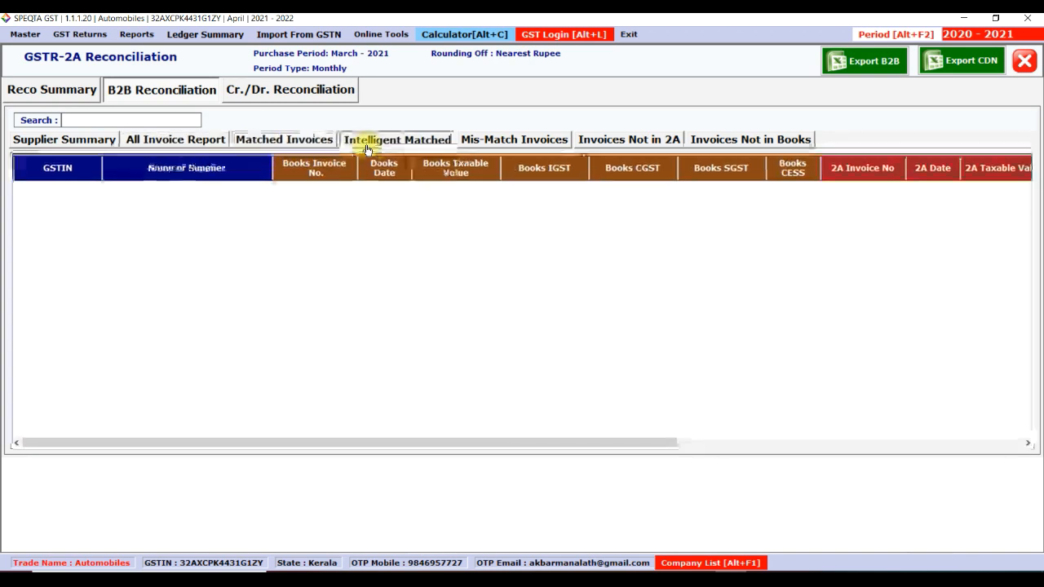
left_click(496, 141)
left_click(620, 142)
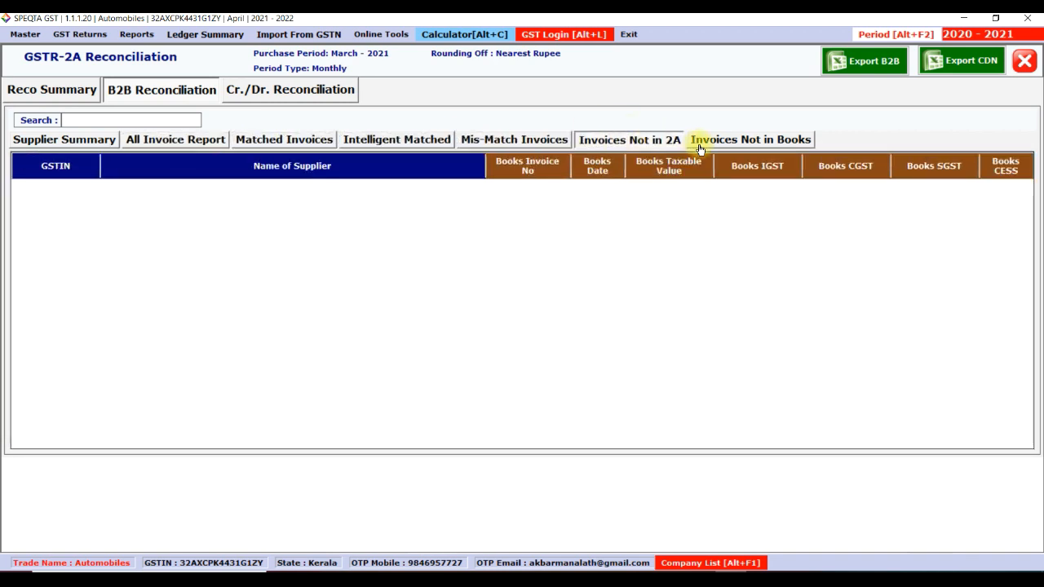
left_click(695, 140)
left_click(350, 139)
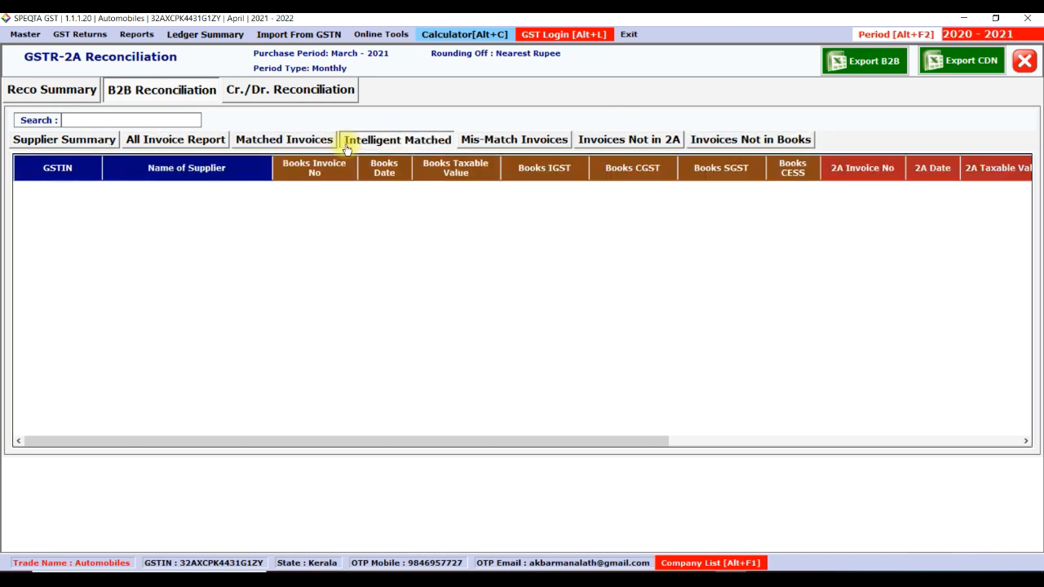
left_click(190, 137)
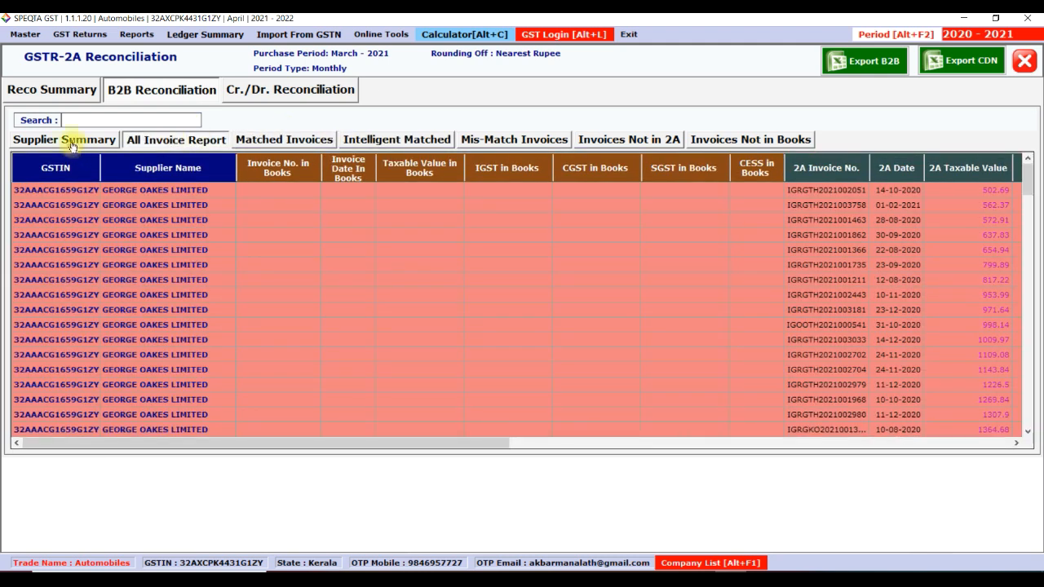
left_click(72, 140)
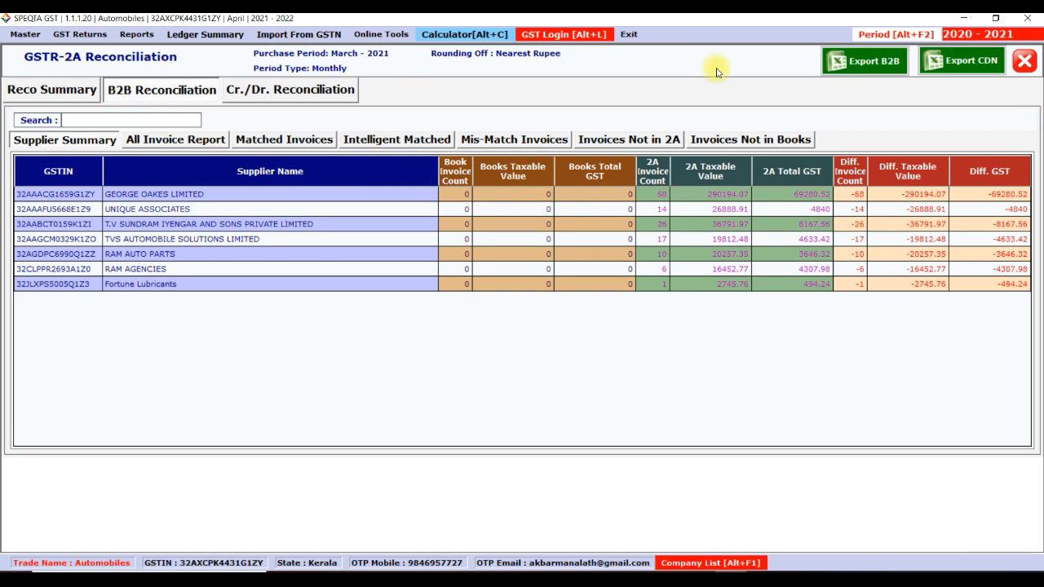
left_click(1023, 63)
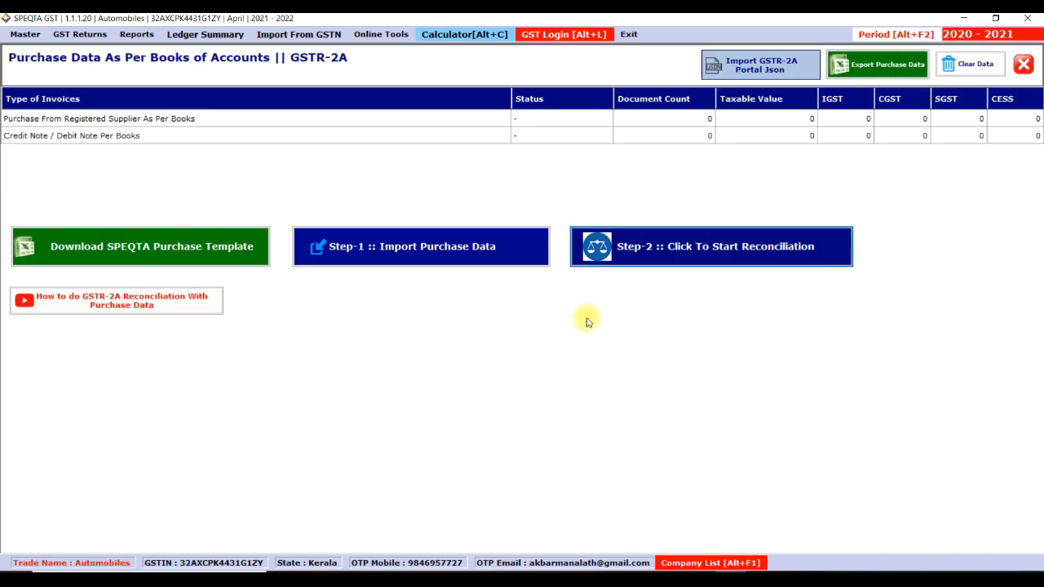